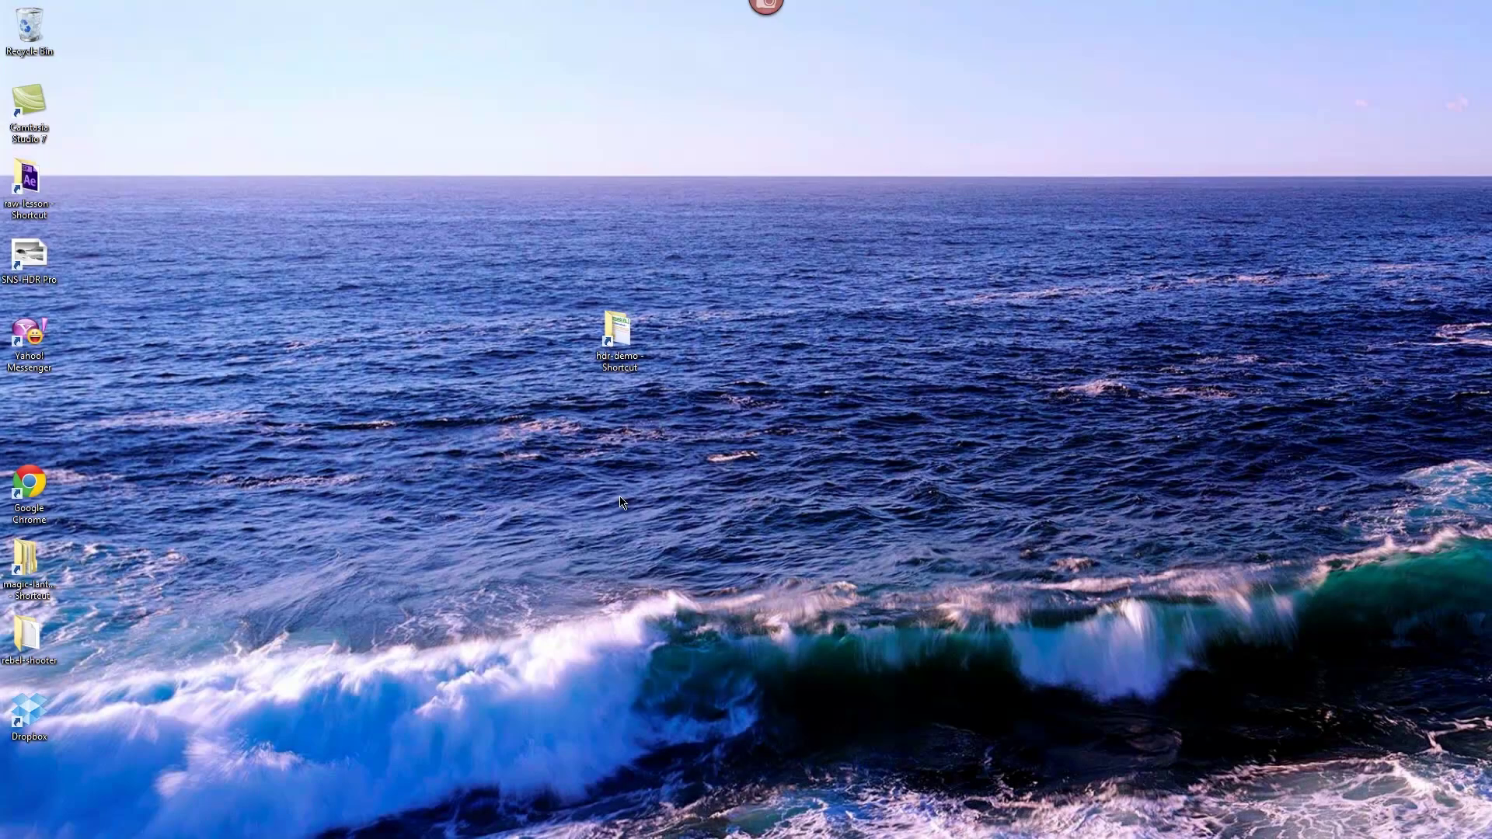
# Step: Open the hdr-demo folder from the desktop and go into its shot2 subfolder
pyautogui.doubleClick(618, 333)
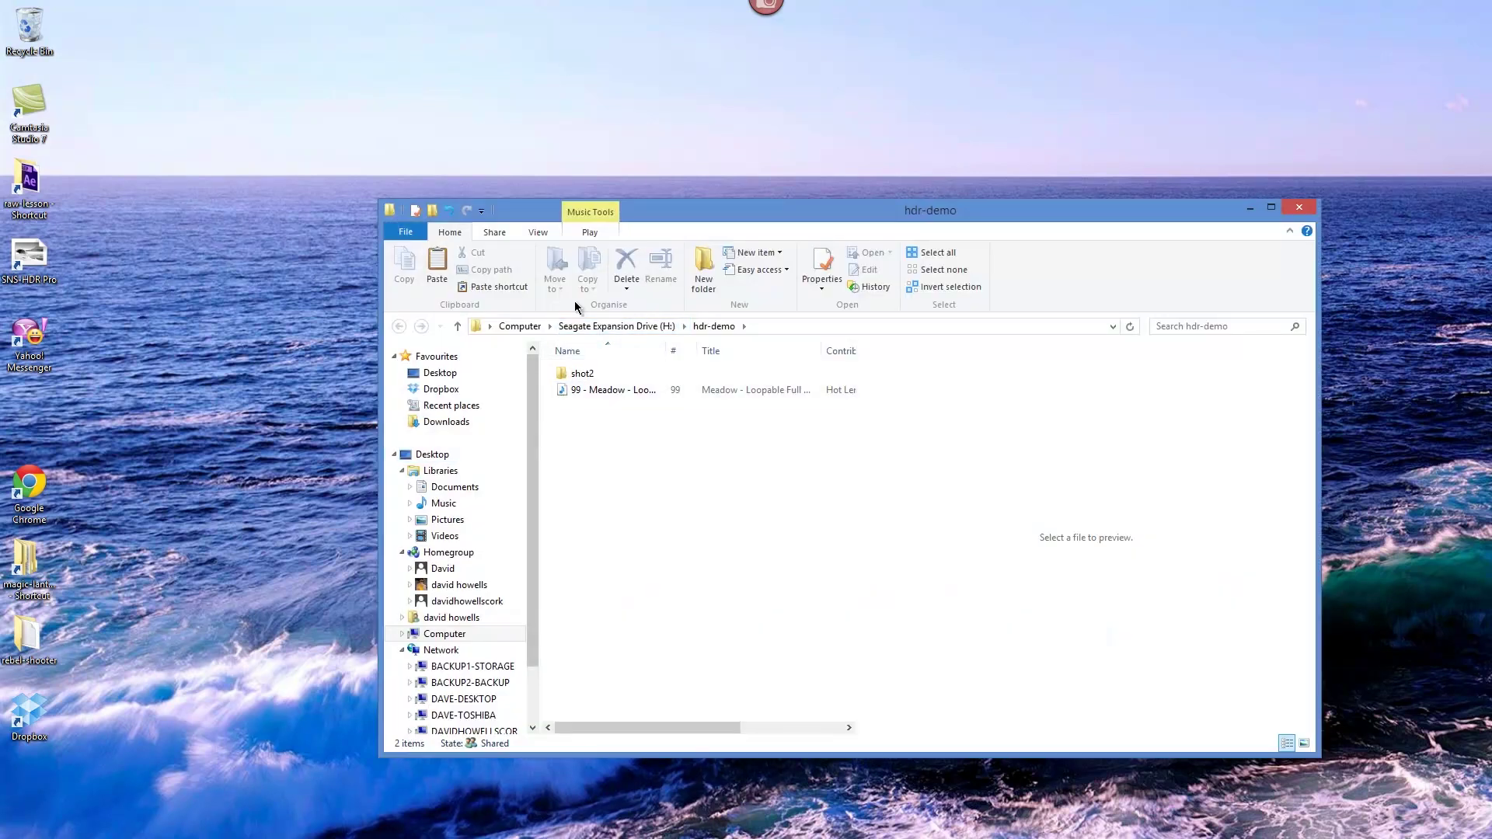
pyautogui.moveTo(661, 212); pyautogui.dragTo(614, 167)
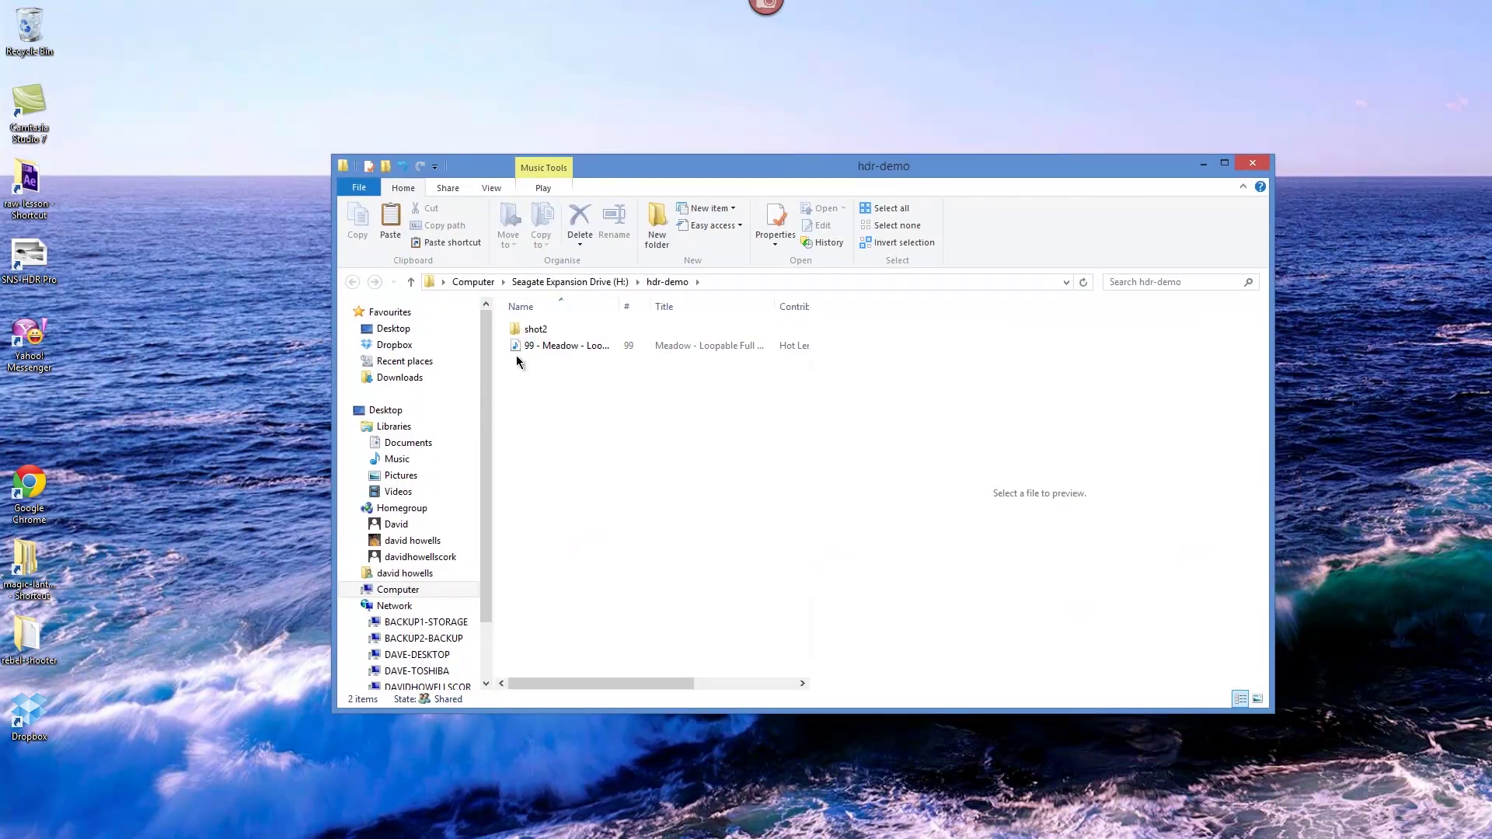
pyautogui.doubleClick(515, 332)
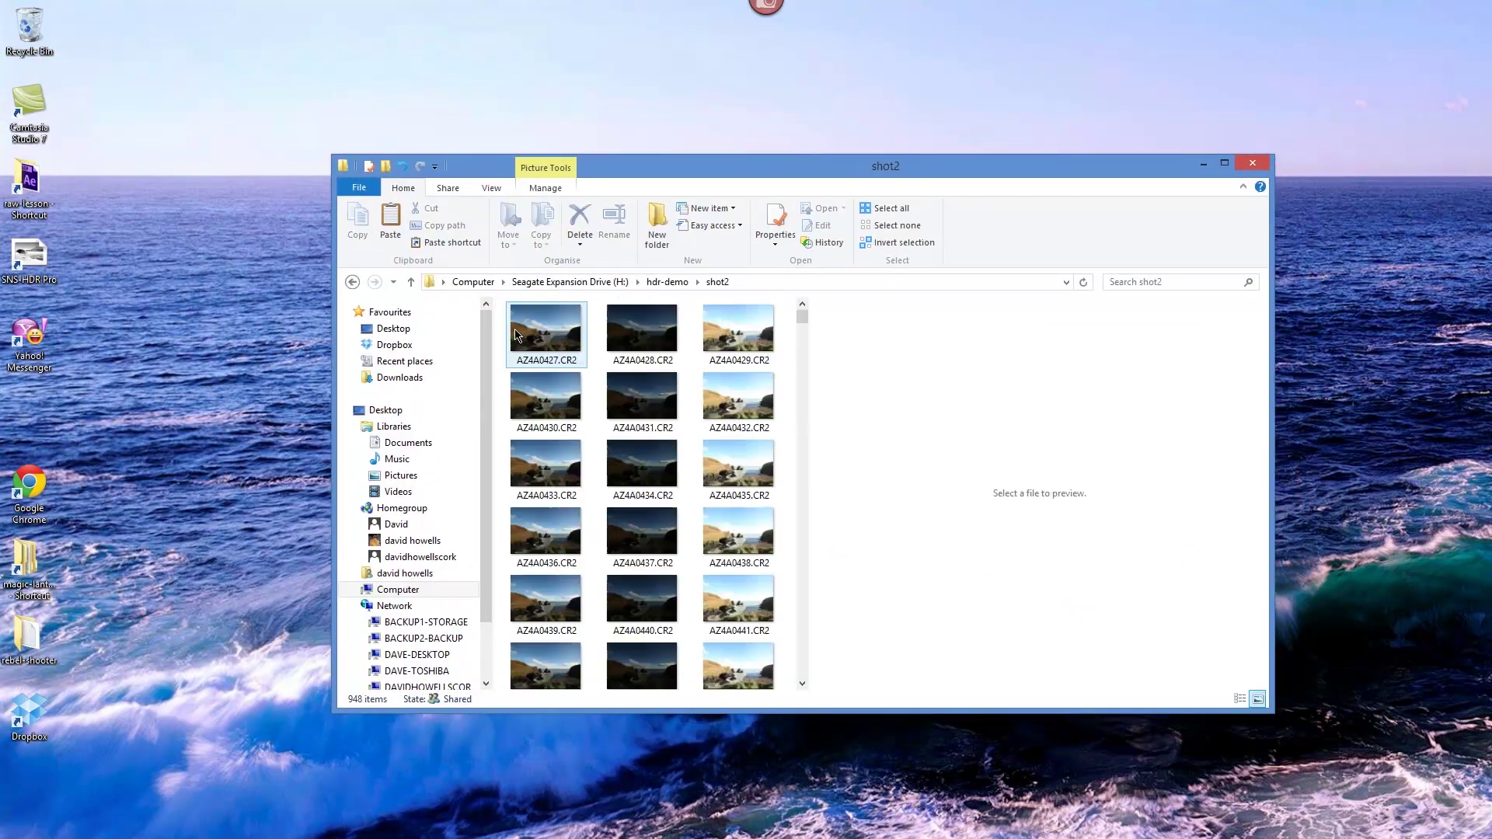
# Step: Preview the three bracketed exposures AZ4A0427.CR2, AZ4A0428.CR2 and AZ4A0429.CR2 in the shot2 folder
pyautogui.click(547, 330)
pyautogui.click(643, 336)
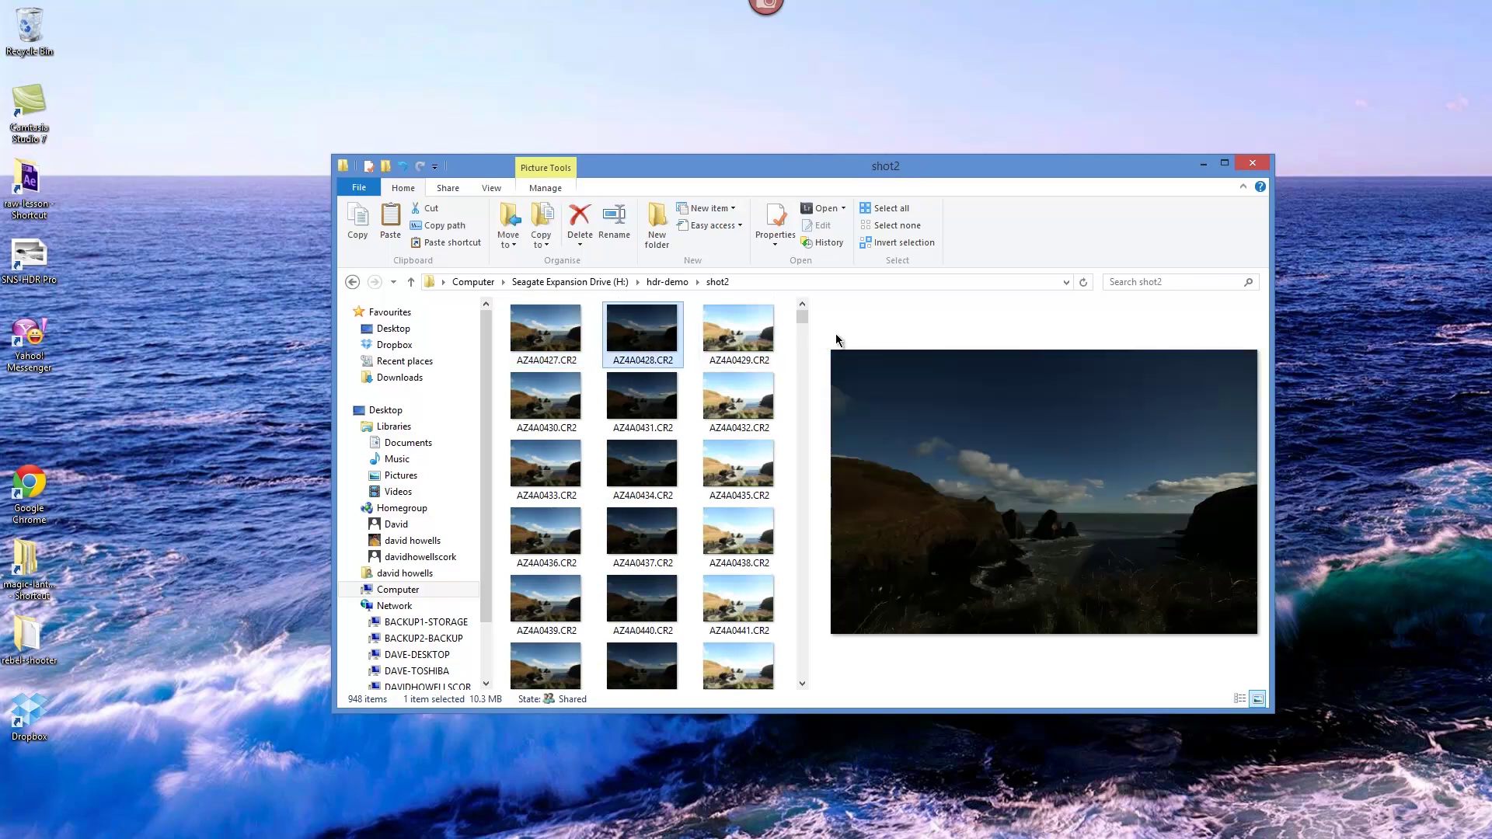
pyautogui.moveTo(805, 342); pyautogui.dragTo(893, 325)
pyautogui.moveTo(823, 176); pyautogui.dragTo(813, 77)
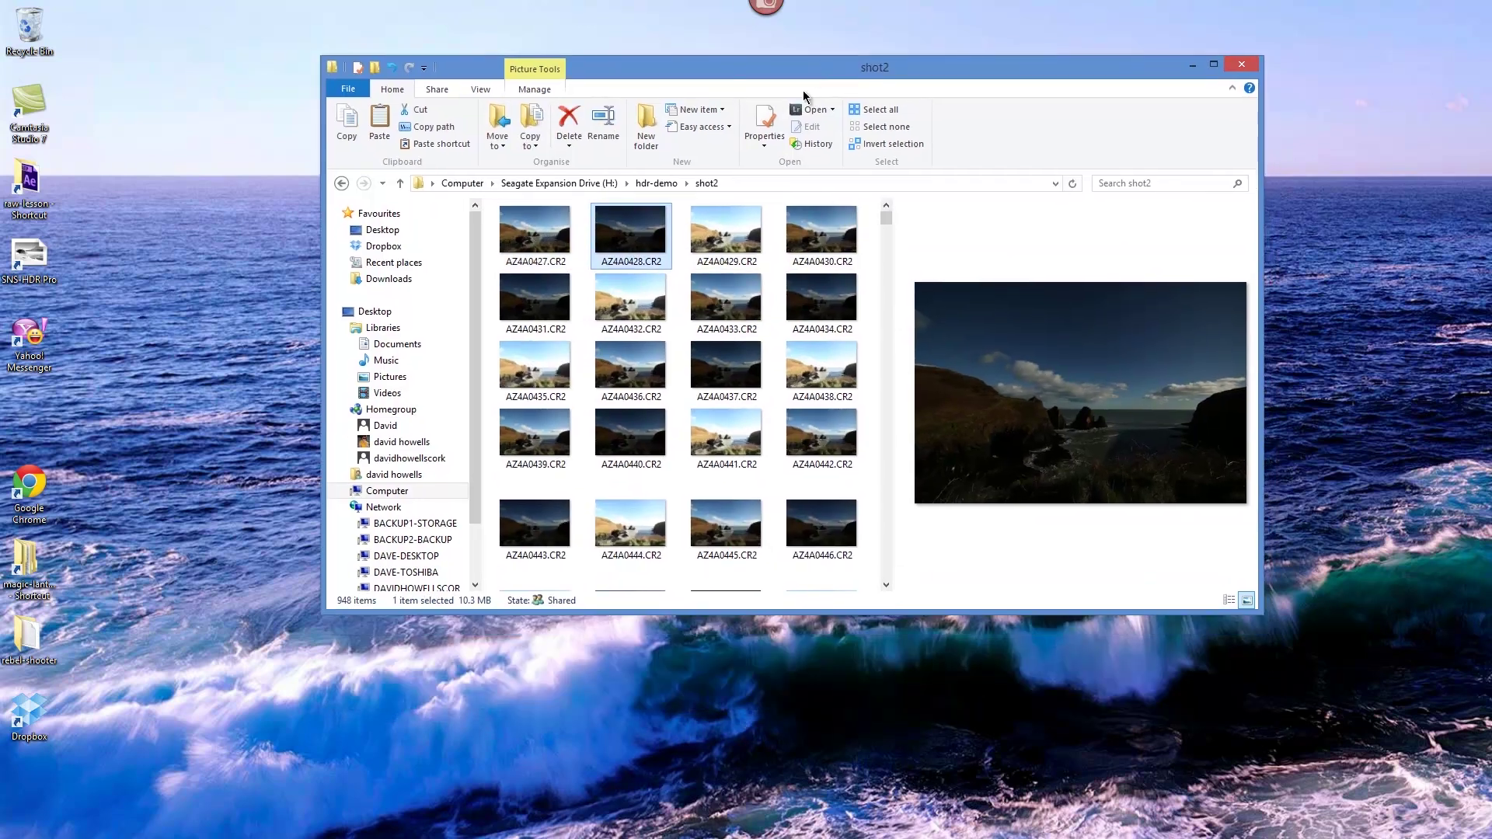
pyautogui.click(544, 233)
pyautogui.click(629, 233)
pyautogui.click(700, 237)
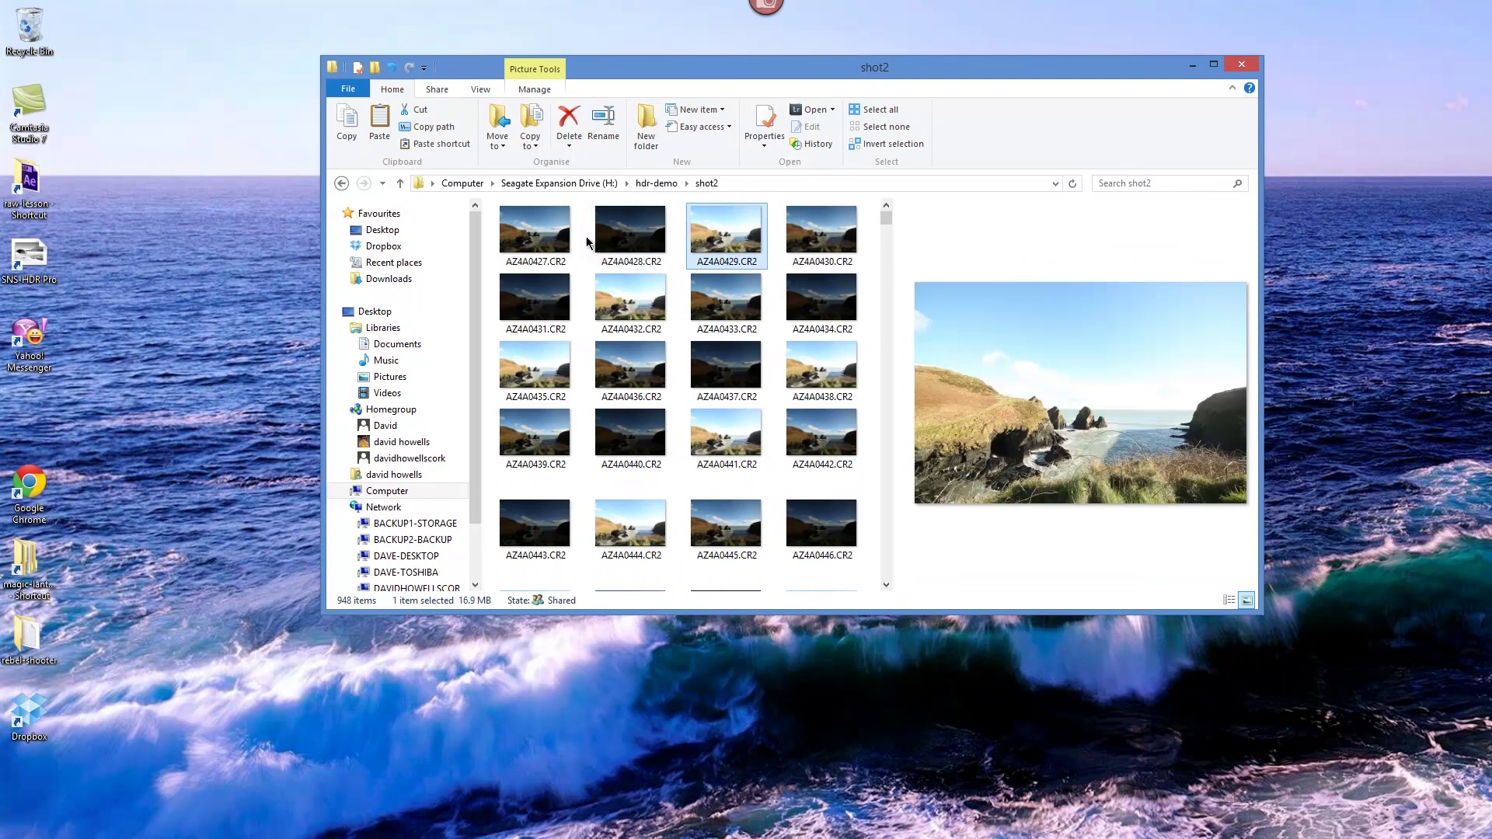
pyautogui.click(572, 243)
pyautogui.click(652, 242)
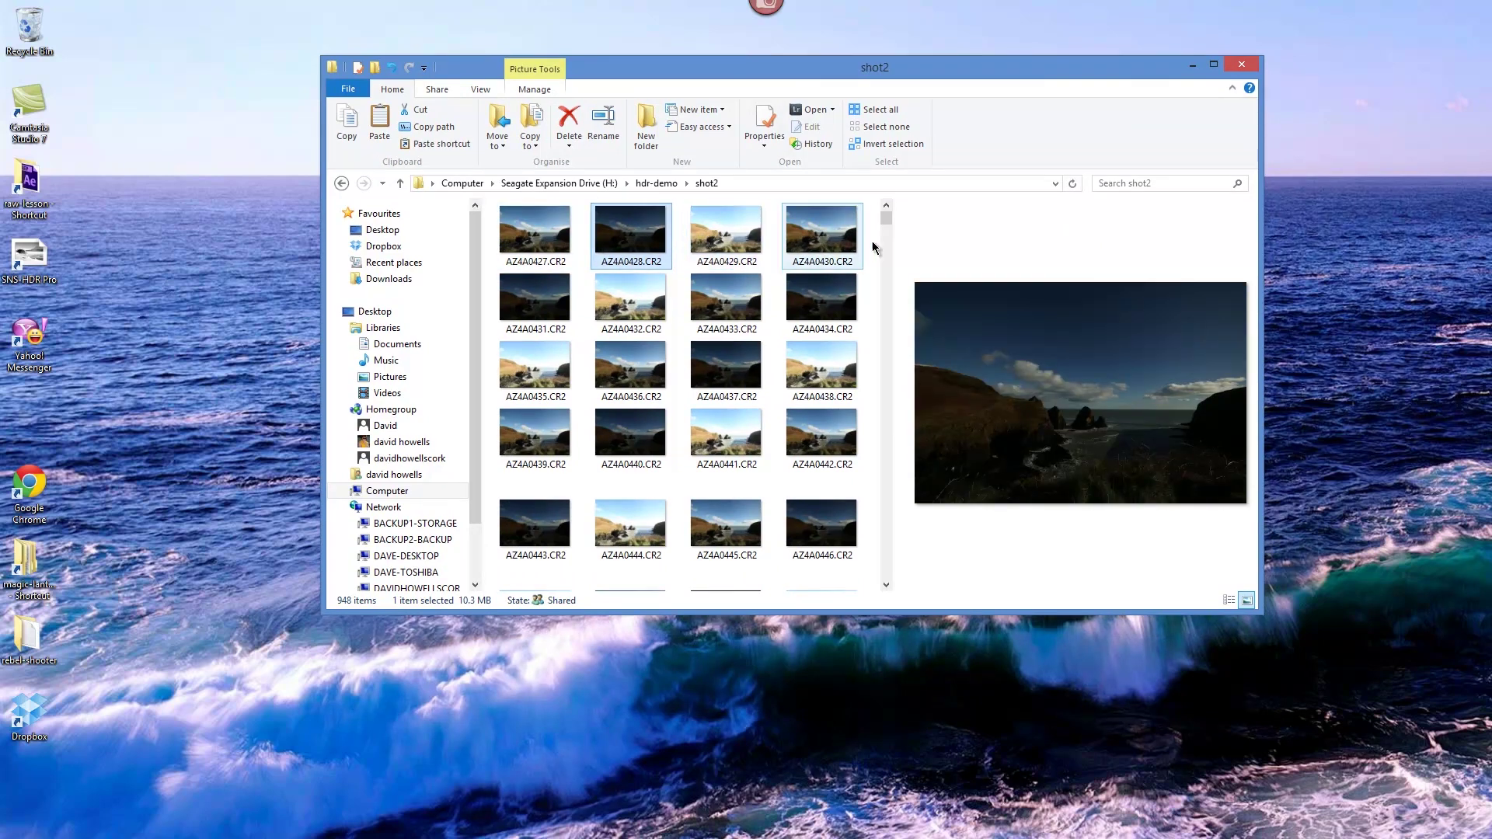
# Step: Narrow the thumbnail list to three columns to enlarge the preview, and reposition the folder window
pyautogui.moveTo(893, 229); pyautogui.dragTo(795, 228)
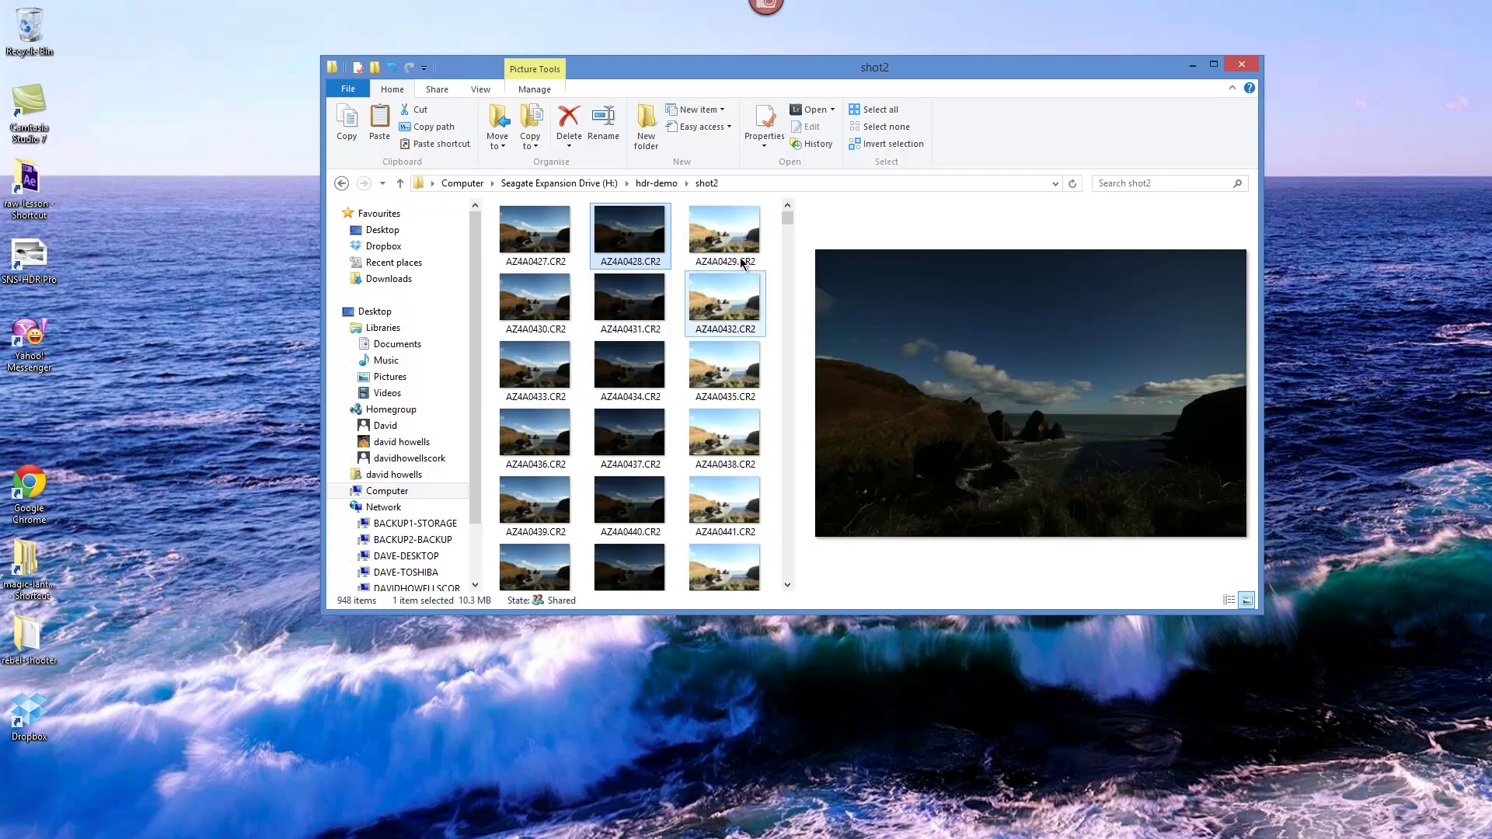
pyautogui.moveTo(786, 218)
pyautogui.mouseDown()
pyautogui.moveTo(789, 443)
pyautogui.moveTo(789, 217)
pyautogui.mouseUp()
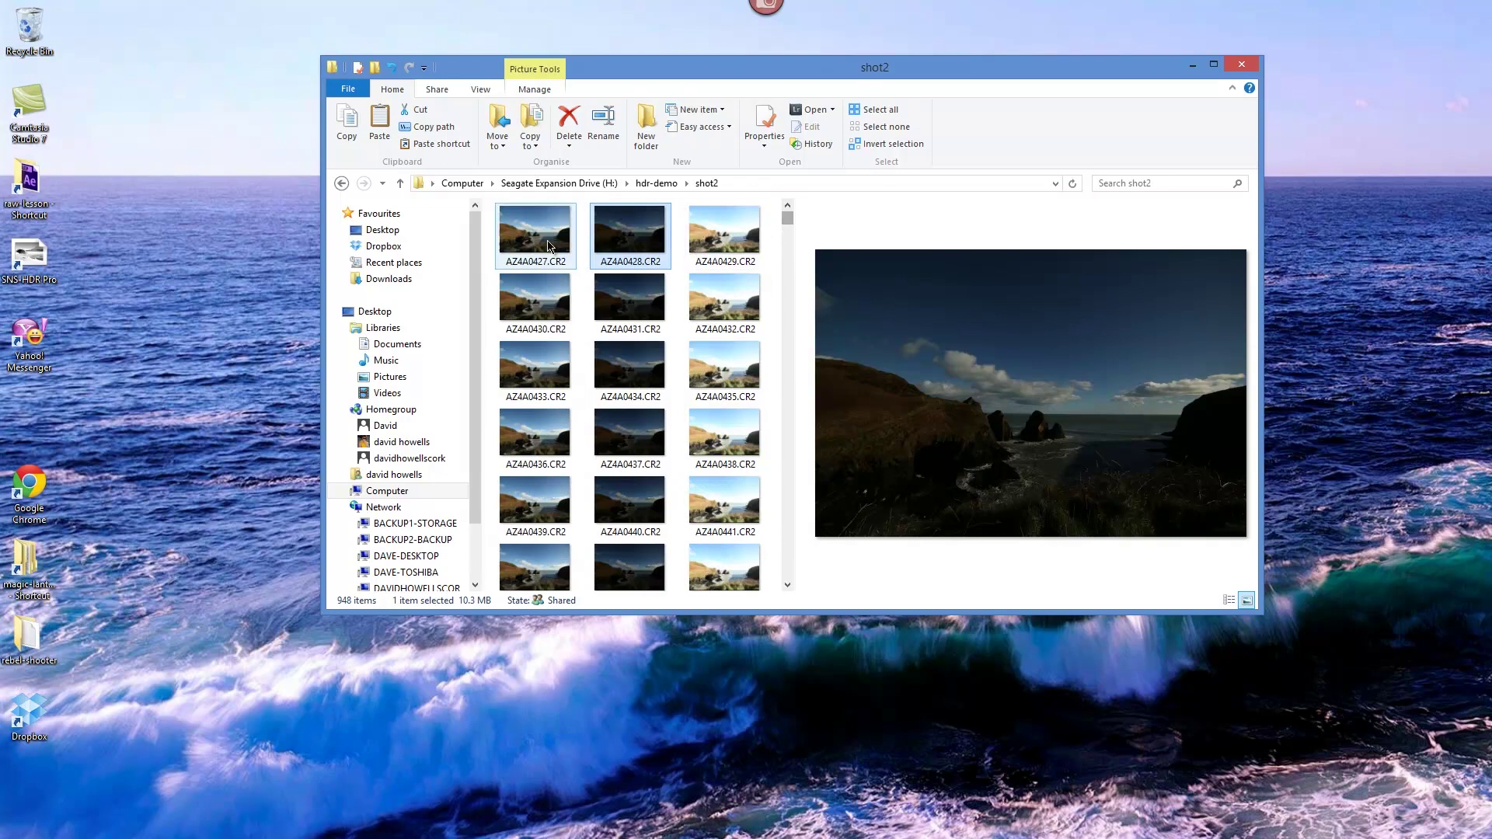
pyautogui.moveTo(628, 265)
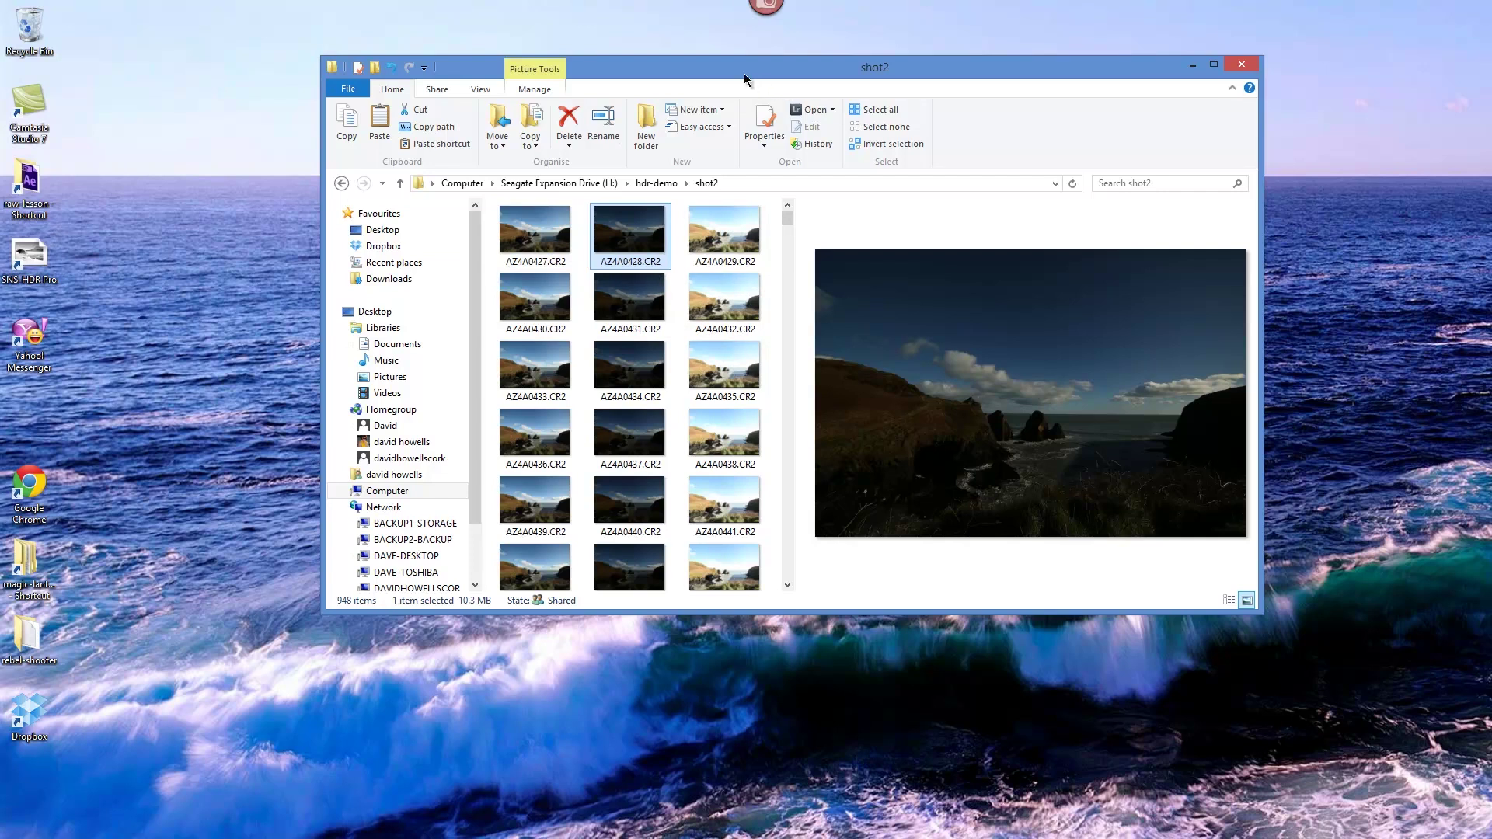
pyautogui.moveTo(744, 78); pyautogui.dragTo(796, 136)
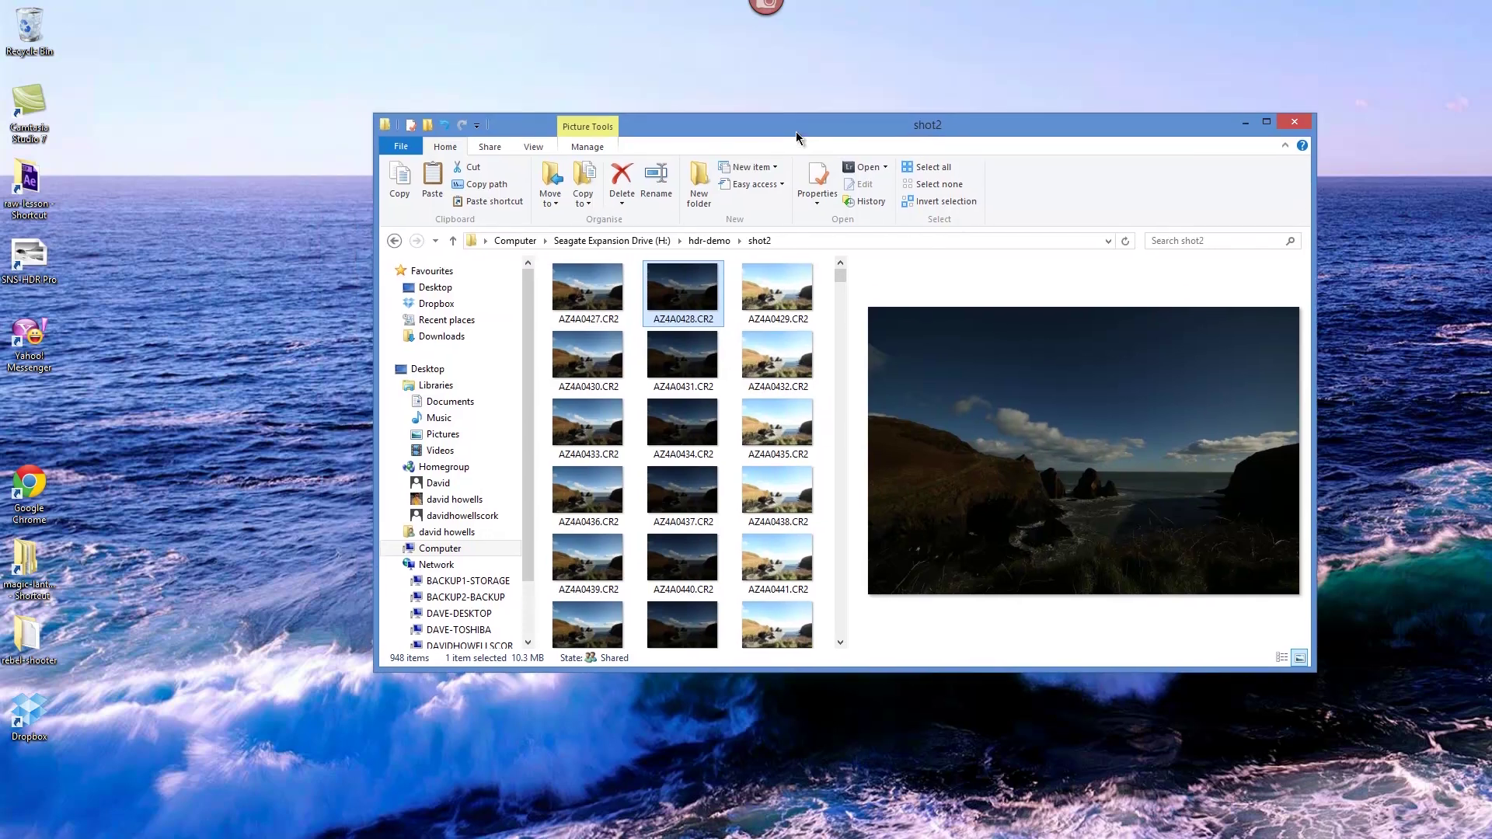
# Step: Launch SNS-HDR Pro and move the shot2 folder window off its workspace
pyautogui.click(44, 260)
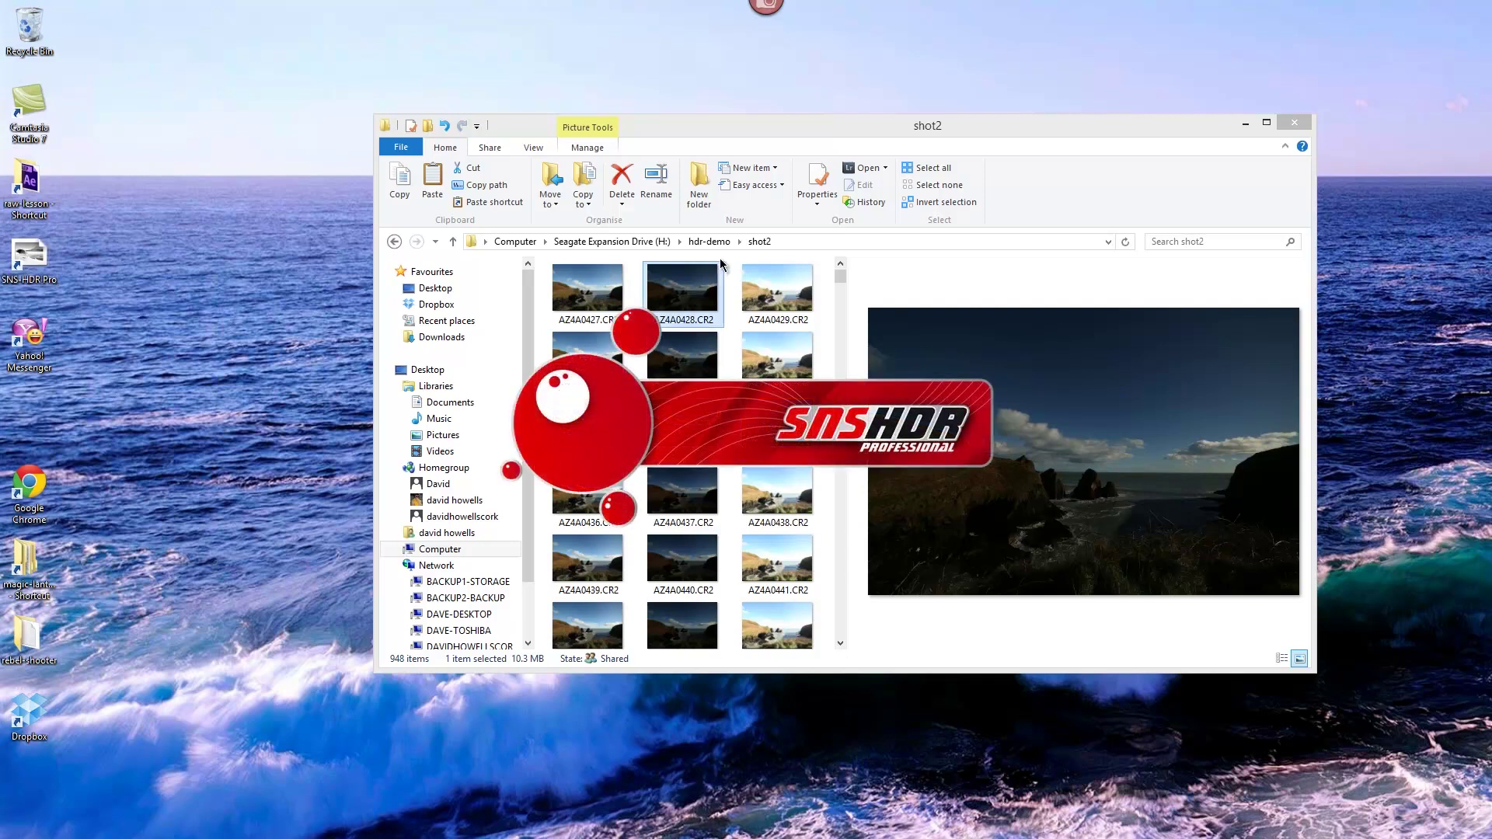
pyautogui.moveTo(736, 129); pyautogui.dragTo(870, 122)
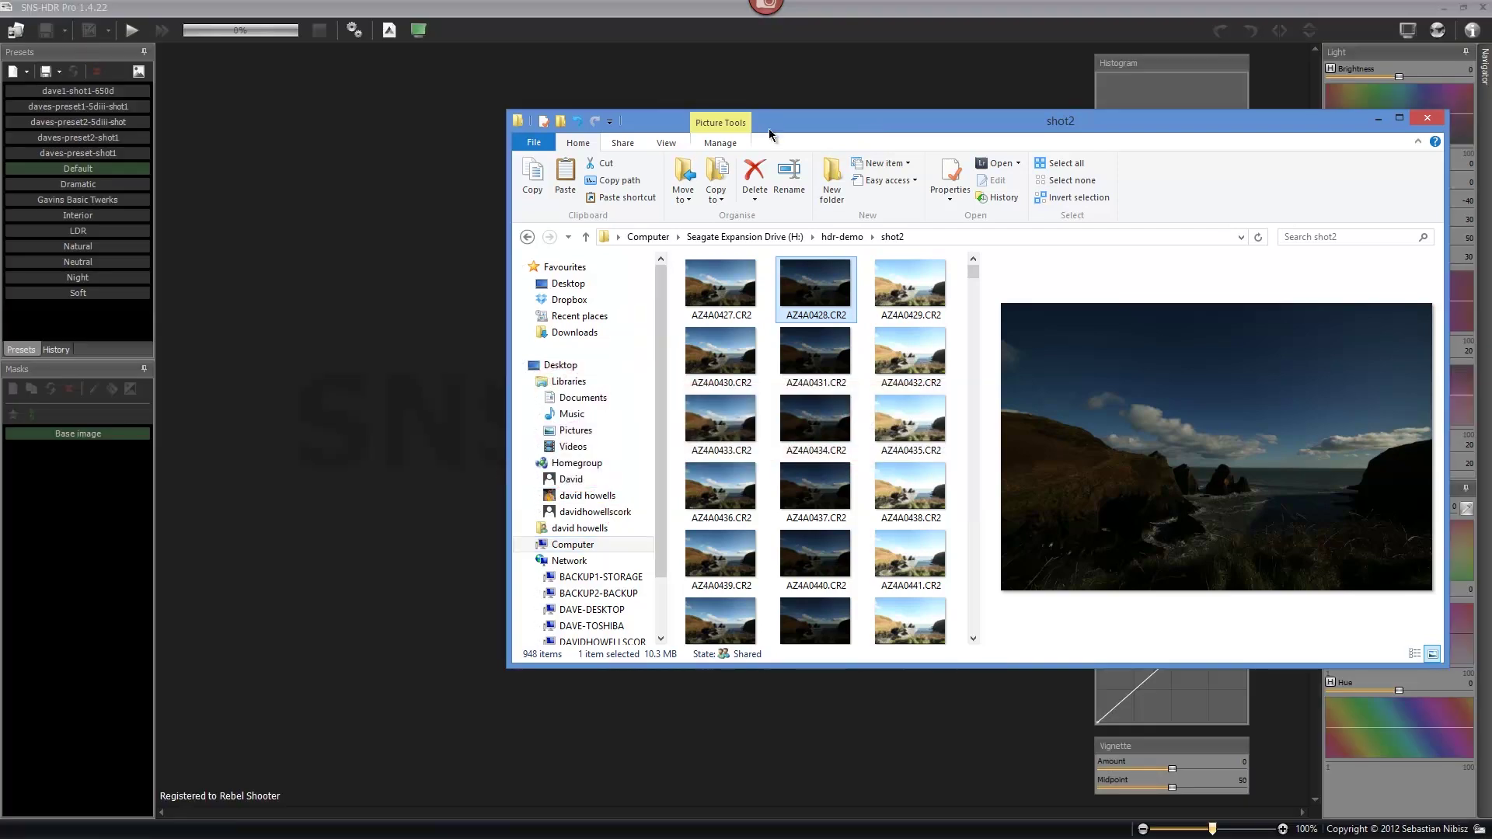
pyautogui.moveTo(768, 128); pyautogui.dragTo(1484, 163)
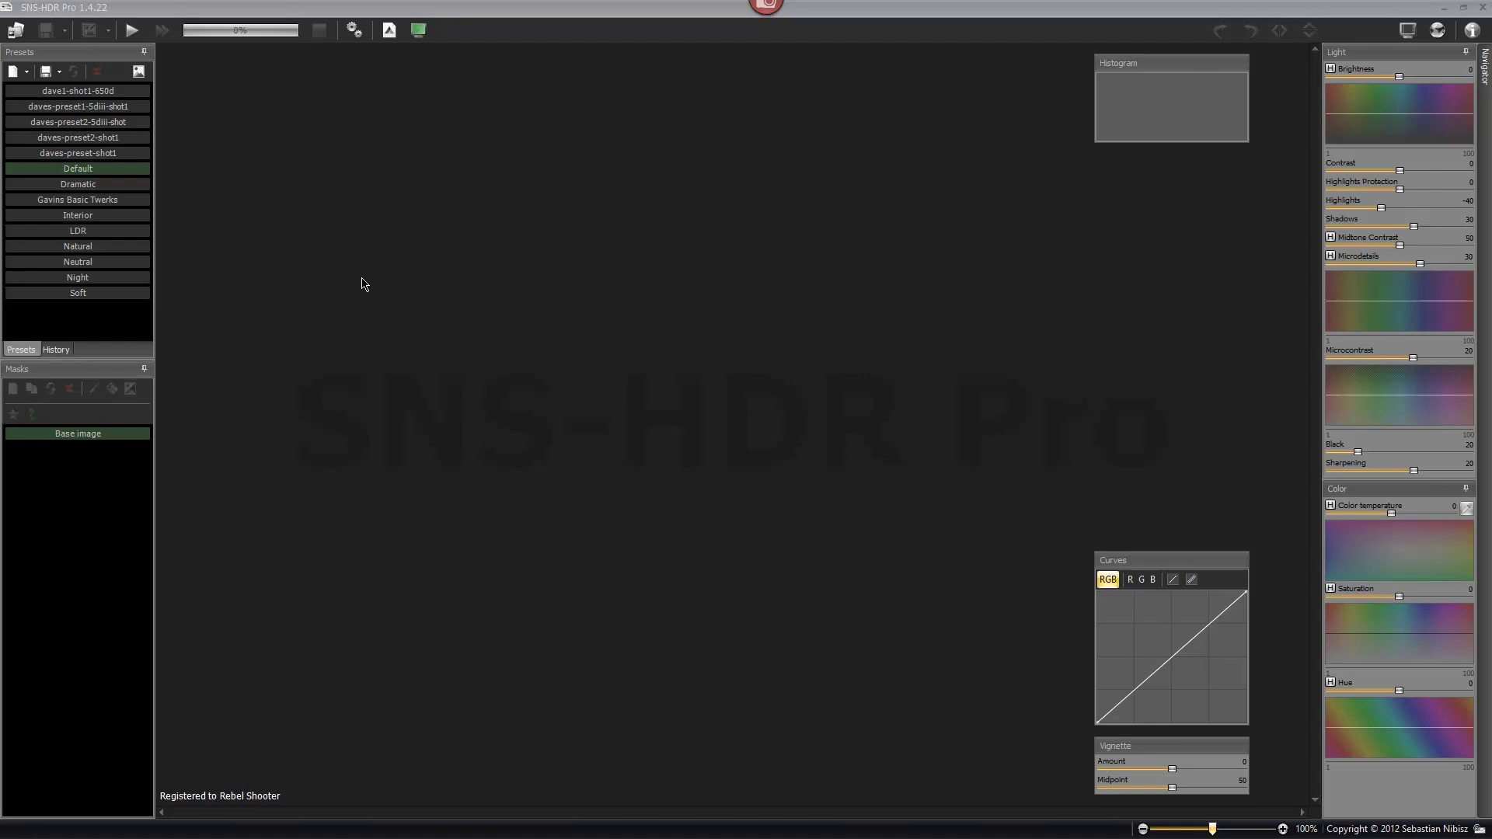
# Step: Start opening images and browse through the desktop's hdr-demo shortcut to the shot2 folder
pyautogui.click(15, 30)
pyautogui.moveTo(60, 35); pyautogui.dragTo(275, 120)
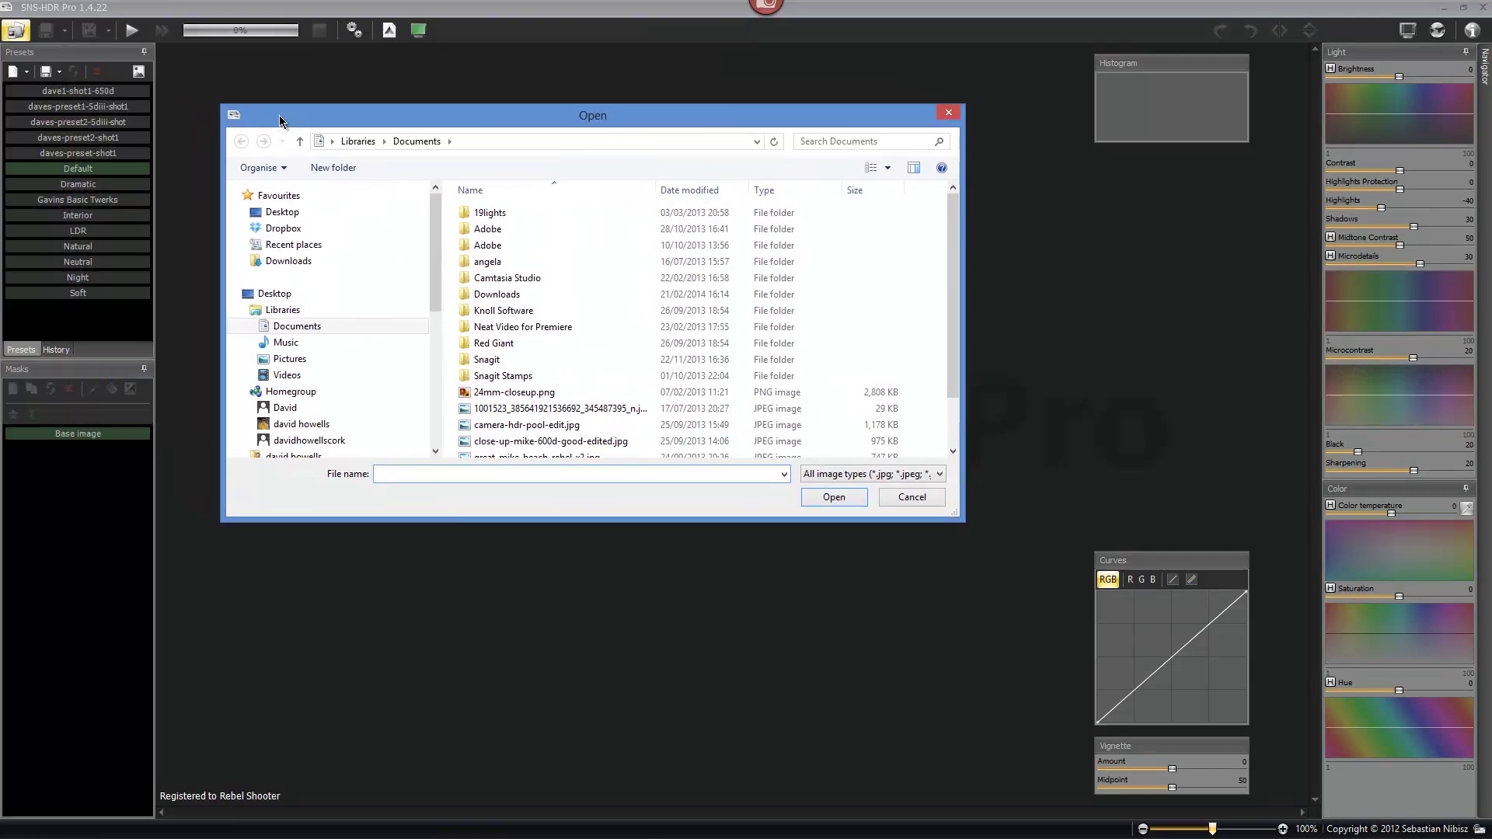
pyautogui.click(268, 293)
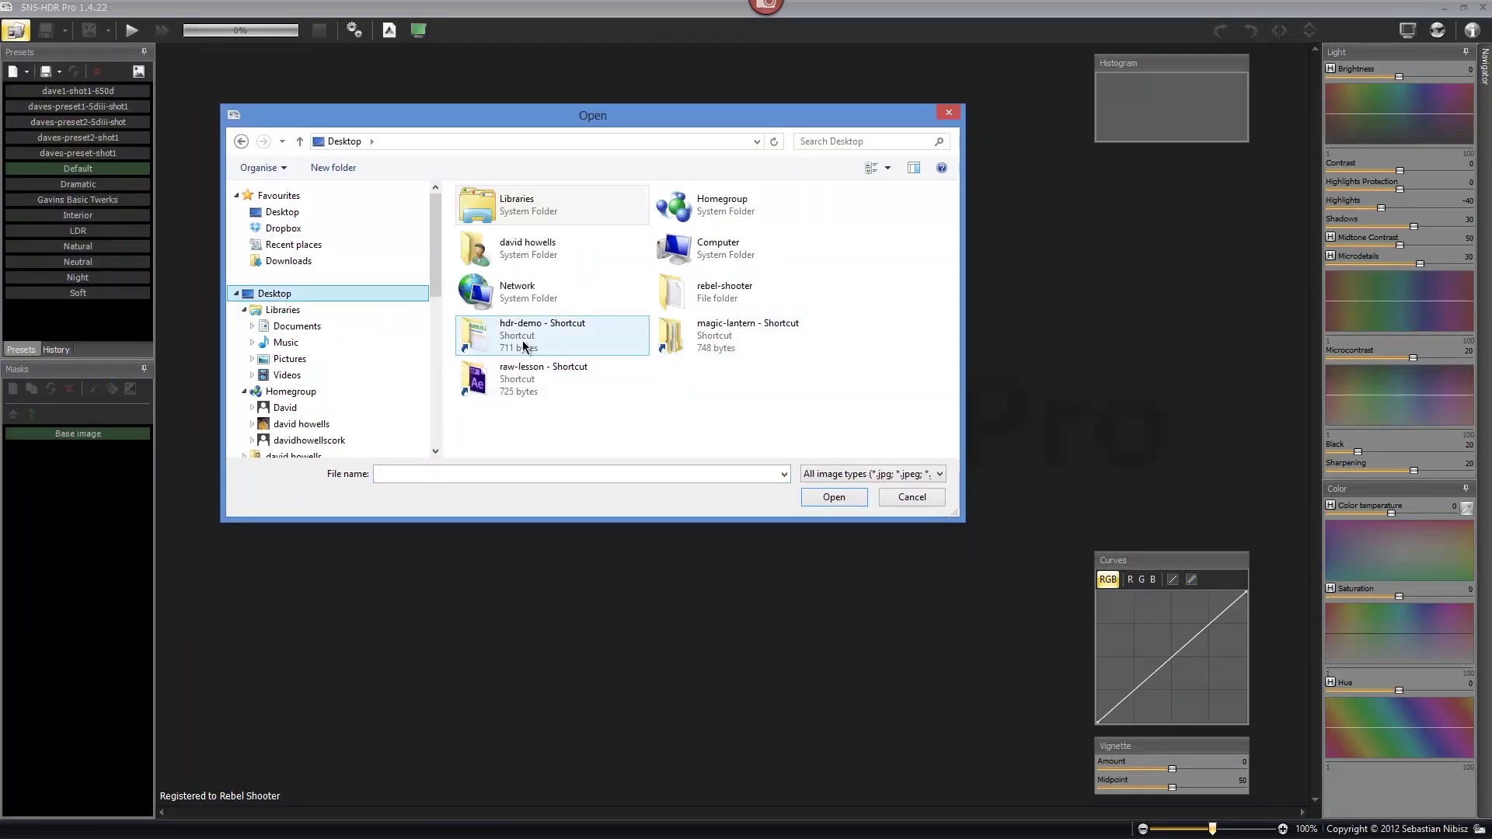
pyautogui.doubleClick(486, 339)
pyautogui.doubleClick(477, 213)
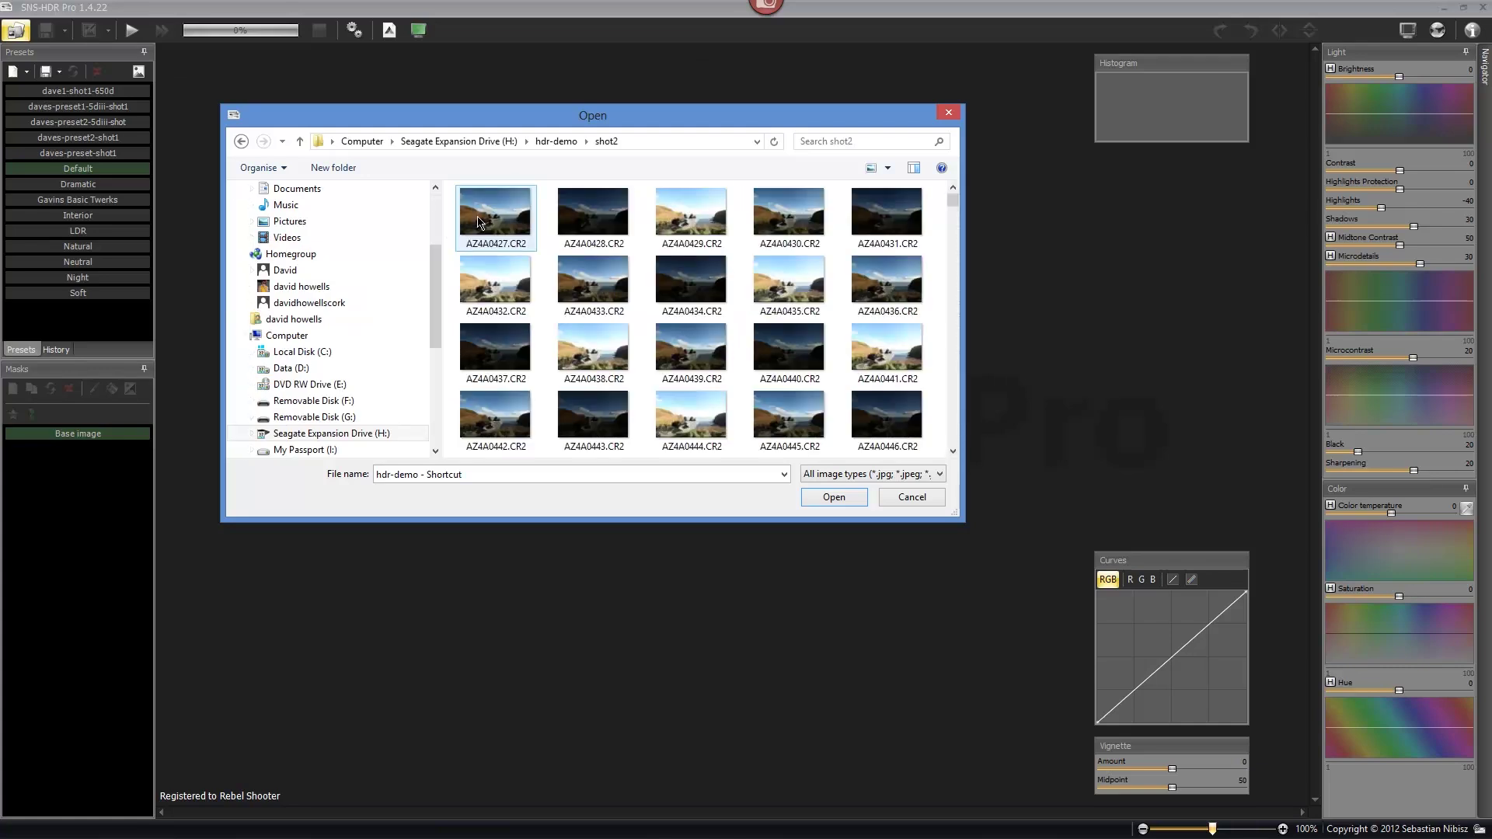
# Step: Select the three bracketed shots AZ4A0427.CR2, AZ4A0428.CR2 and AZ4A0429.CR2 together and open them
pyautogui.click(478, 221)
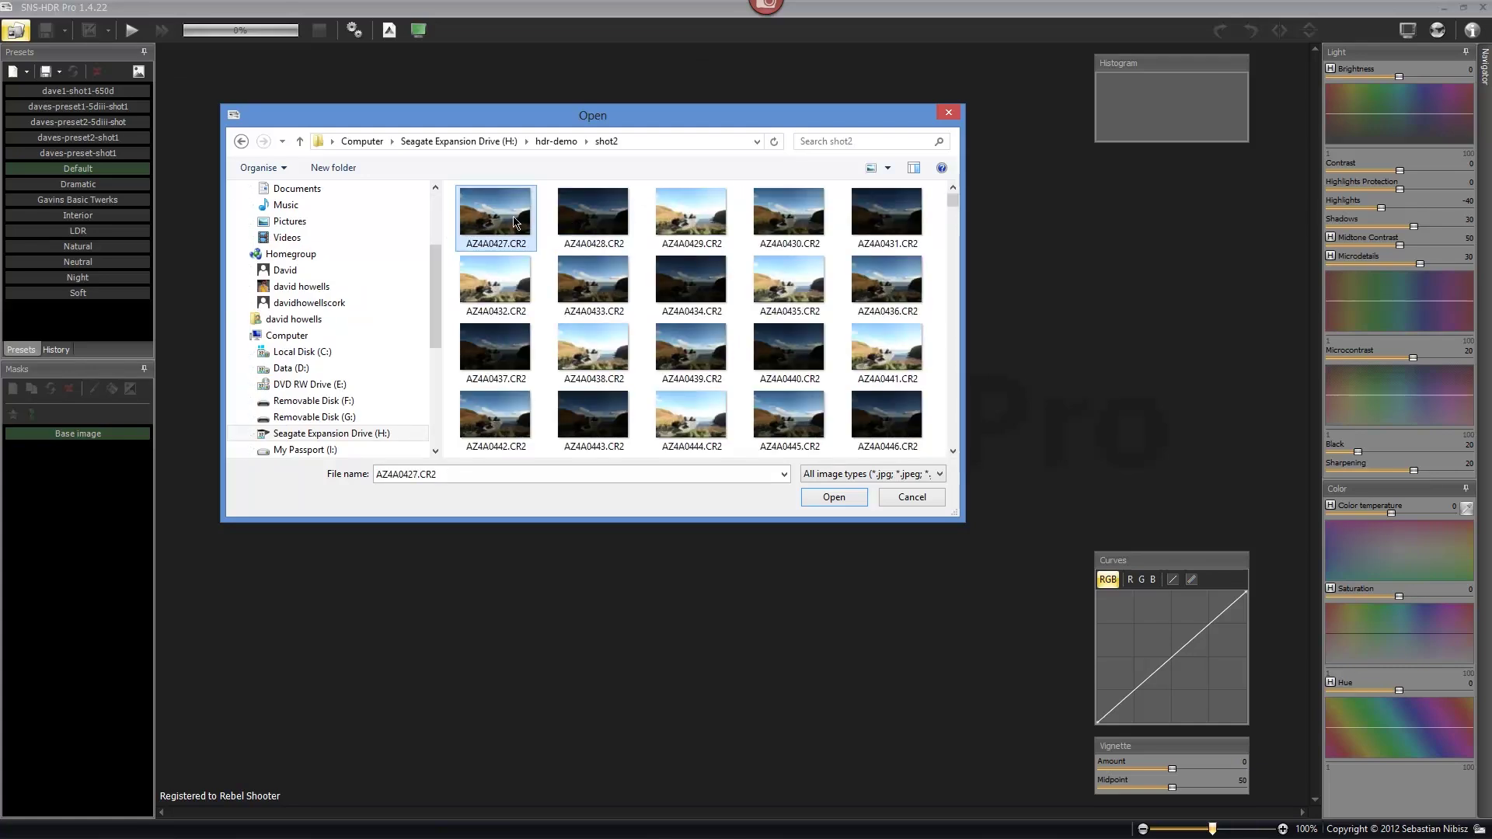
pyautogui.click(572, 221)
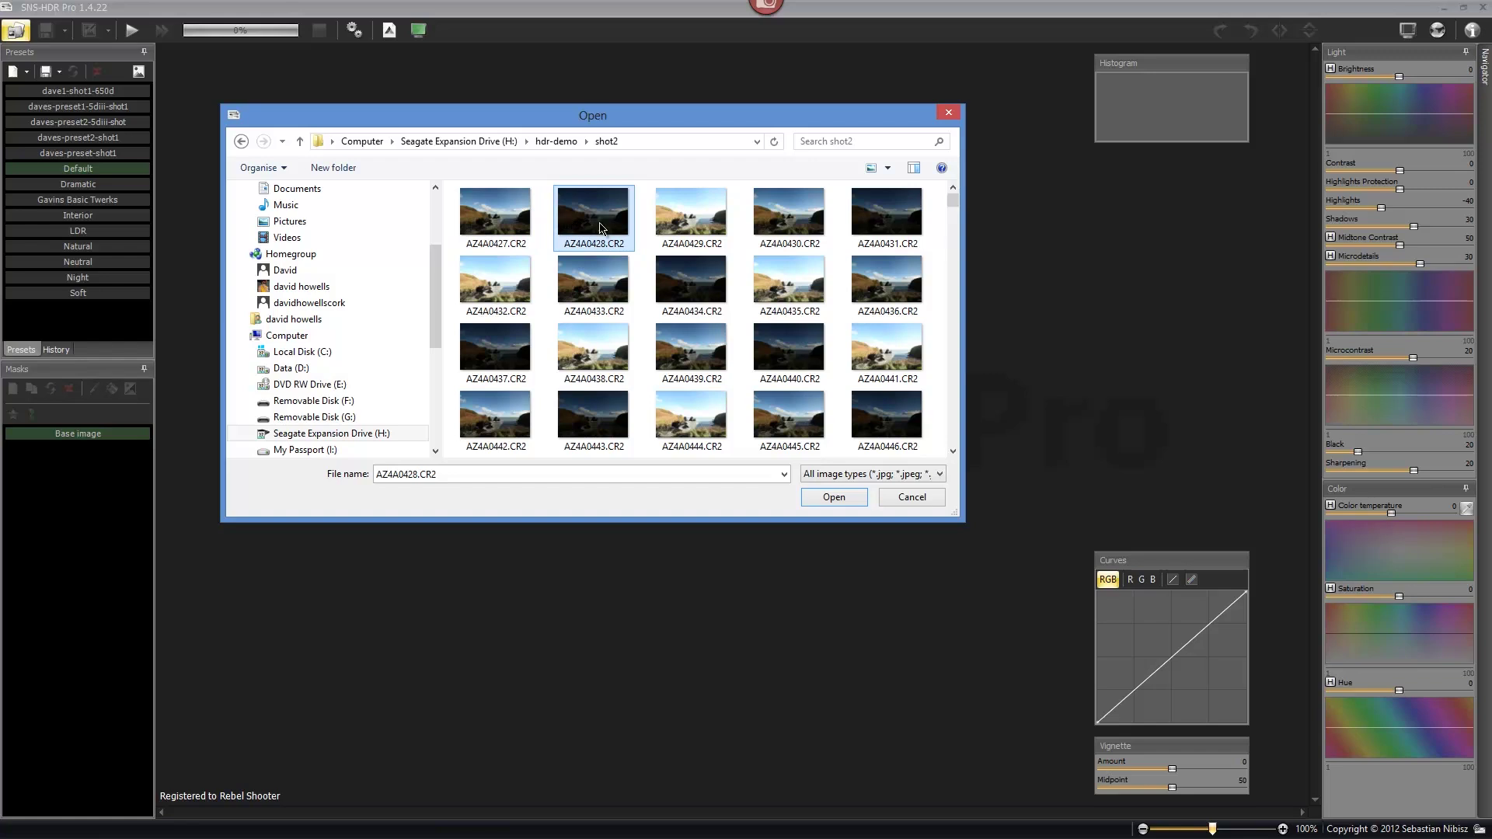
pyautogui.click(667, 230)
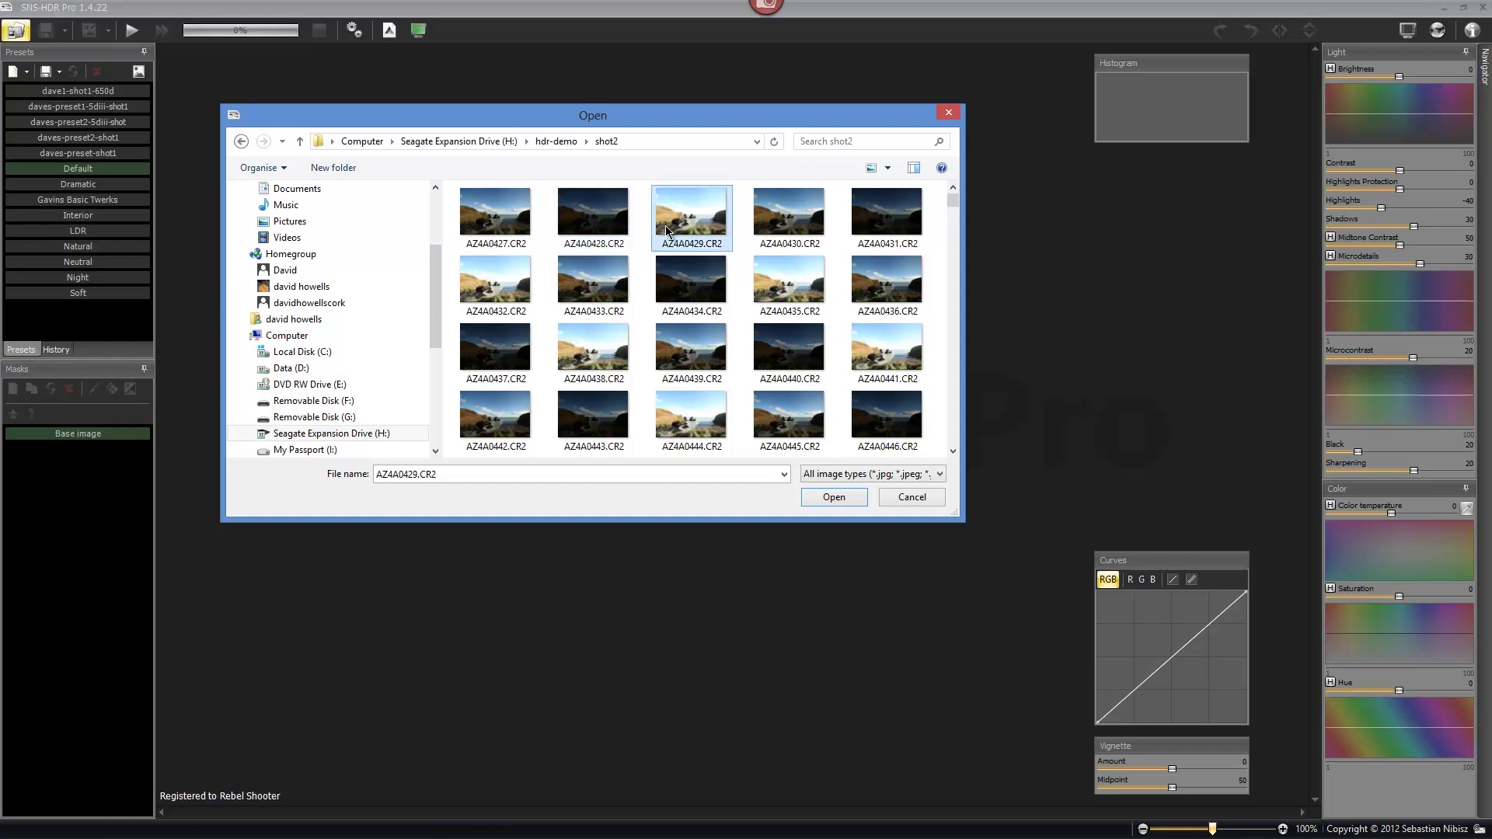
pyautogui.click(527, 226)
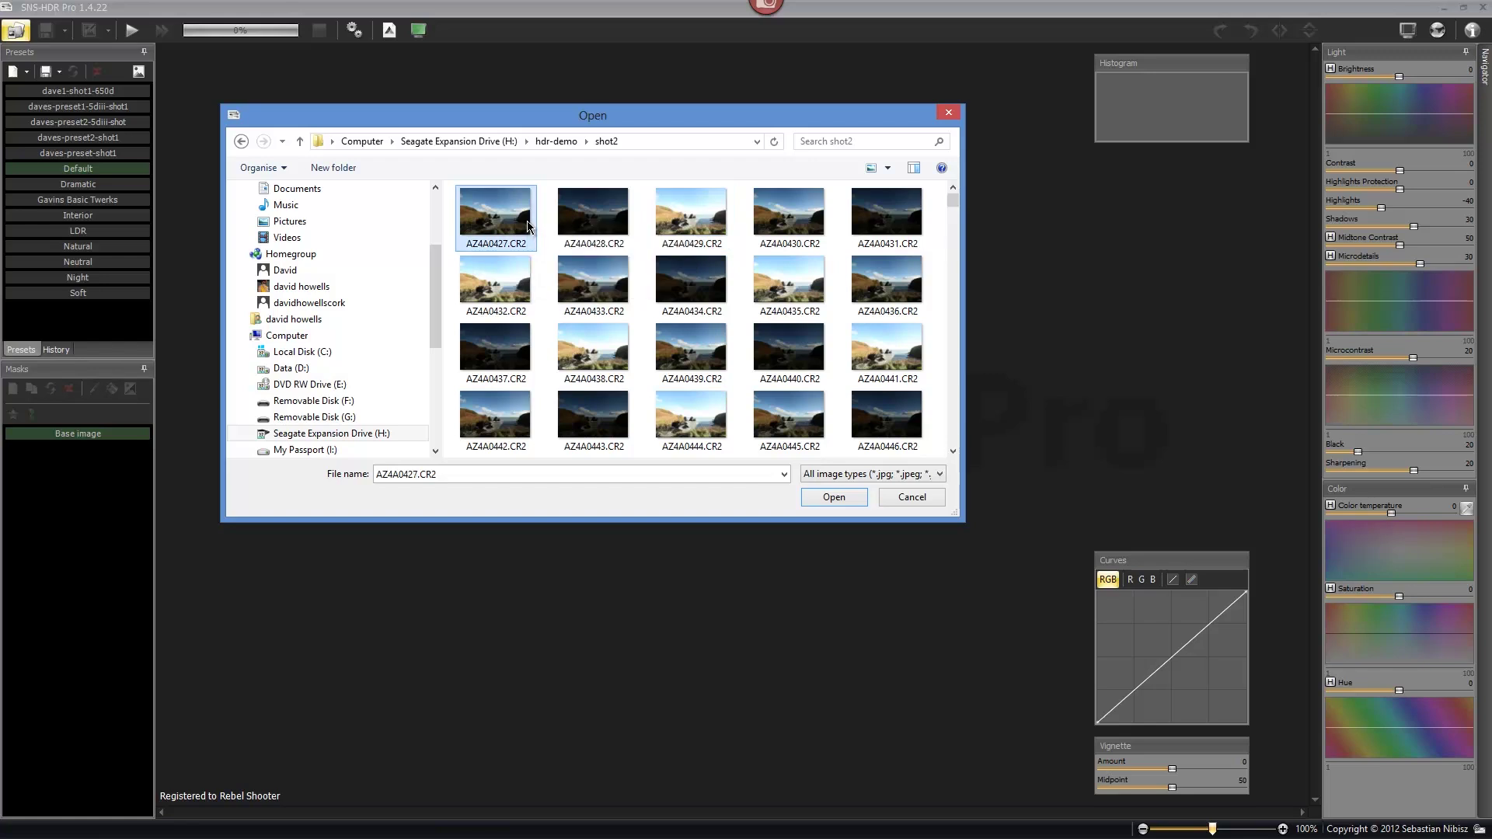
pyautogui.moveTo(679, 224)
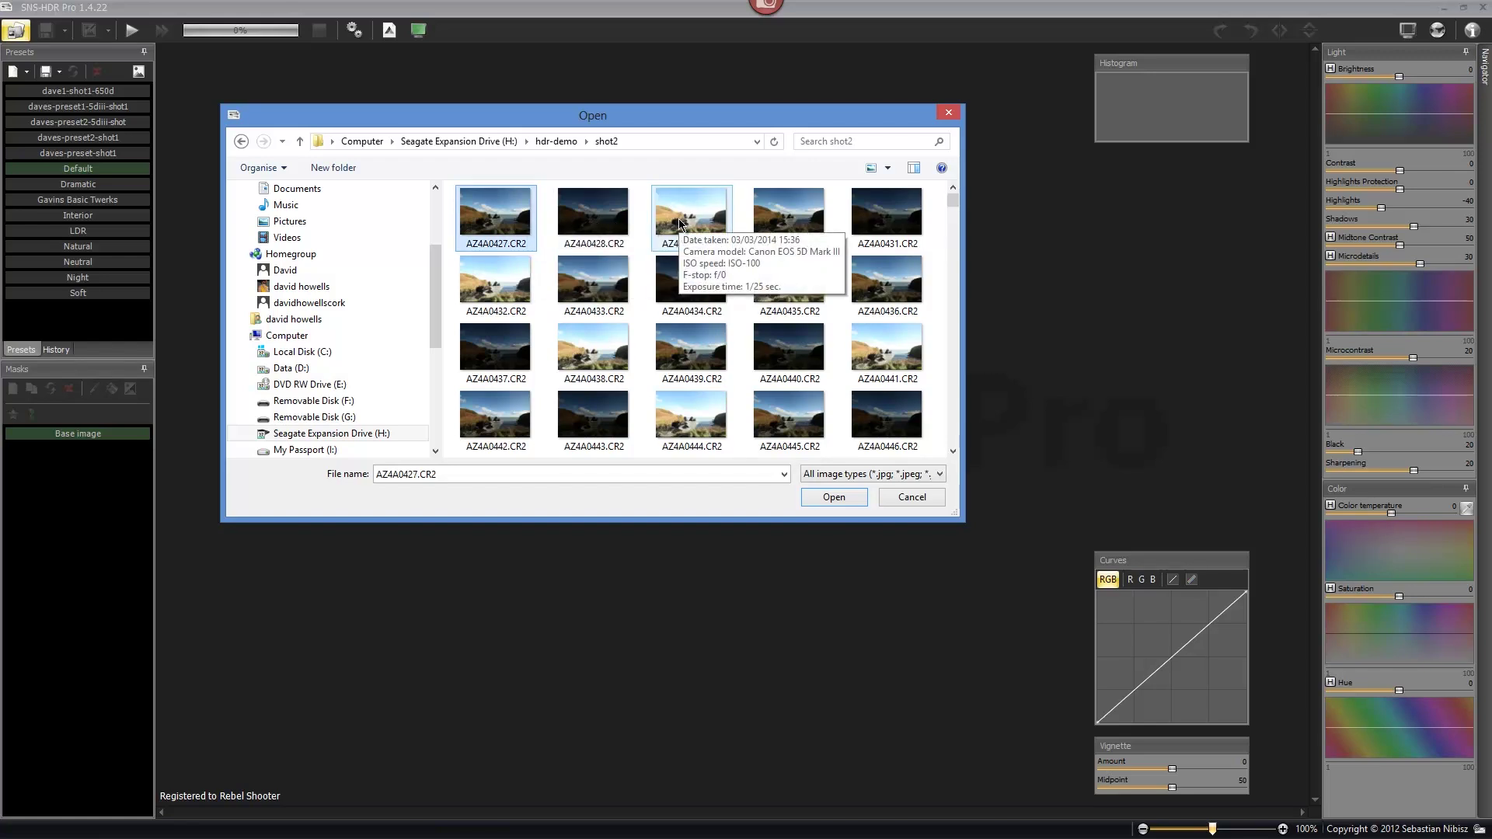
pyautogui.keyDown('shift'); pyautogui.click(683, 220); pyautogui.keyUp('shift')
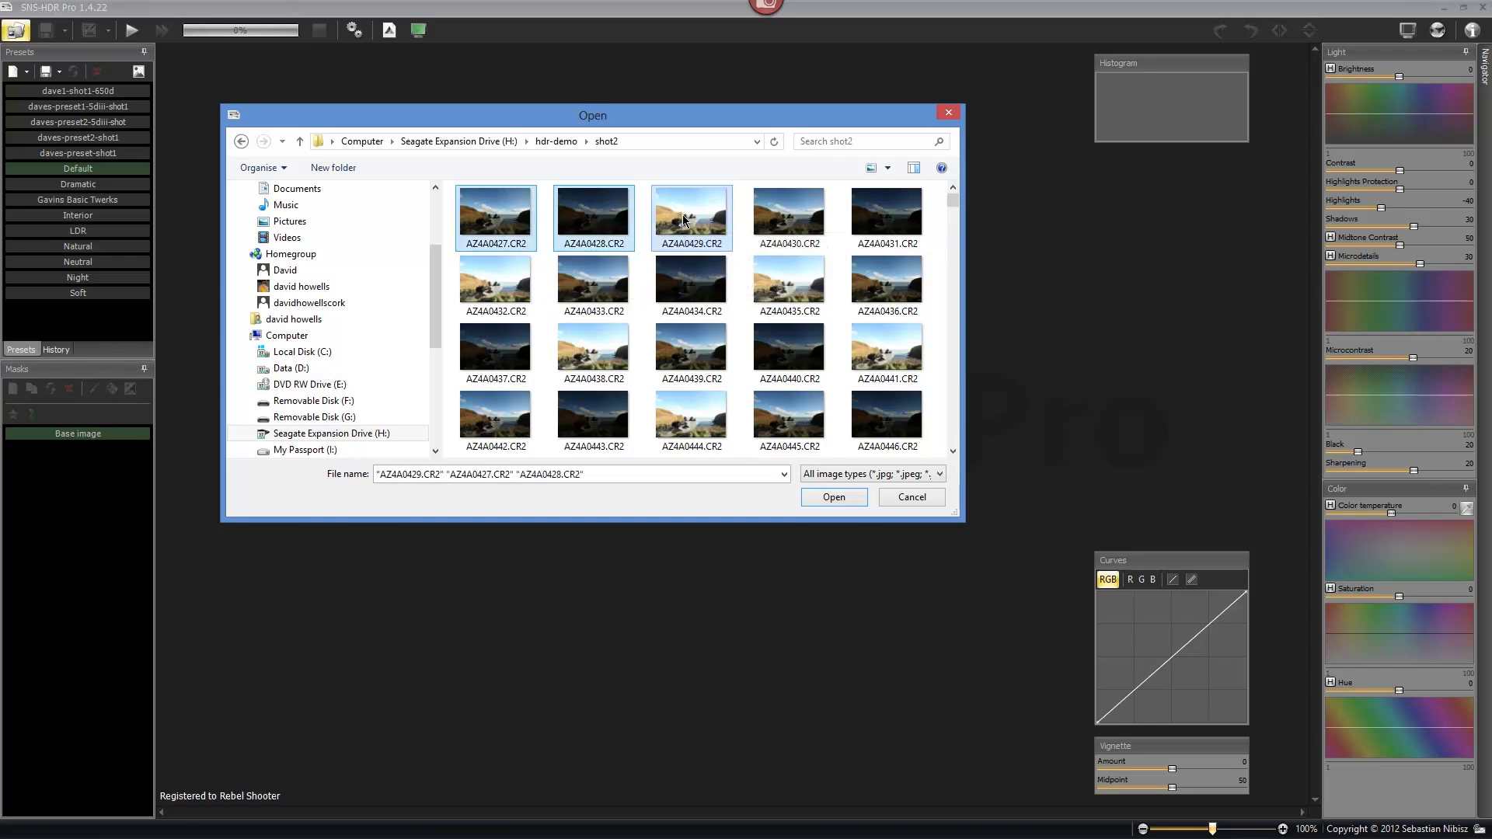
pyautogui.click(827, 501)
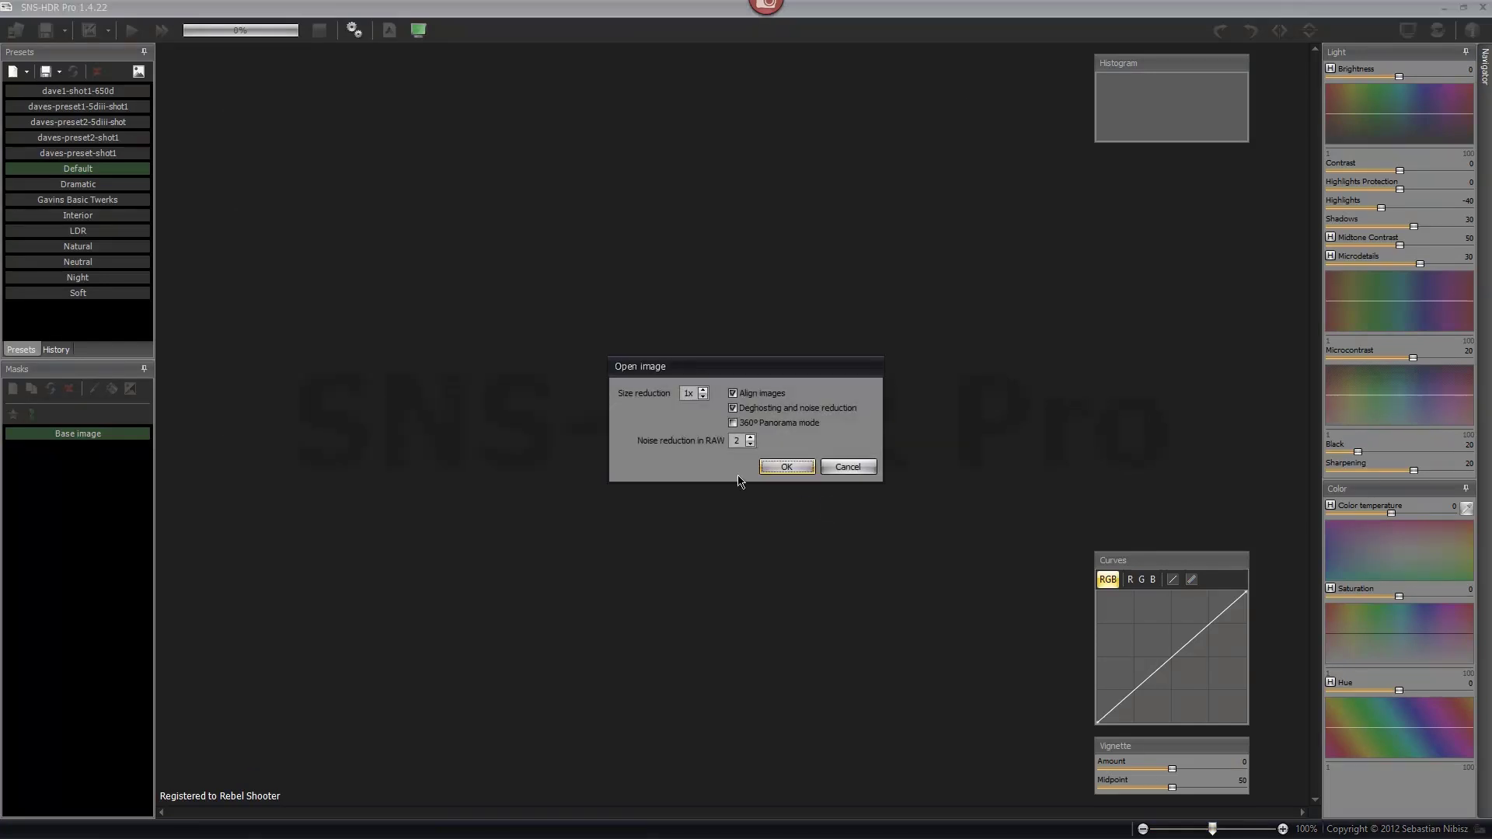
# Step: Create the HDR image with Align images off, Deghosting and noise reduction on, and Noise reduction in RAW at 2
pyautogui.moveTo(793, 377); pyautogui.dragTo(735, 229)
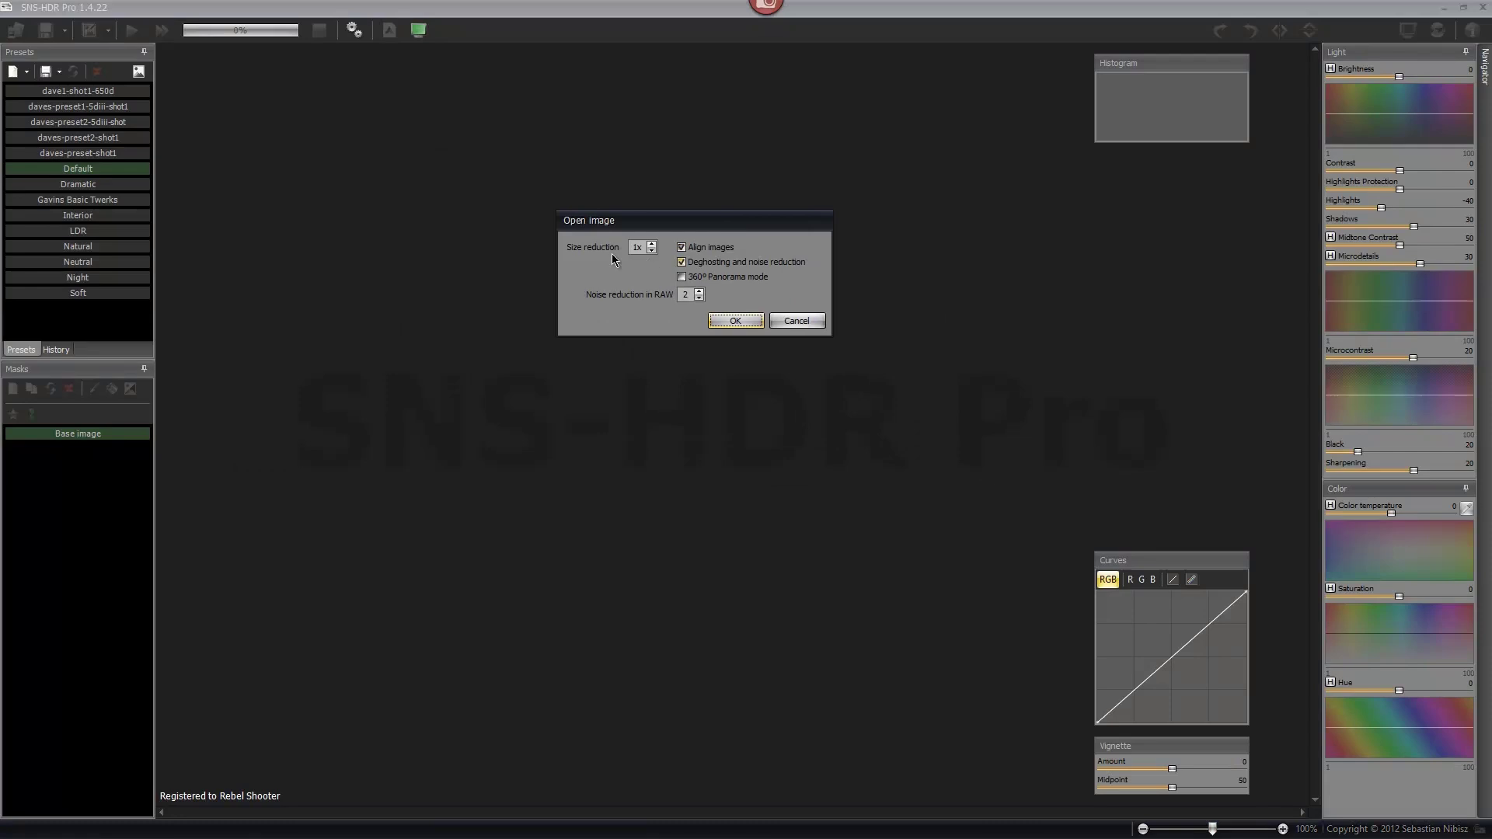
pyautogui.click(683, 248)
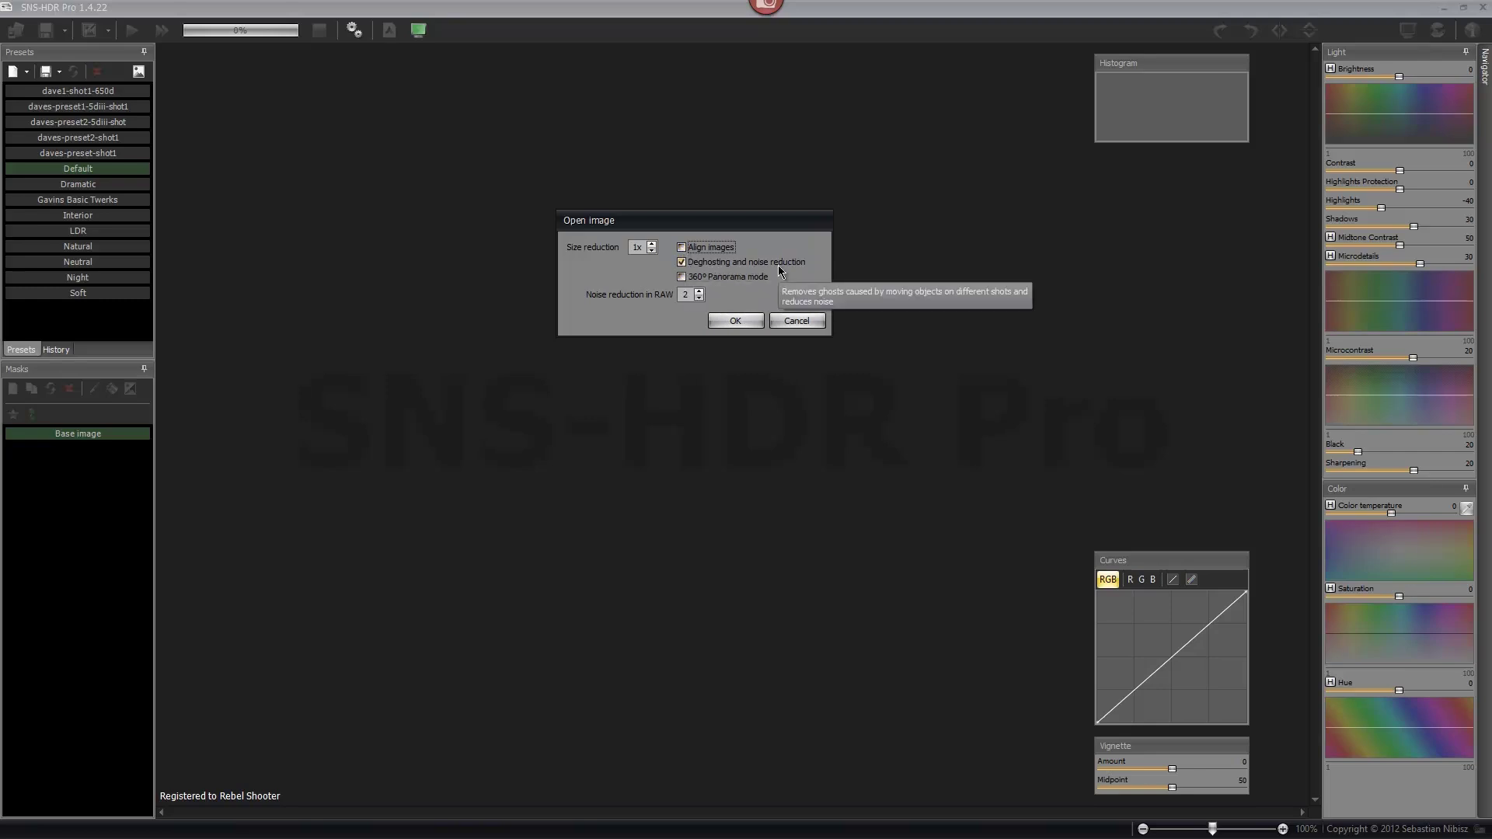
pyautogui.click(699, 292)
pyautogui.click(699, 292)
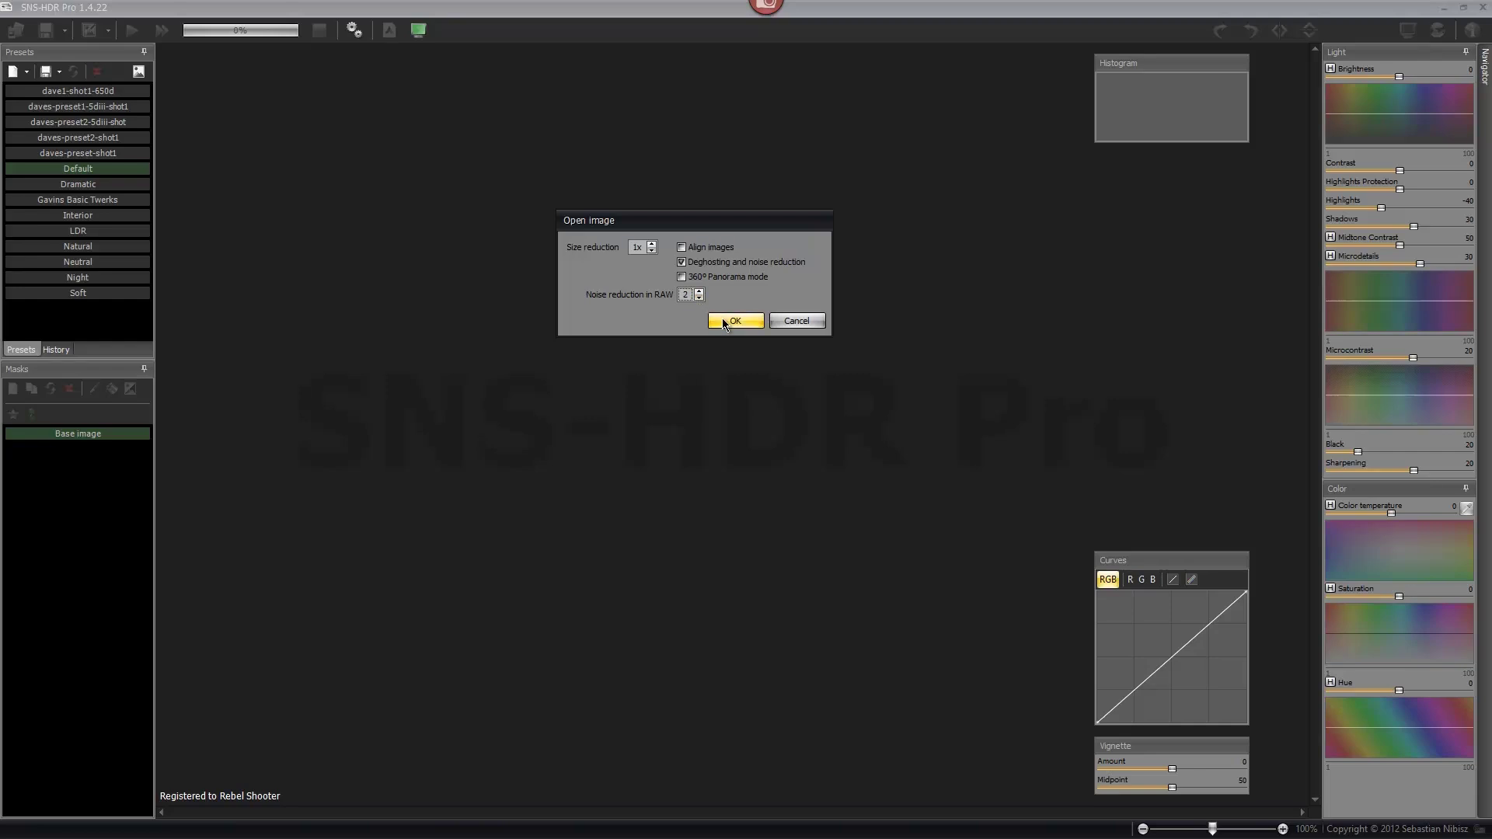
pyautogui.click(724, 322)
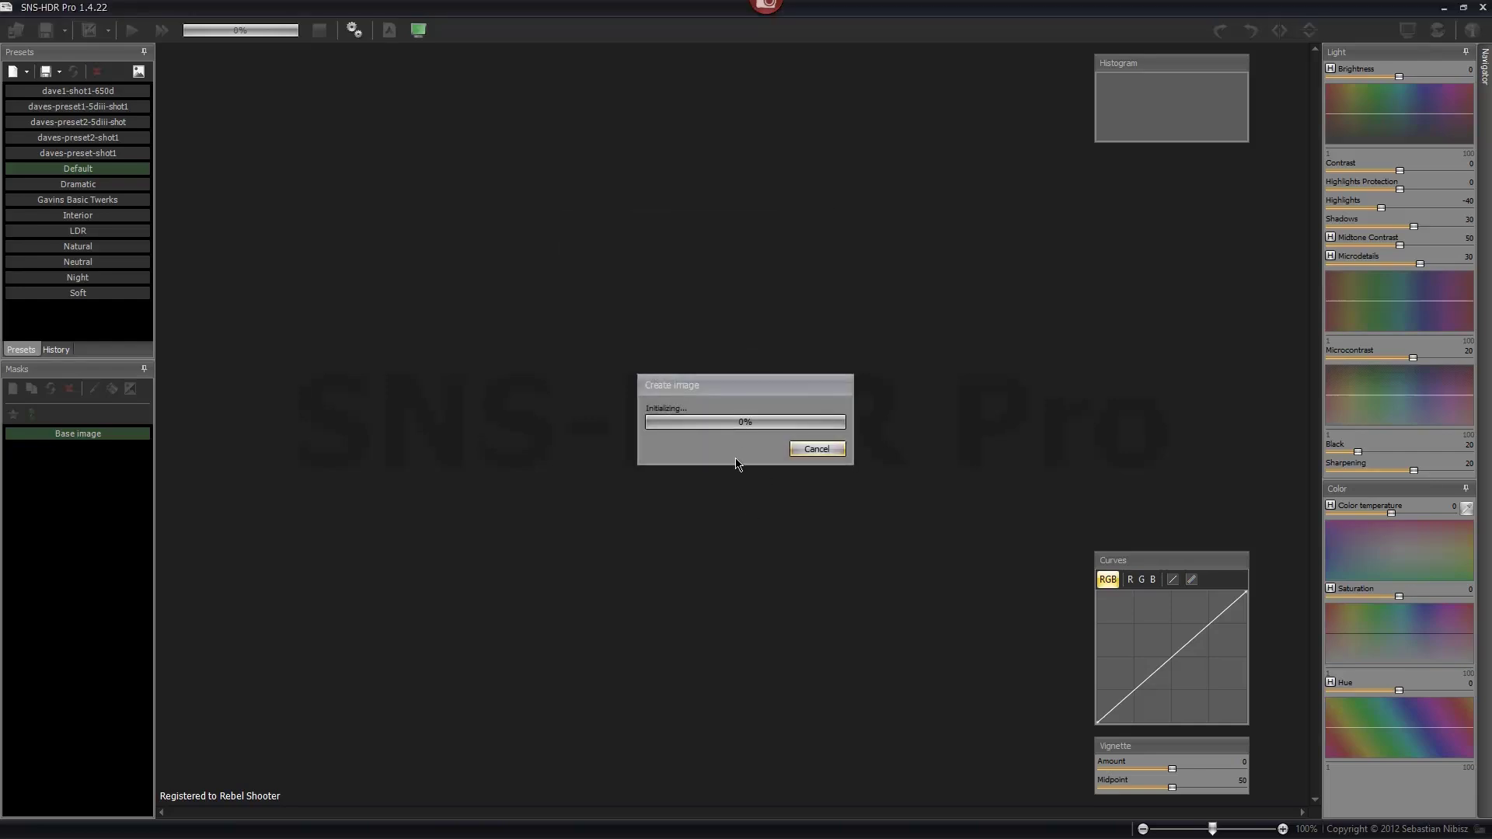
pyautogui.moveTo(724, 394); pyautogui.dragTo(726, 300)
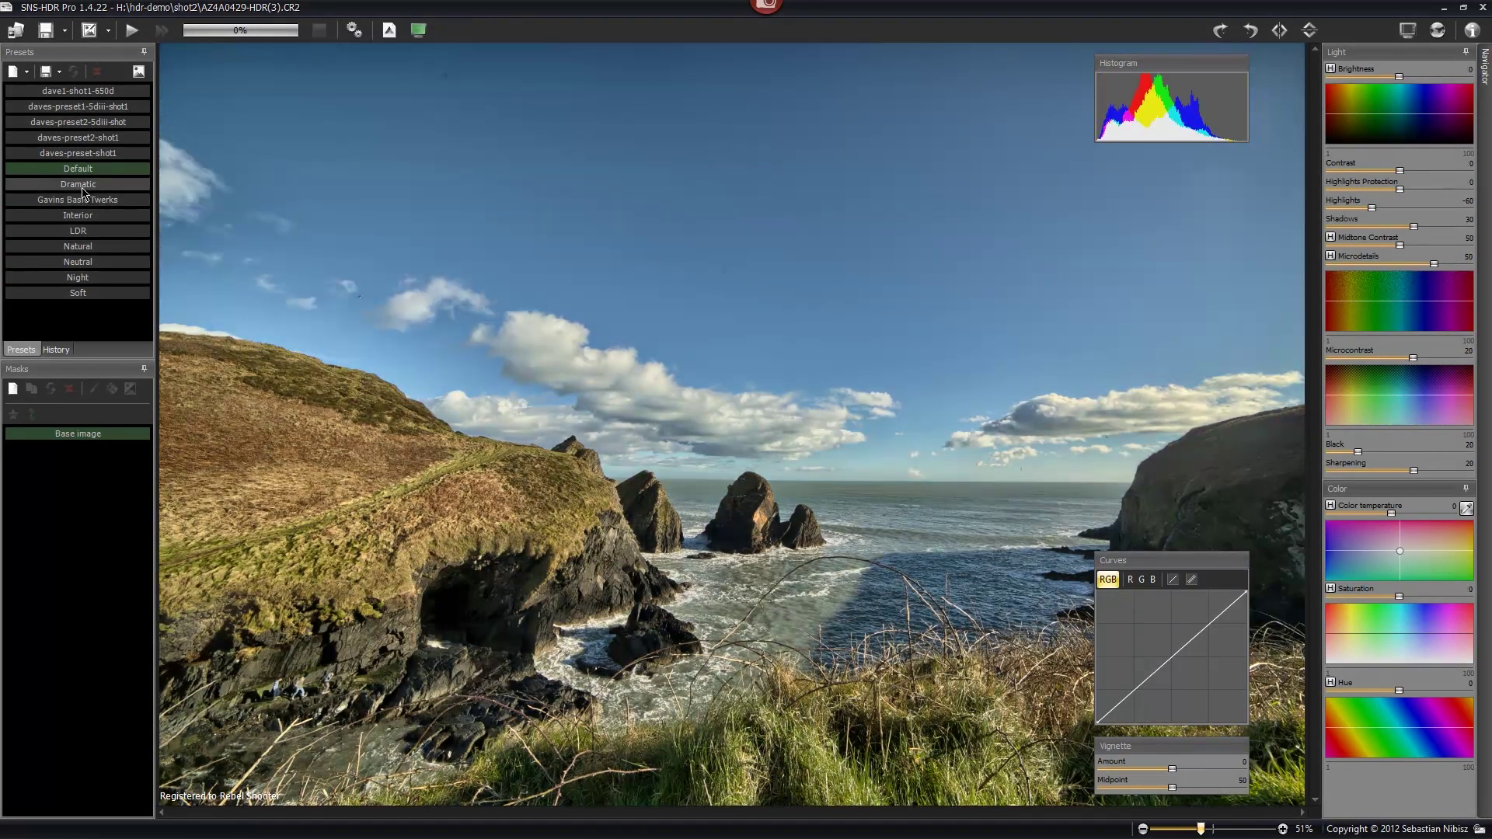
# Step: Compare the Dramatic, Gavins Basic Twerks, daves-preset-shot1, Natural and Neutral presets on the image, leaving Neutral applied
pyautogui.click(83, 188)
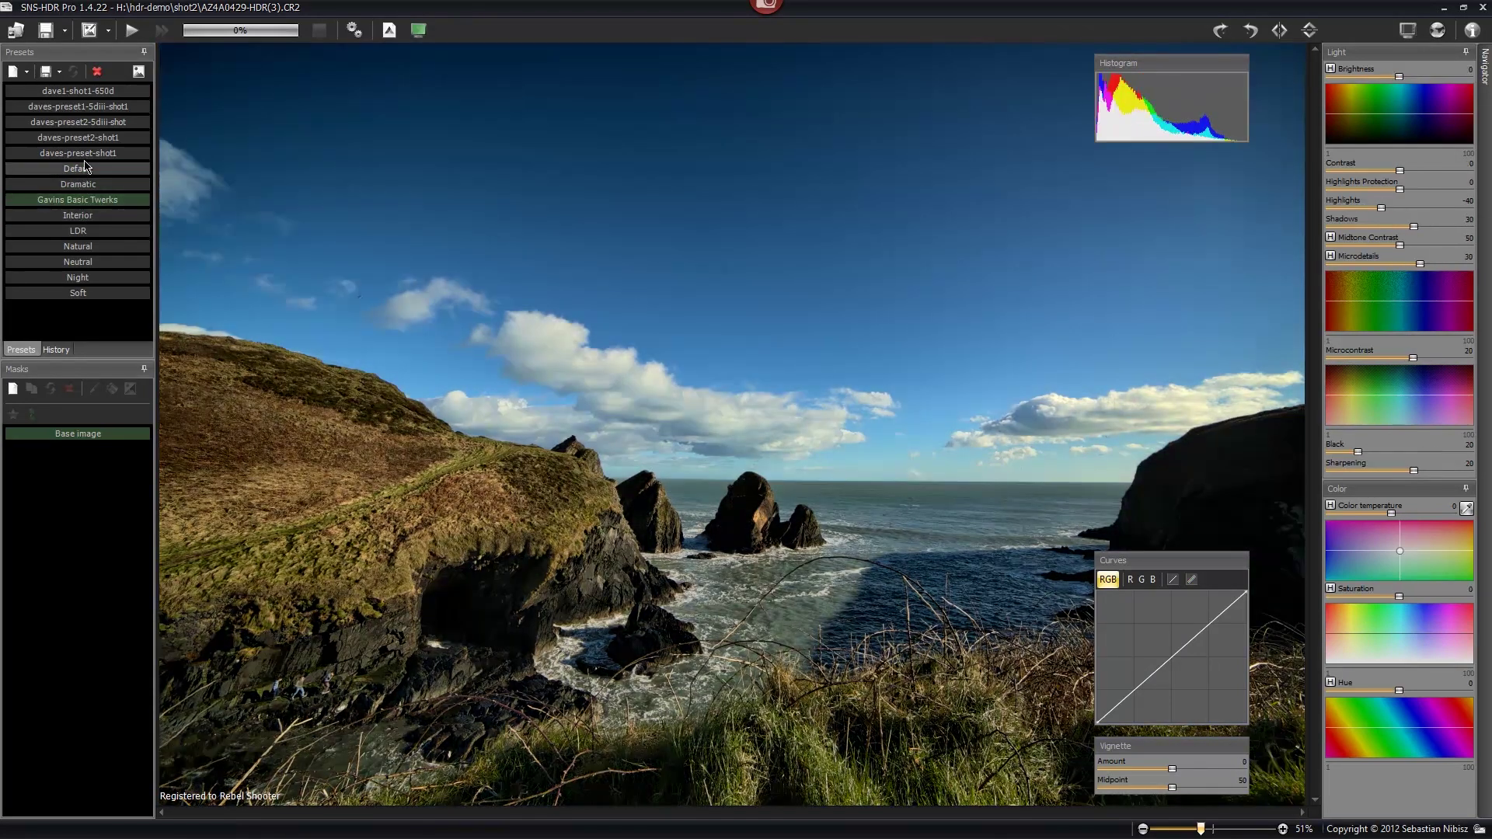
pyautogui.click(82, 153)
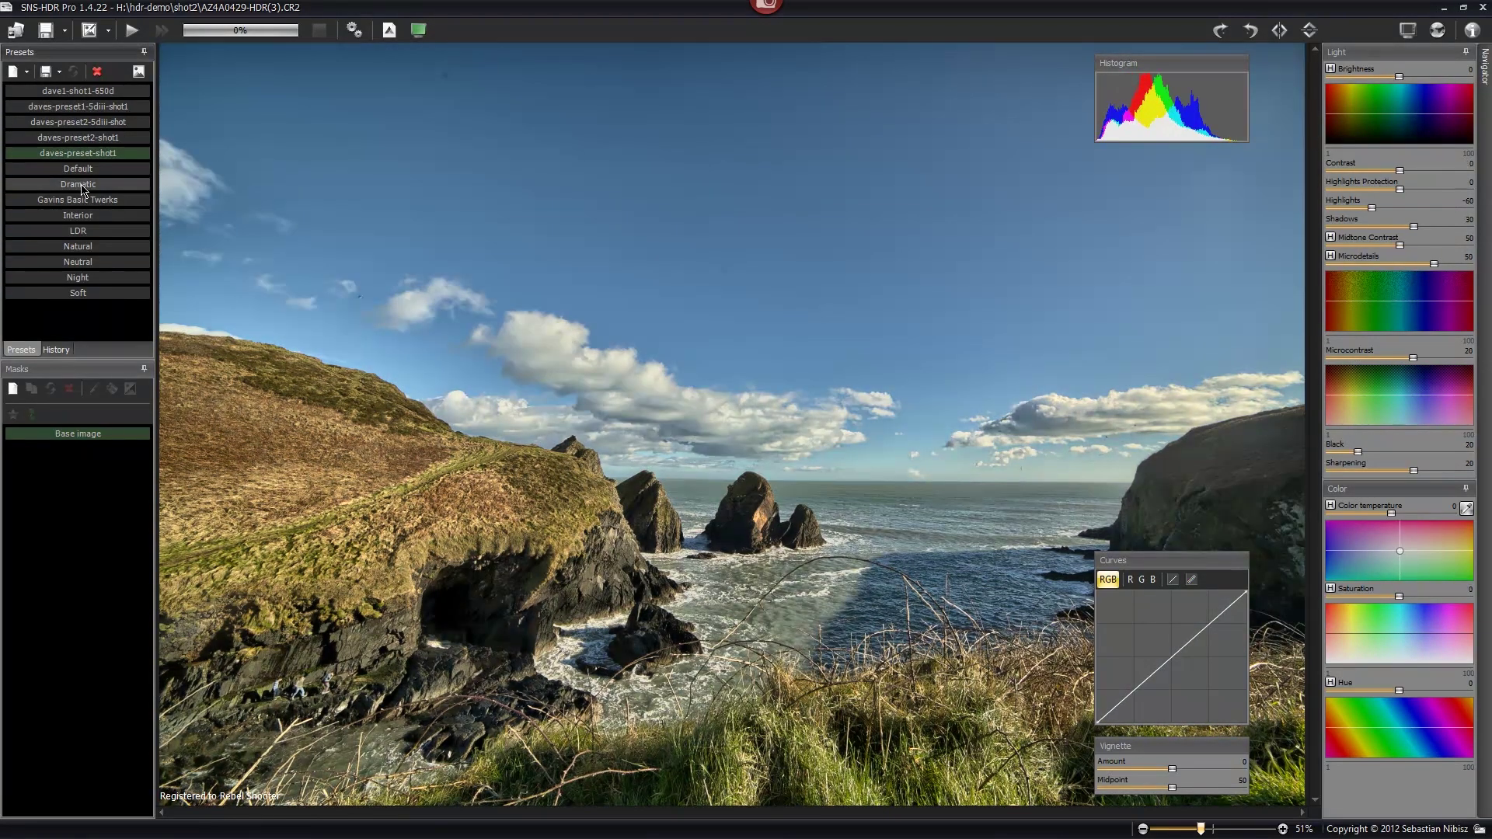
pyautogui.click(82, 187)
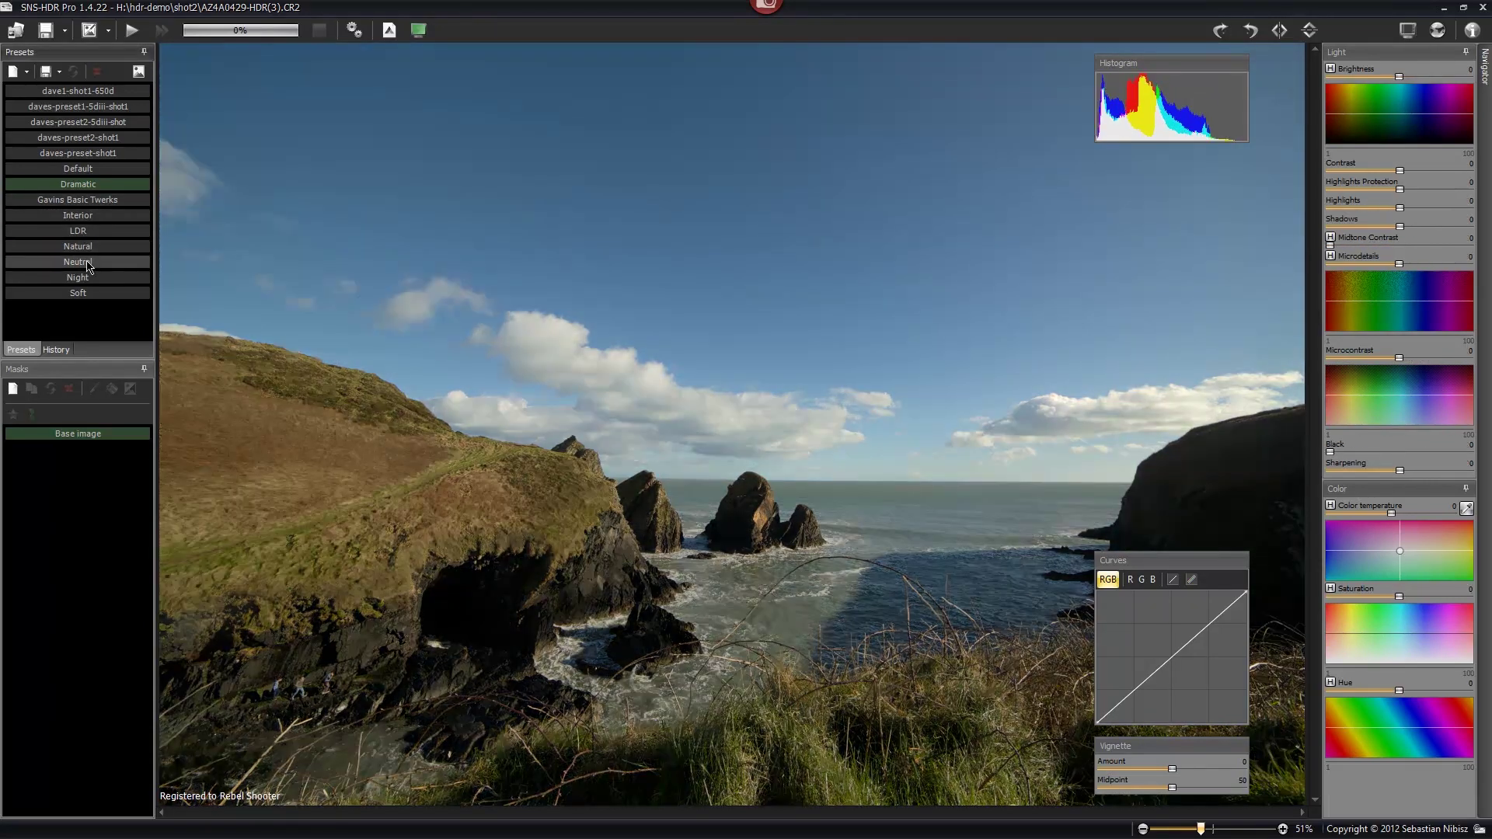
pyautogui.click(88, 264)
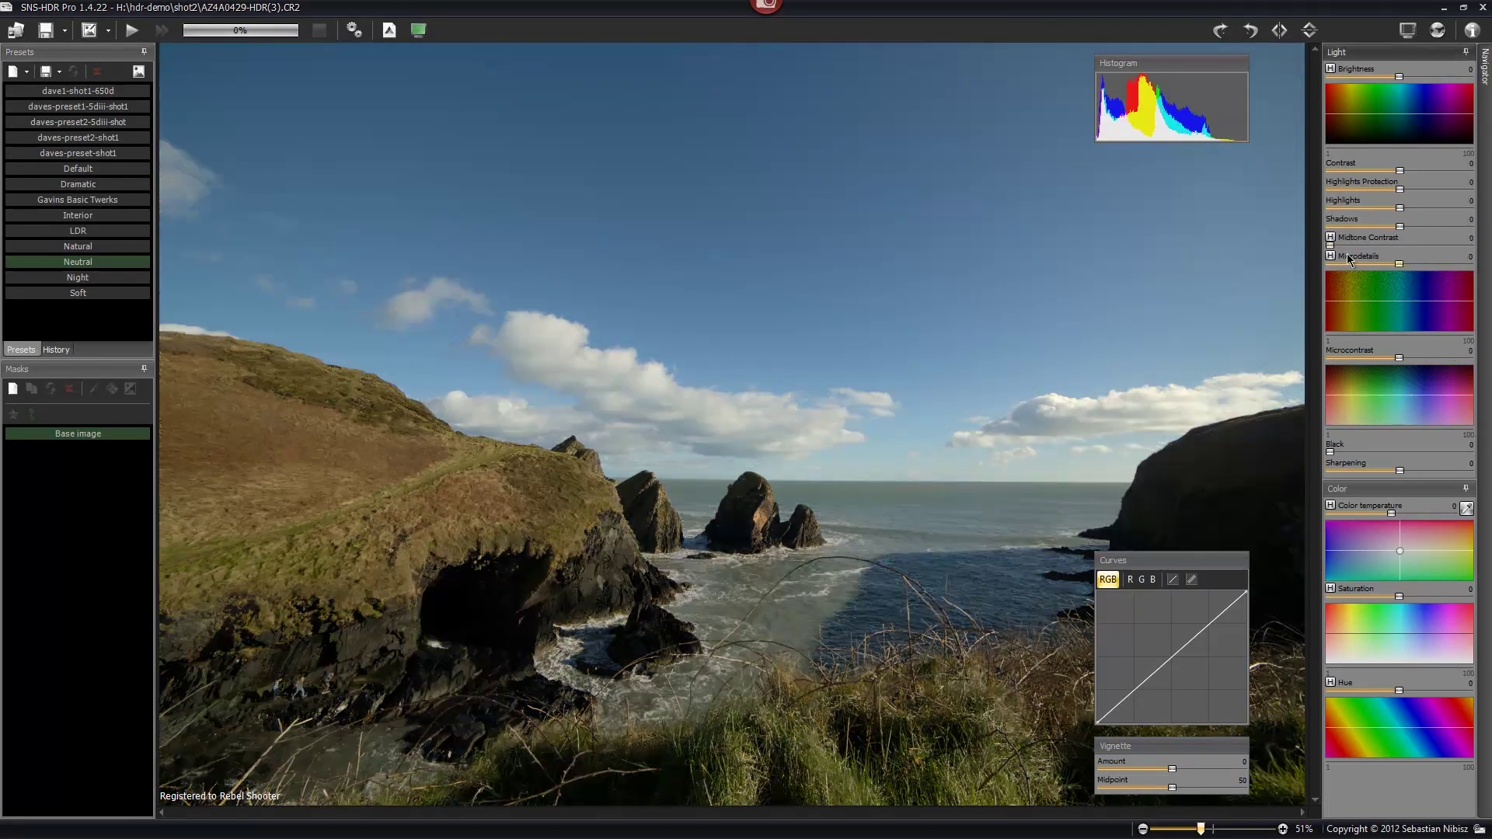
pyautogui.click(91, 249)
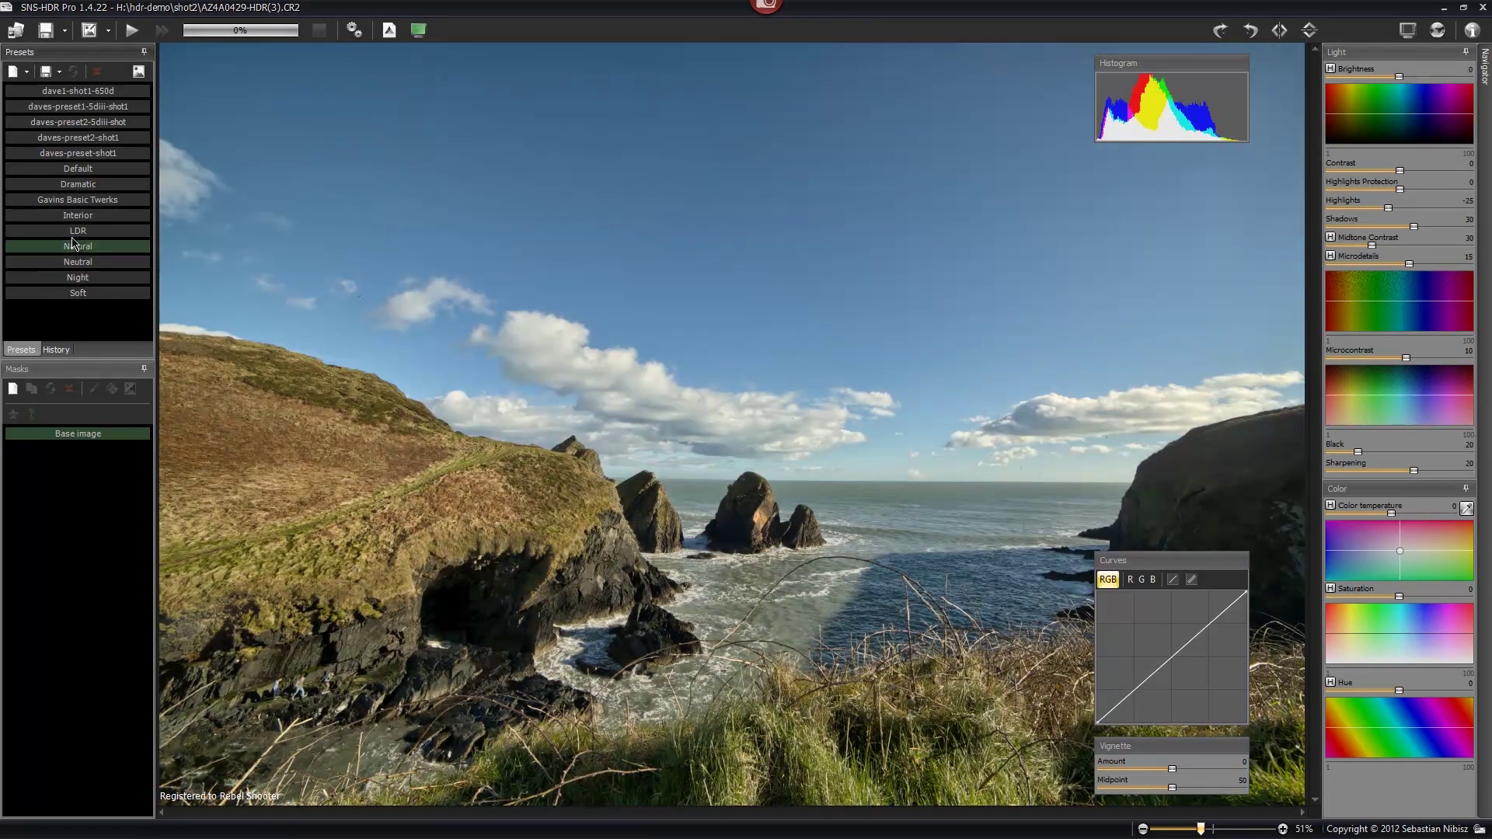
pyautogui.click(78, 231)
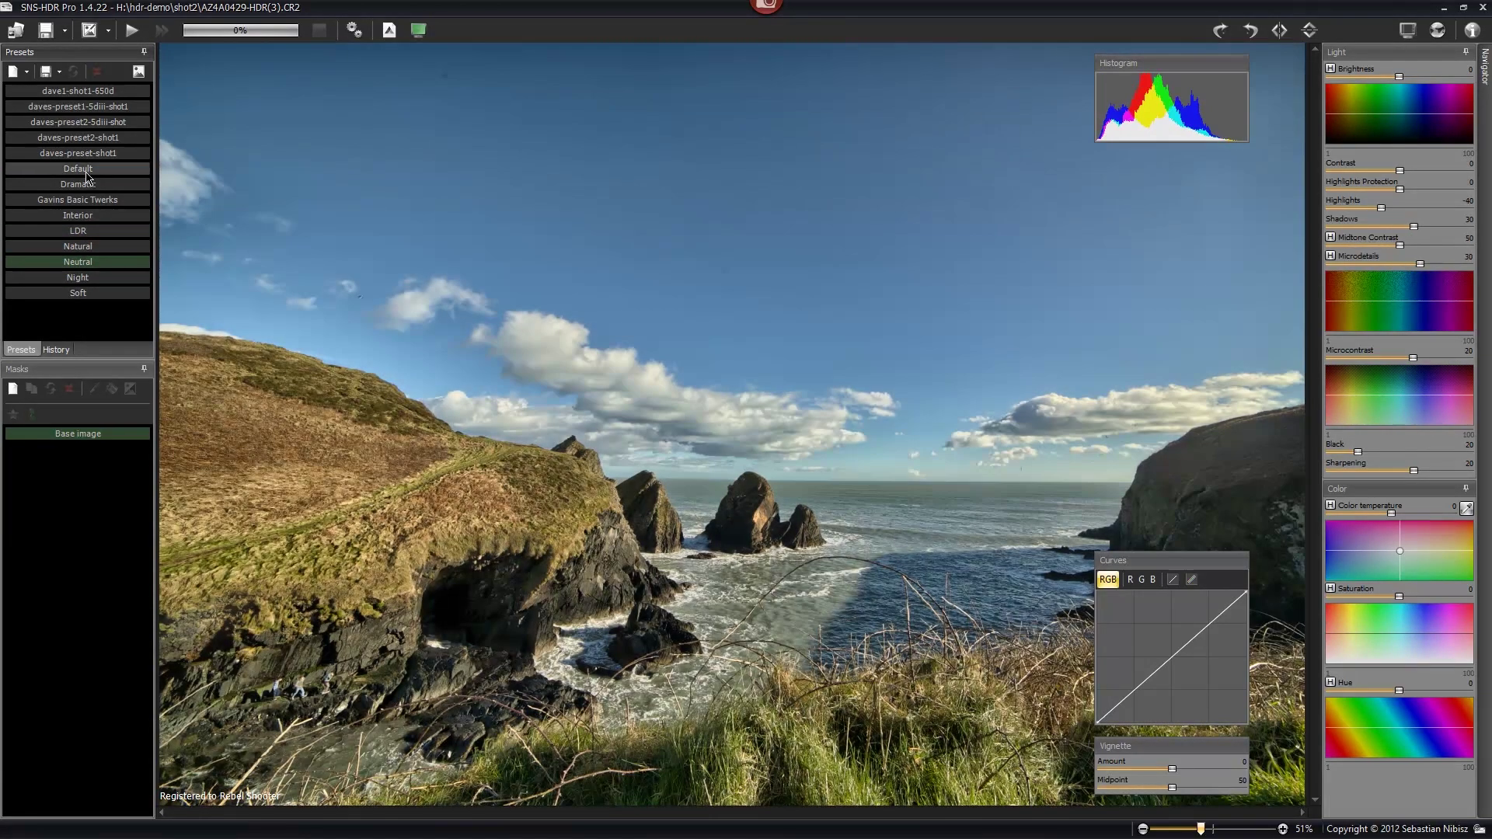
# Step: Compare the Default preset with Neutral on the image, leaving Neutral applied
pyautogui.click(78, 168)
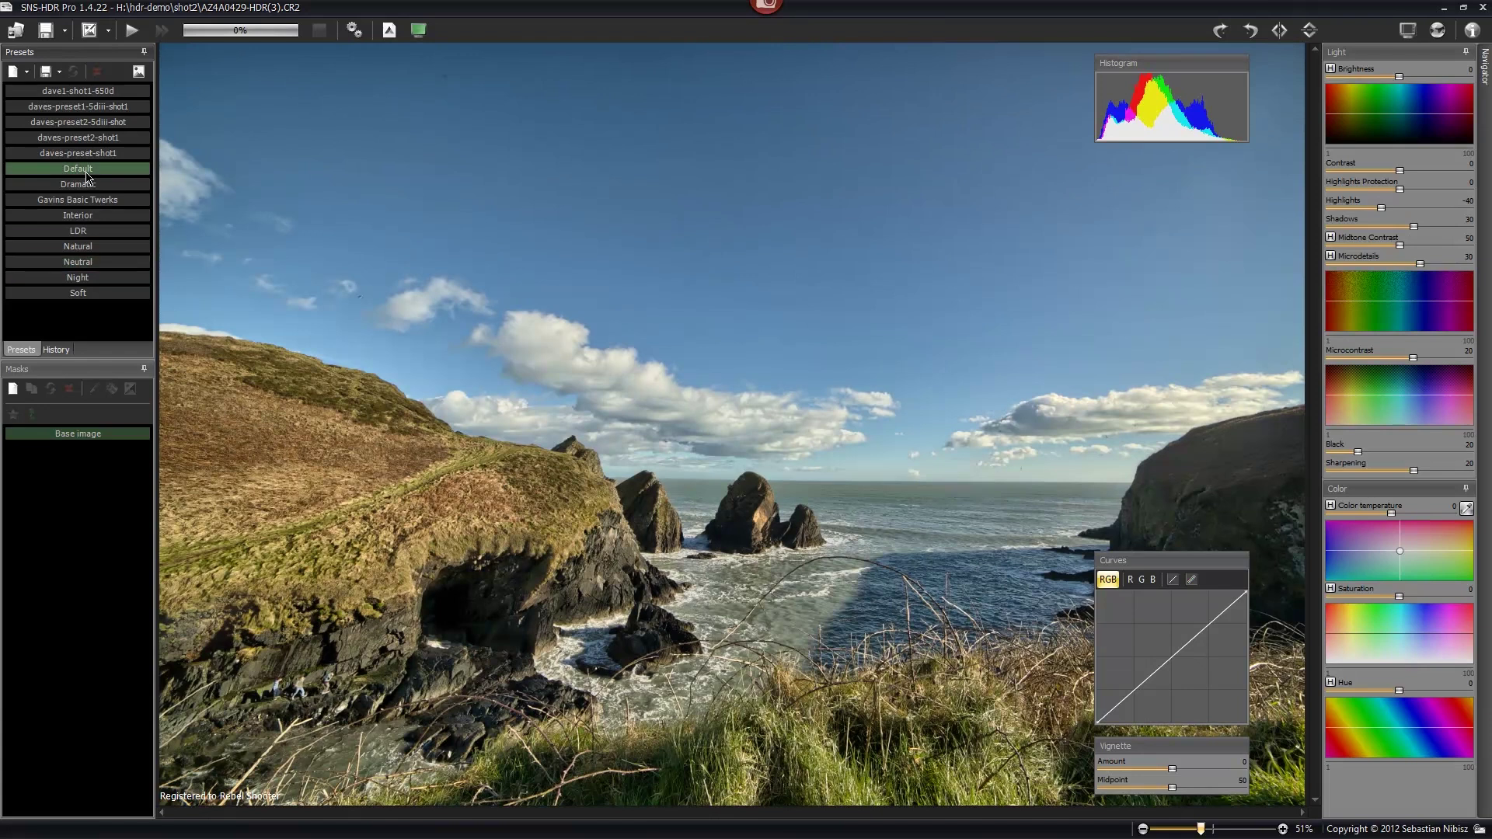
pyautogui.click(78, 262)
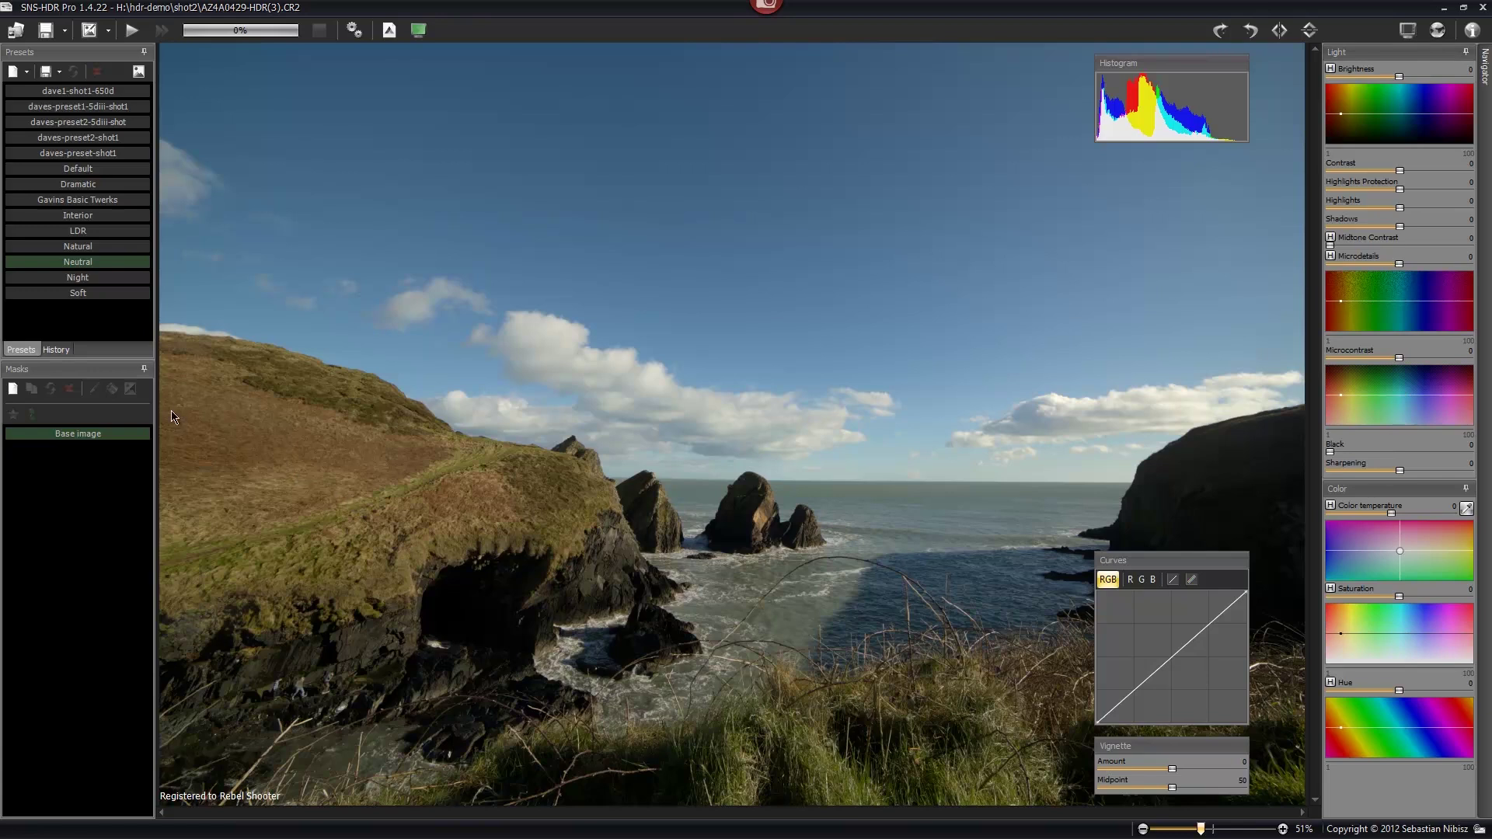
pyautogui.click(9, 166)
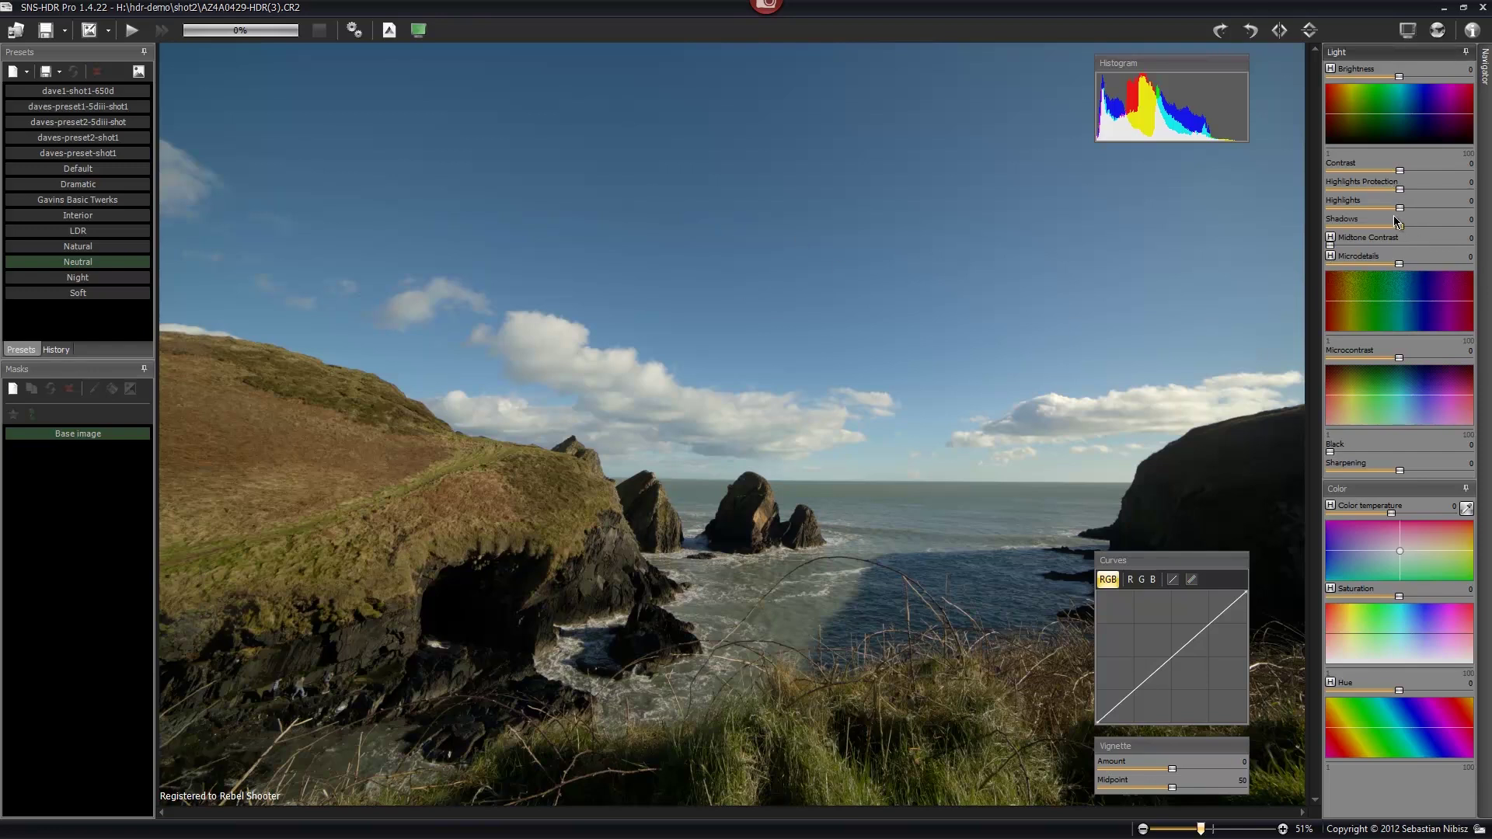
# Step: Set Highlights to -45, Shadows to 20, Black to 21, Sharpening to 10 and raise Saturation slightly
pyautogui.moveTo(1400, 208)
pyautogui.mouseDown()
pyautogui.moveTo(1346, 212)
pyautogui.moveTo(1408, 226)
pyautogui.mouseUp()
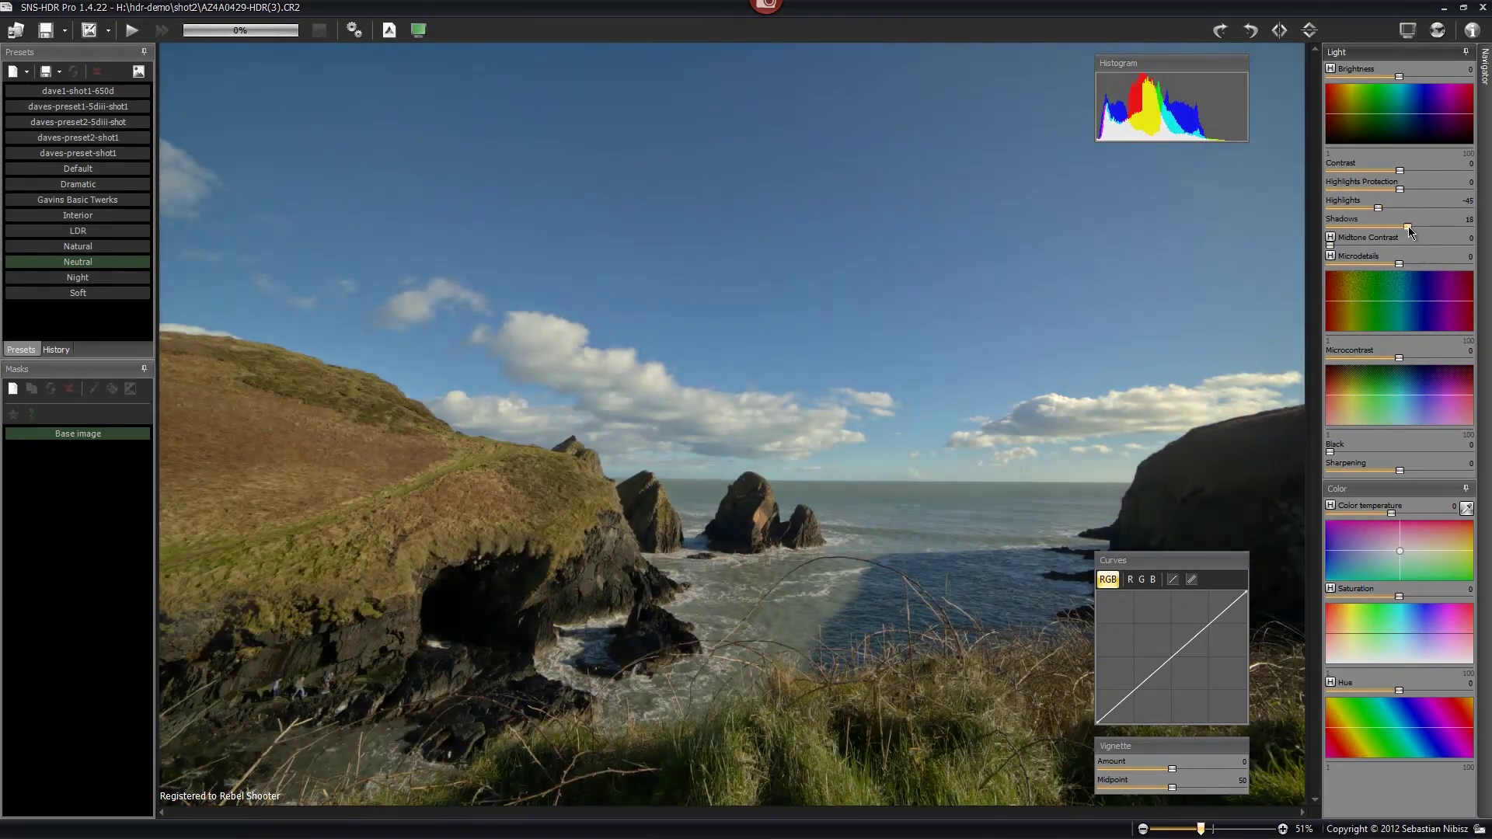
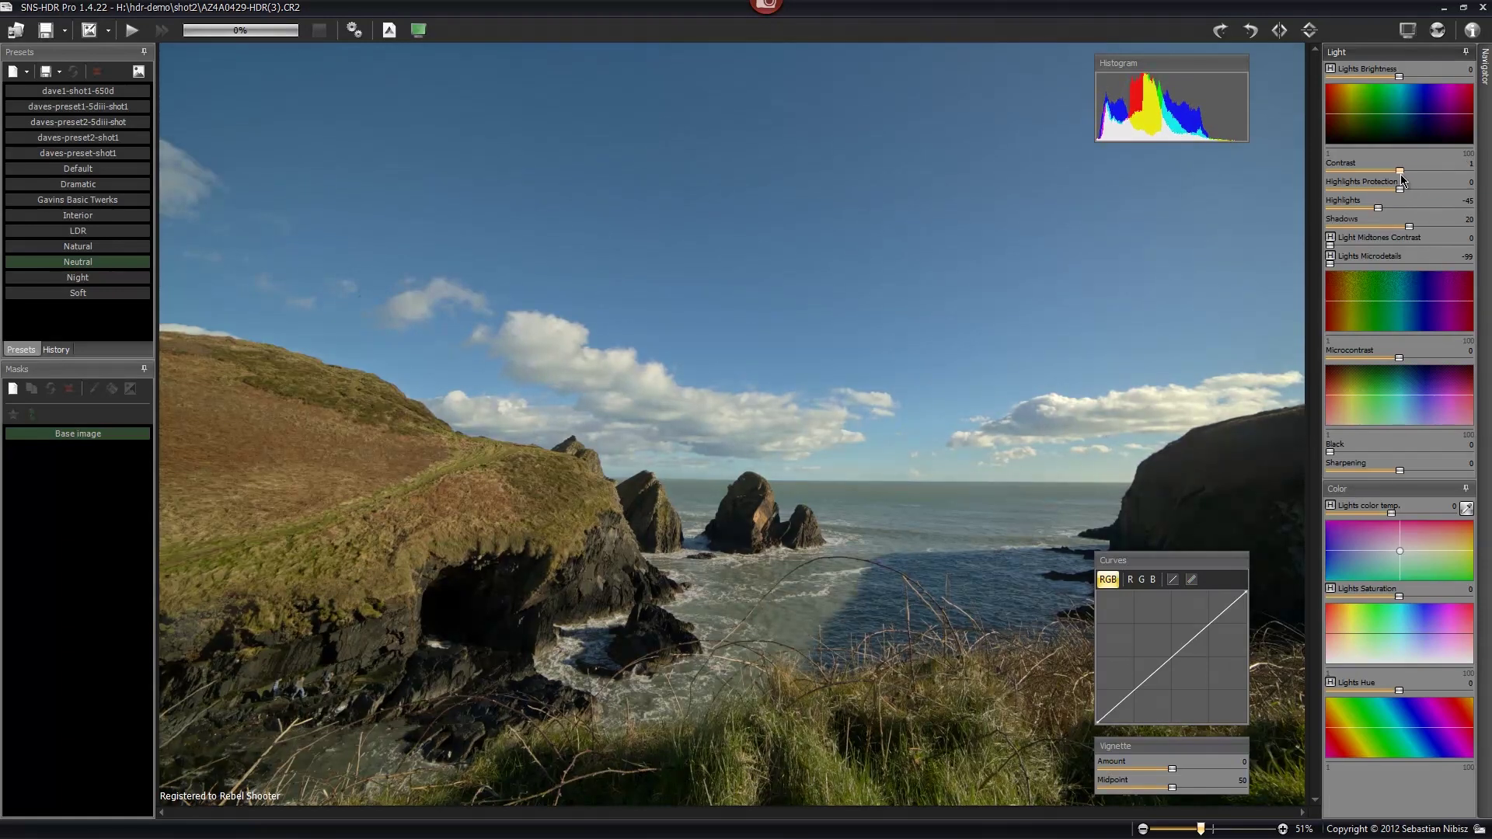
pyautogui.moveTo(1403, 180); pyautogui.dragTo(1402, 180)
pyautogui.moveTo(1331, 452); pyautogui.dragTo(1359, 451)
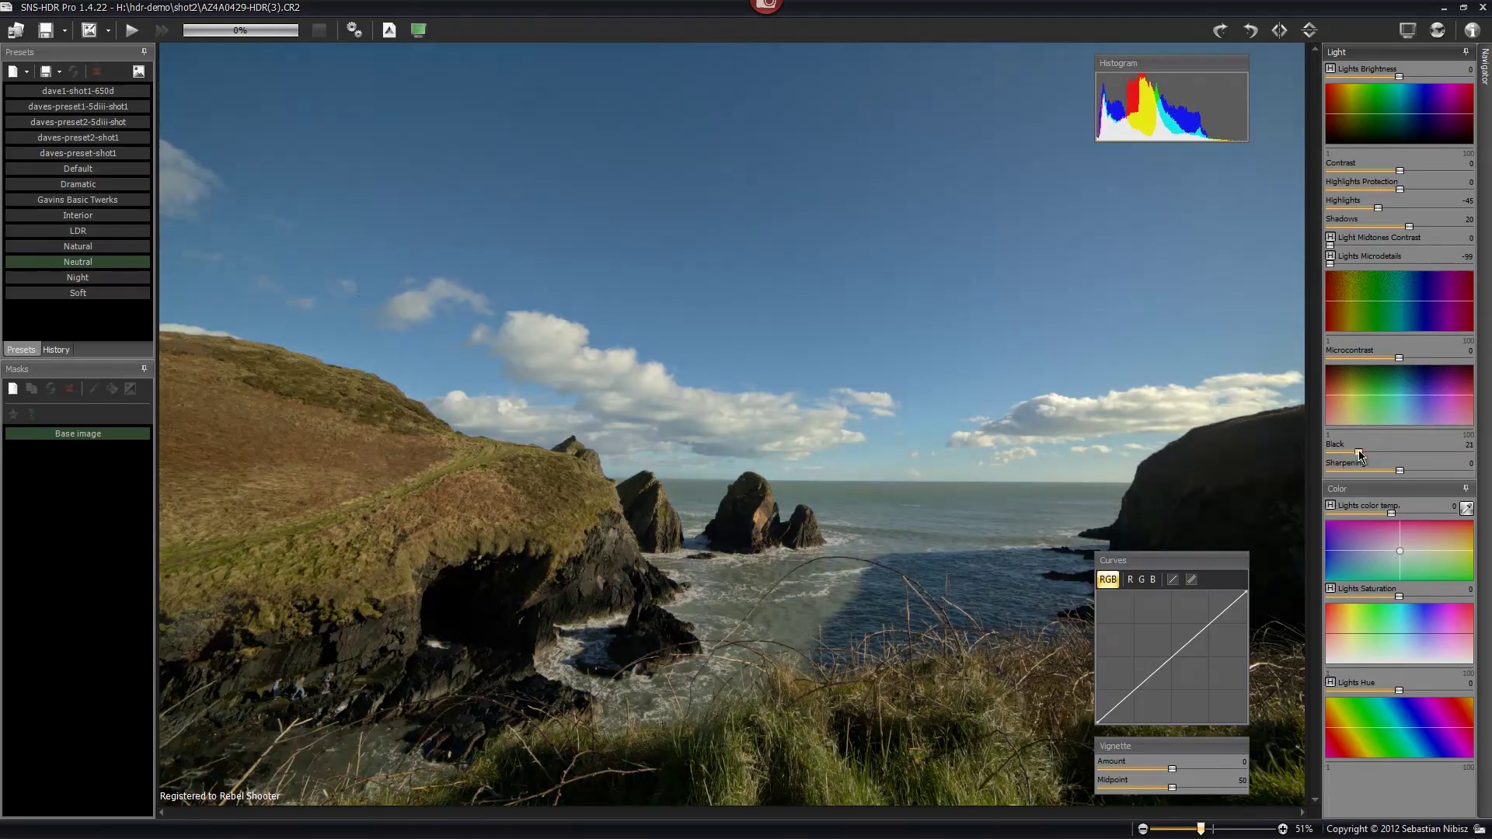
pyautogui.moveTo(1400, 470)
pyautogui.mouseDown()
pyautogui.moveTo(1440, 472)
pyautogui.moveTo(1407, 471)
pyautogui.mouseUp()
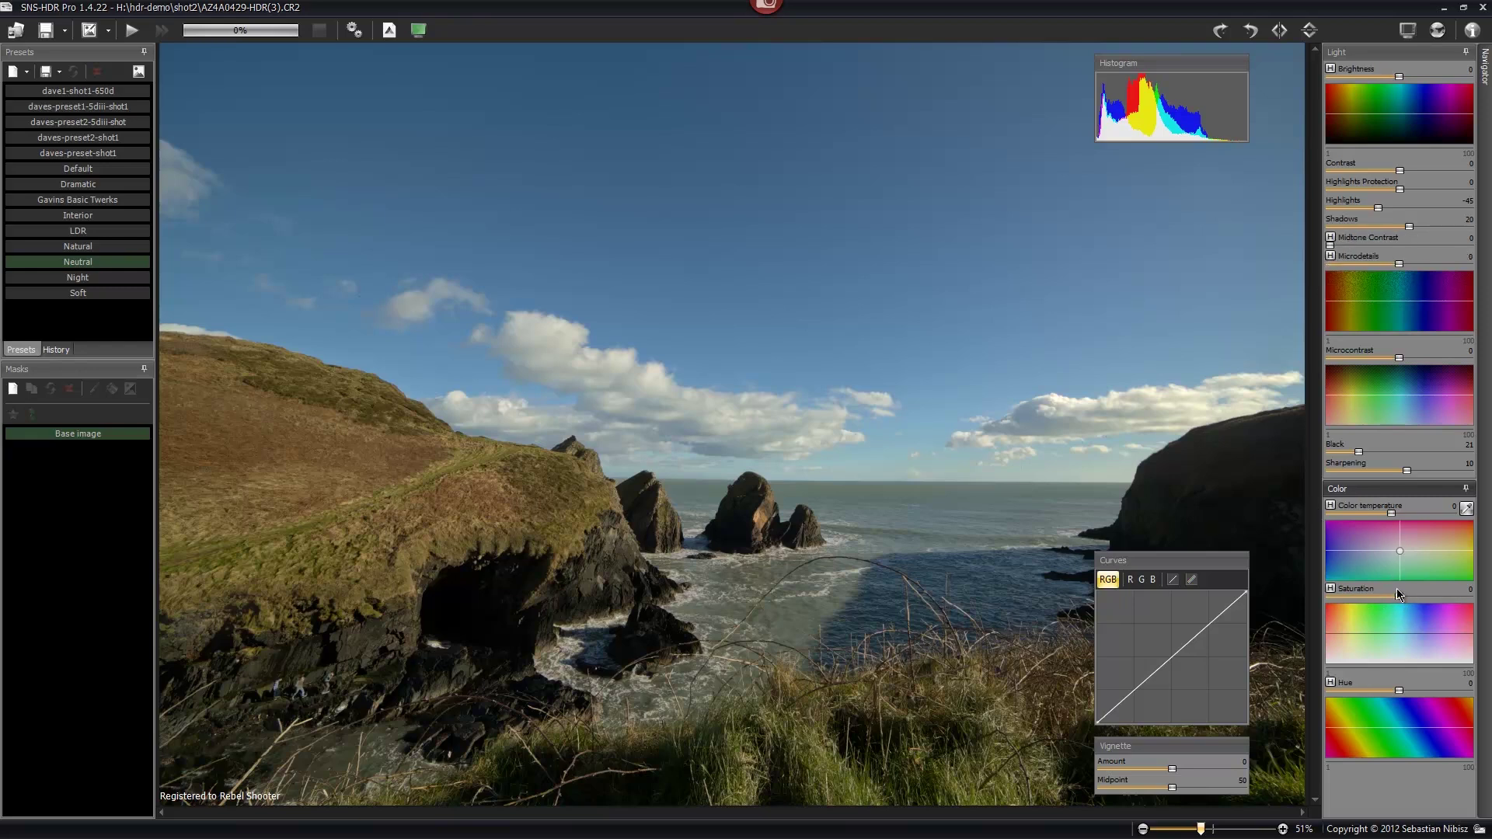
pyautogui.moveTo(1397, 594)
pyautogui.mouseDown()
pyautogui.moveTo(1453, 596)
pyautogui.moveTo(1407, 599)
pyautogui.mouseUp()
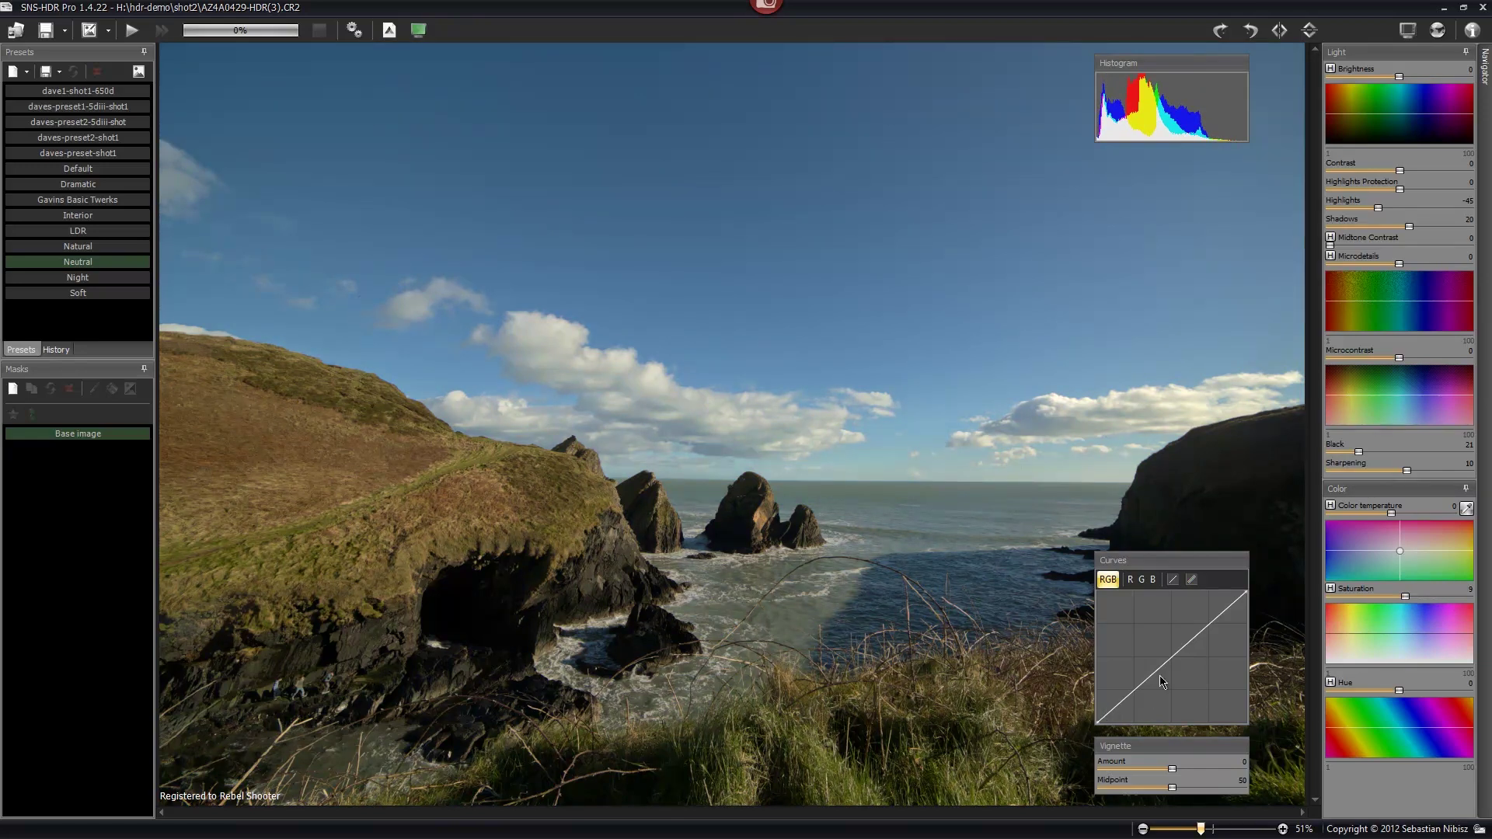
# Step: Add one highlight point and one shadow point to the RGB curve and pull both slightly down
pyautogui.click(1198, 632)
pyautogui.click(1141, 680)
pyautogui.moveTo(1142, 685); pyautogui.dragTo(1145, 689)
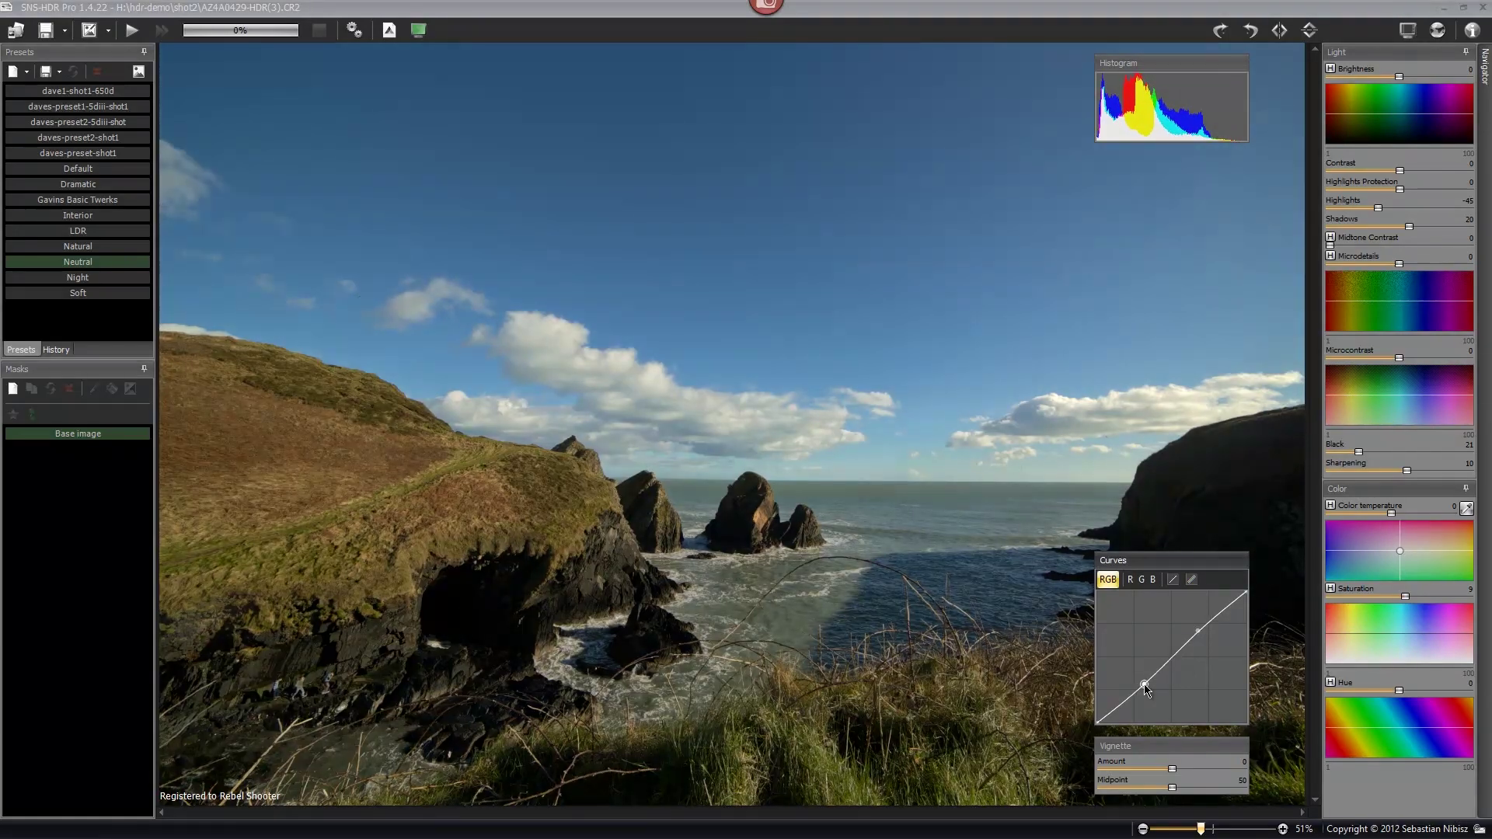
pyautogui.moveTo(1199, 633); pyautogui.dragTo(1198, 636)
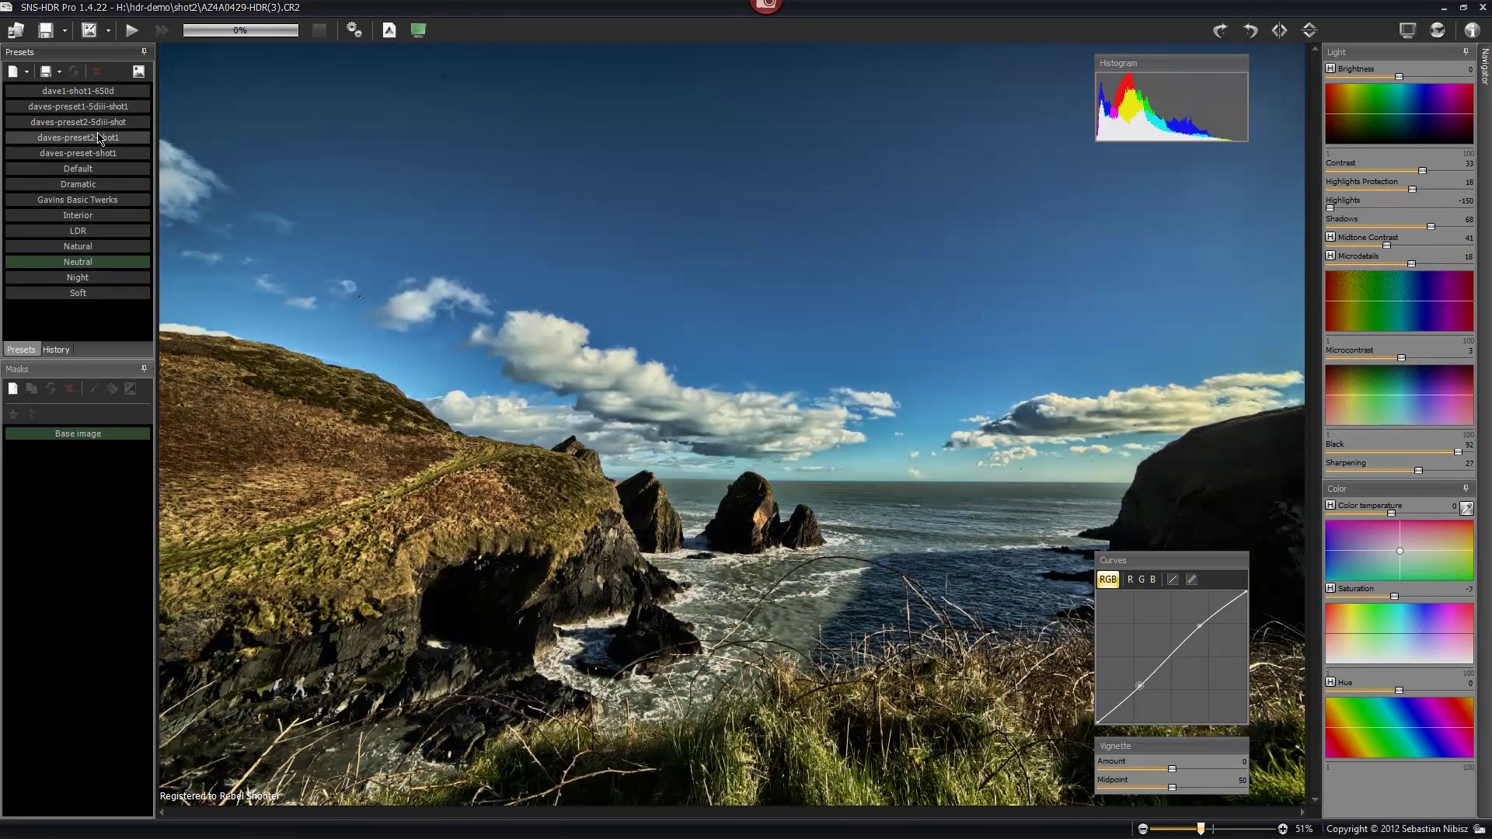
# Step: Apply the daves-preset2-shot1 preset and save its settings as a new preset named demo-preset
pyautogui.click(99, 138)
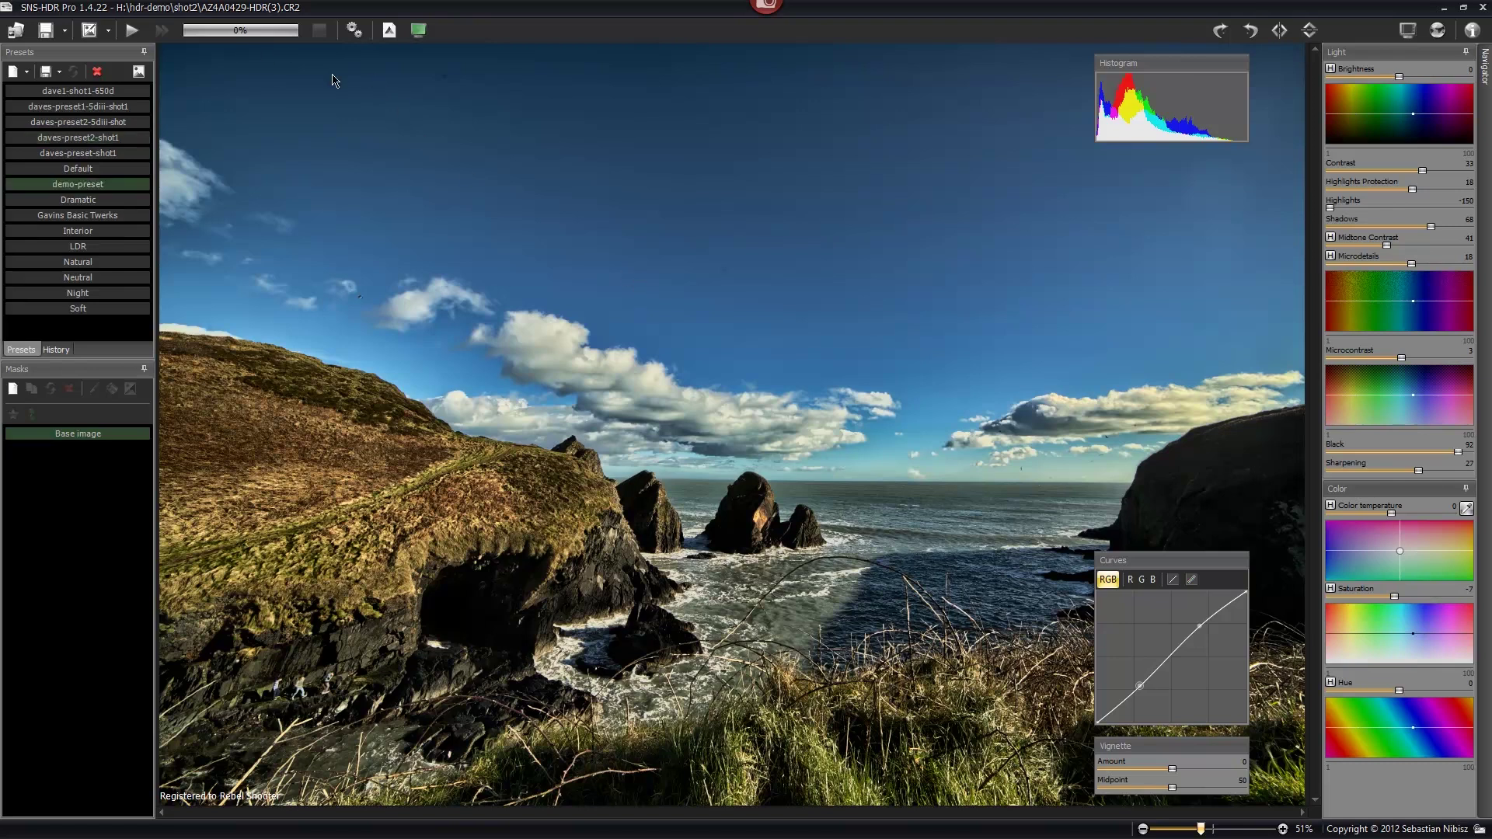
# Step: Open batch processing and set the source directory to H:\hdr-demo\shot2, keeping RAW as the source image format
pyautogui.click(357, 35)
pyautogui.click(352, 31)
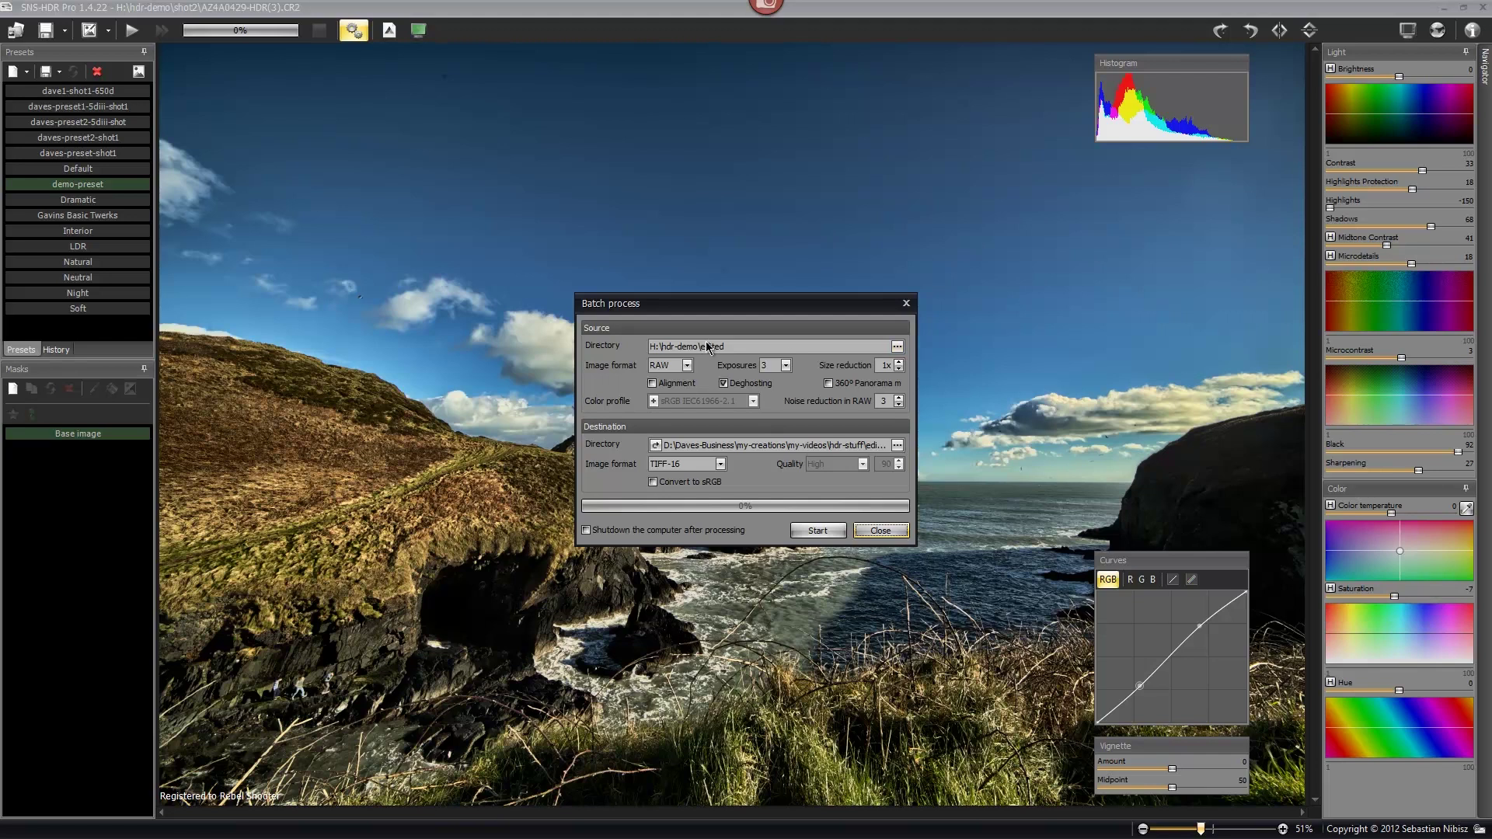
pyautogui.click(897, 347)
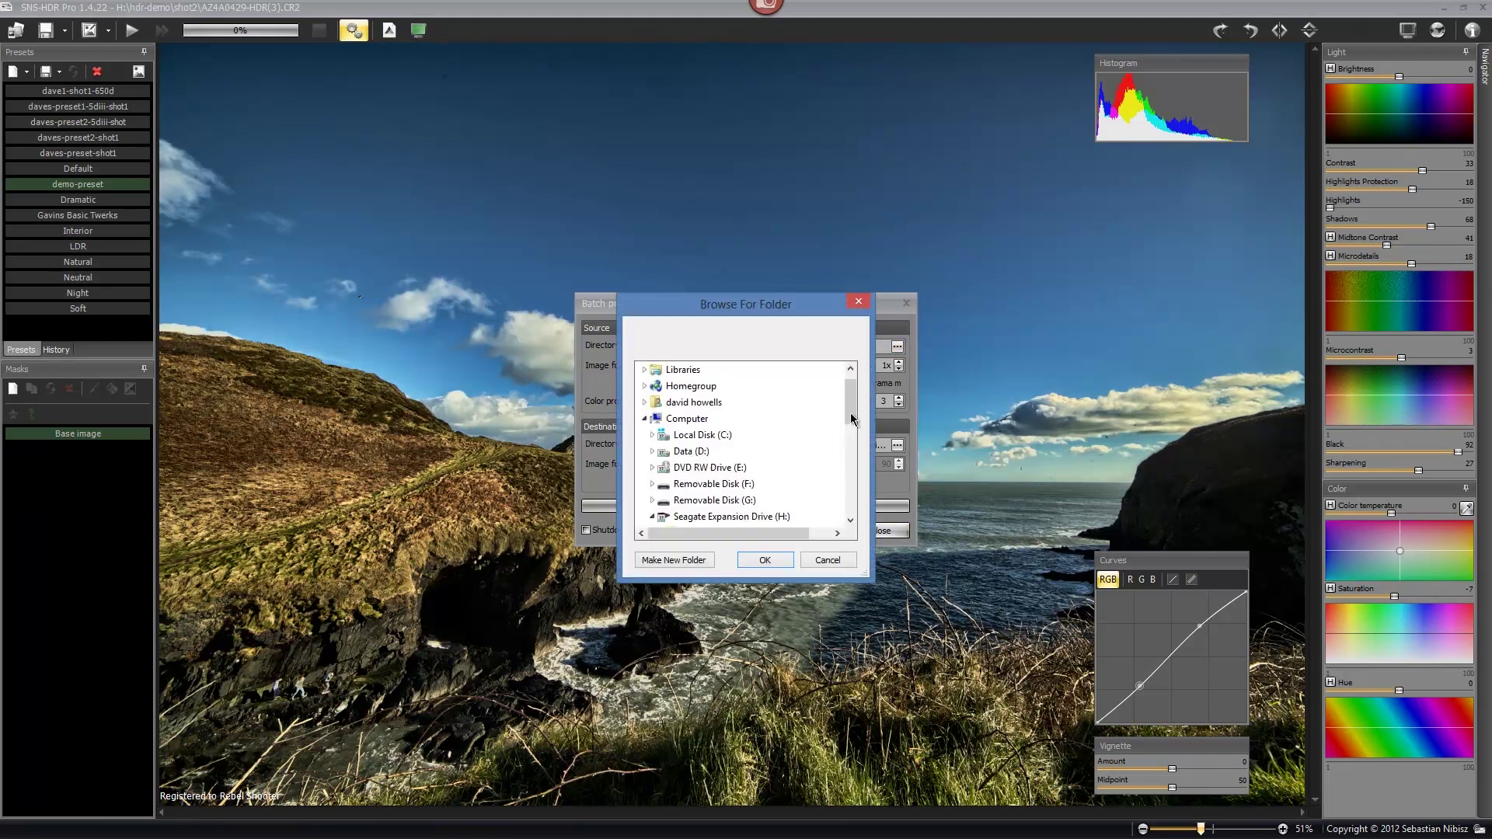
pyautogui.moveTo(849, 415); pyautogui.dragTo(850, 459)
pyautogui.click(699, 450)
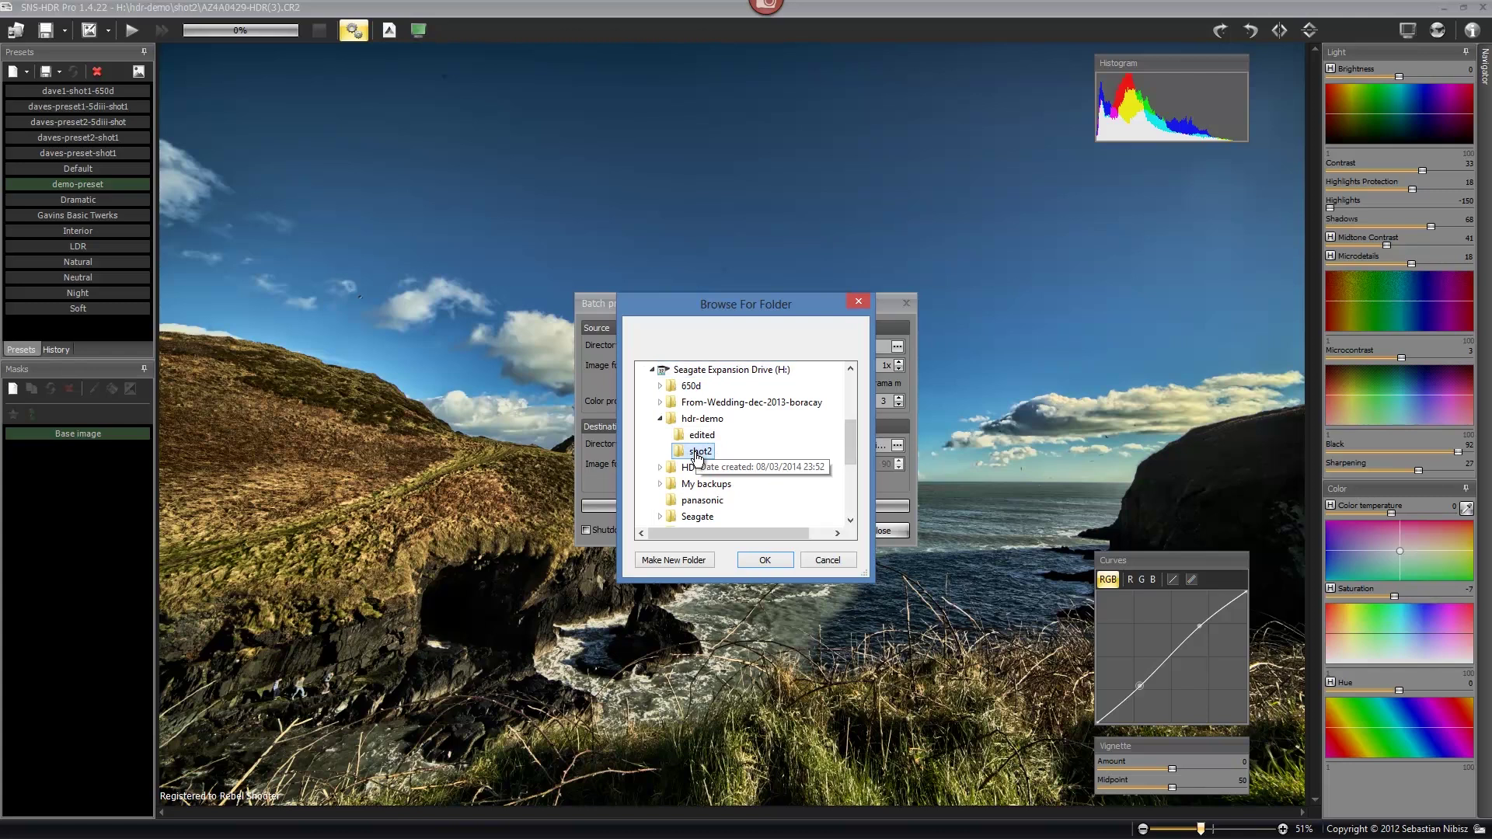
pyautogui.click(755, 559)
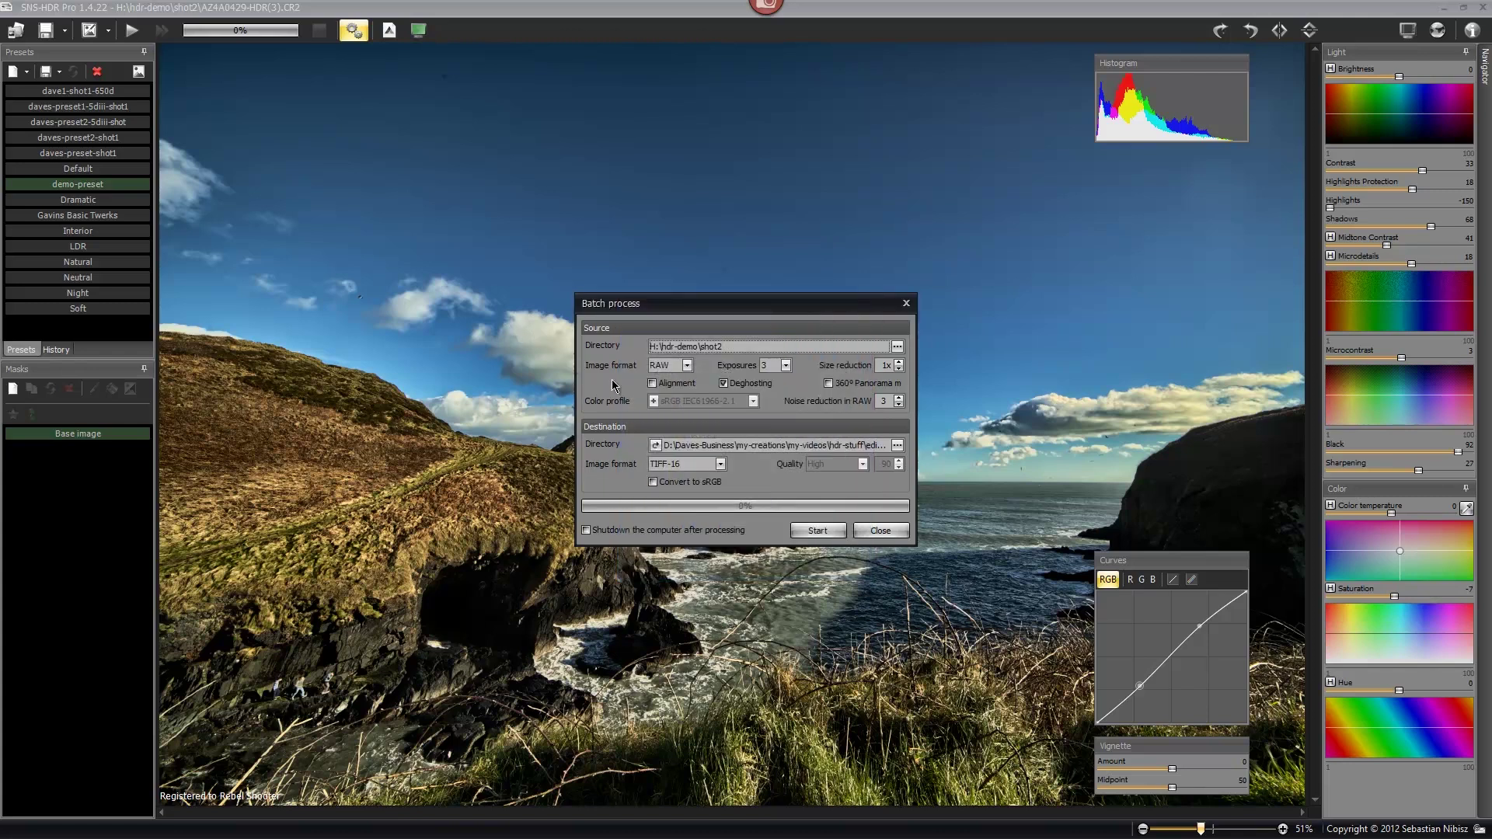
pyautogui.click(687, 366)
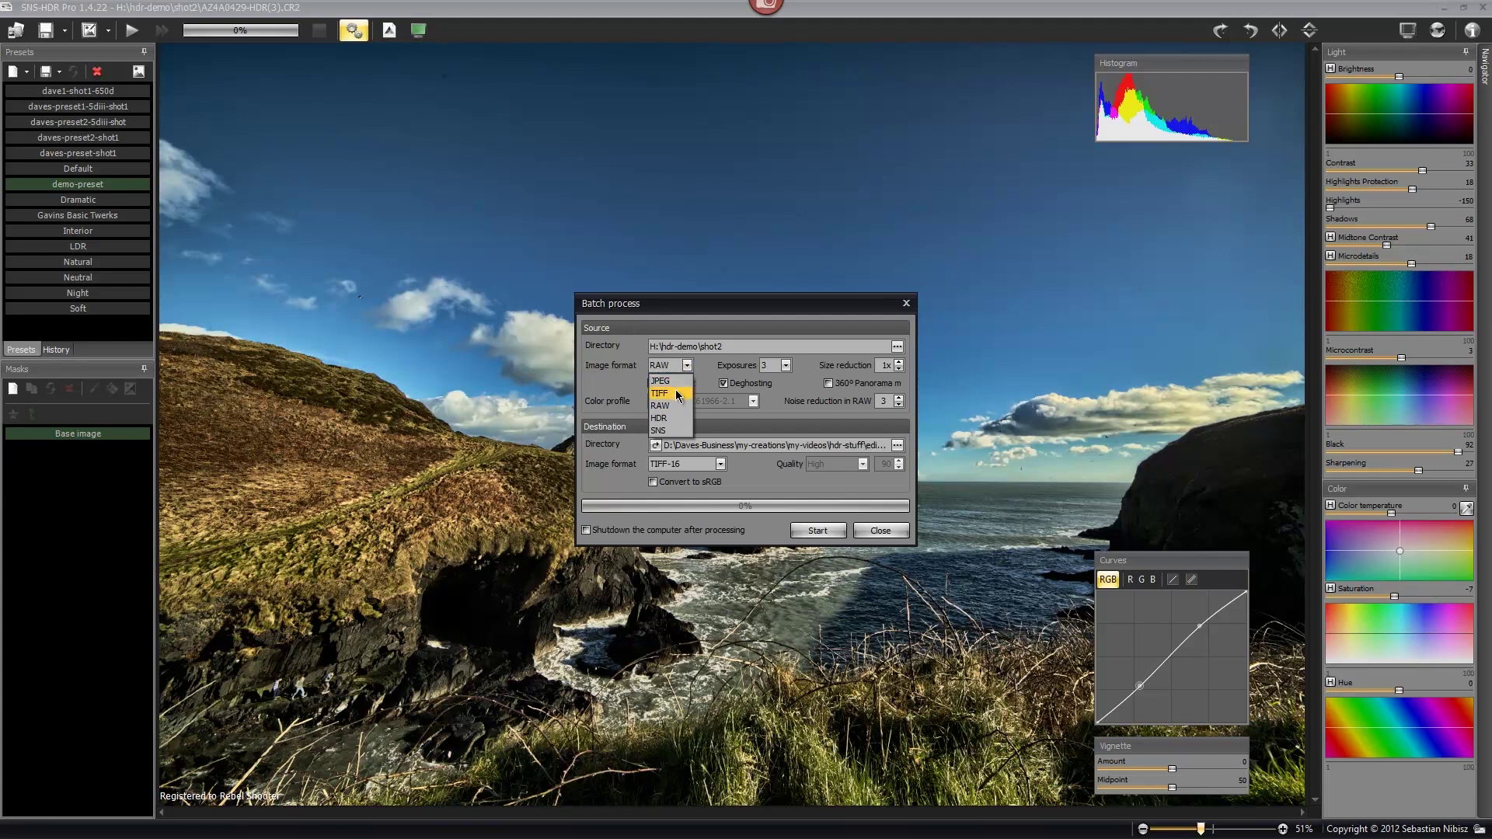
pyautogui.click(687, 367)
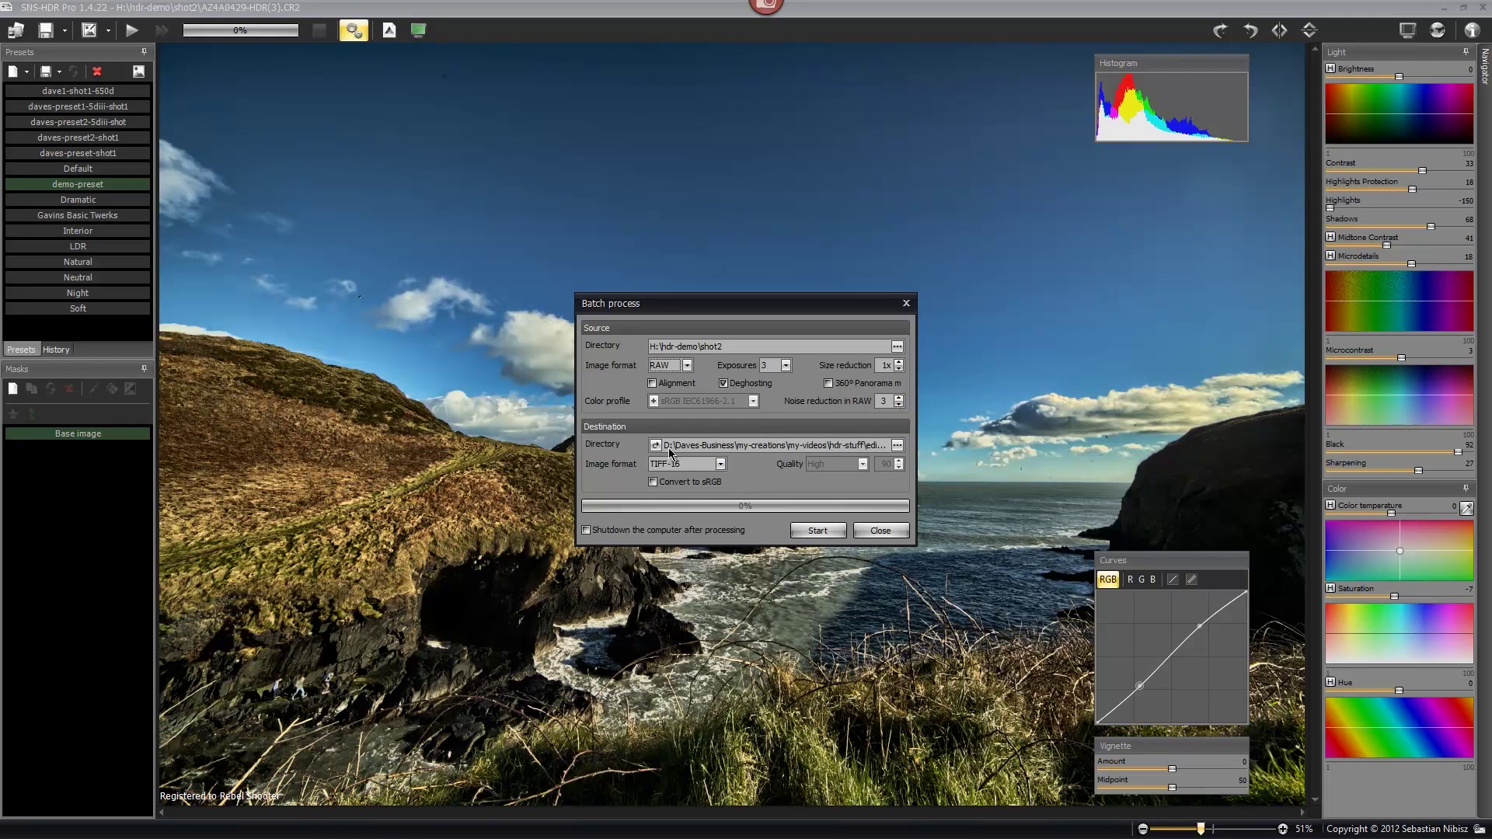
# Step: Create a new-edit folder inside H:\hdr-demo and set it as the batch destination directory
pyautogui.click(897, 445)
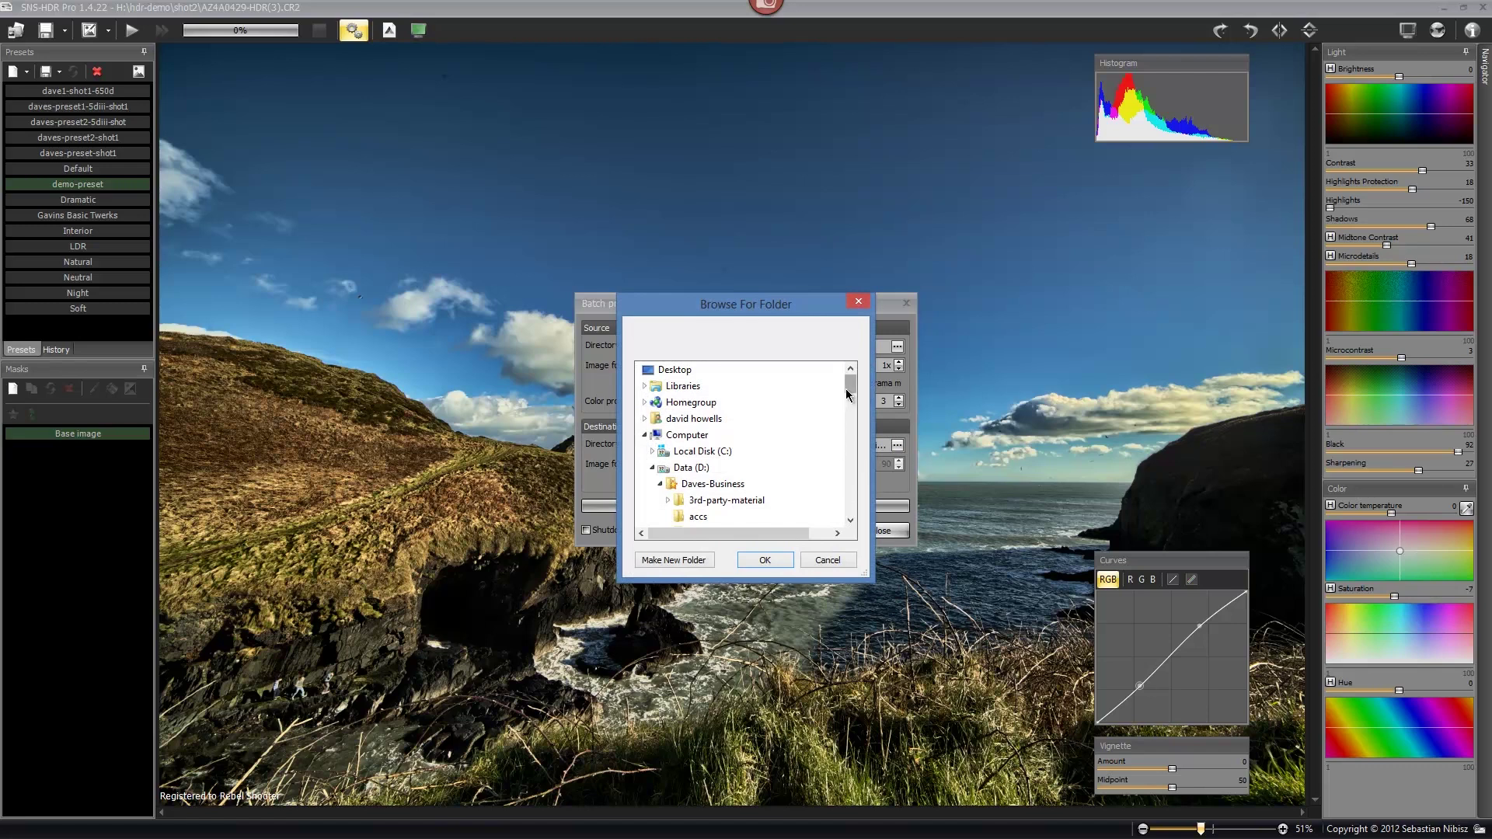
pyautogui.hotkey('alt', 'm')
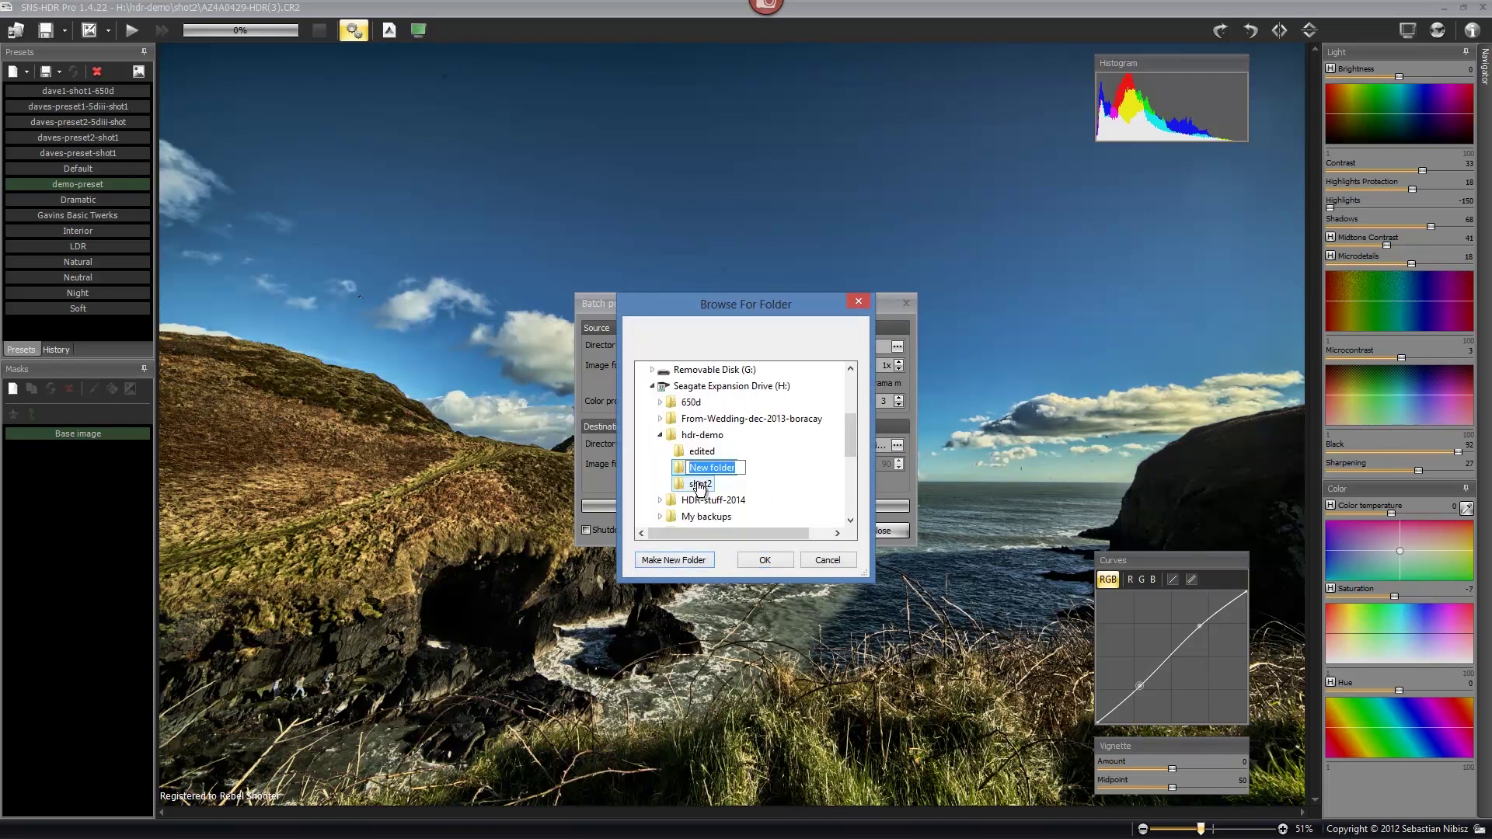
pyautogui.write('new-edit')
pyautogui.press('Return')
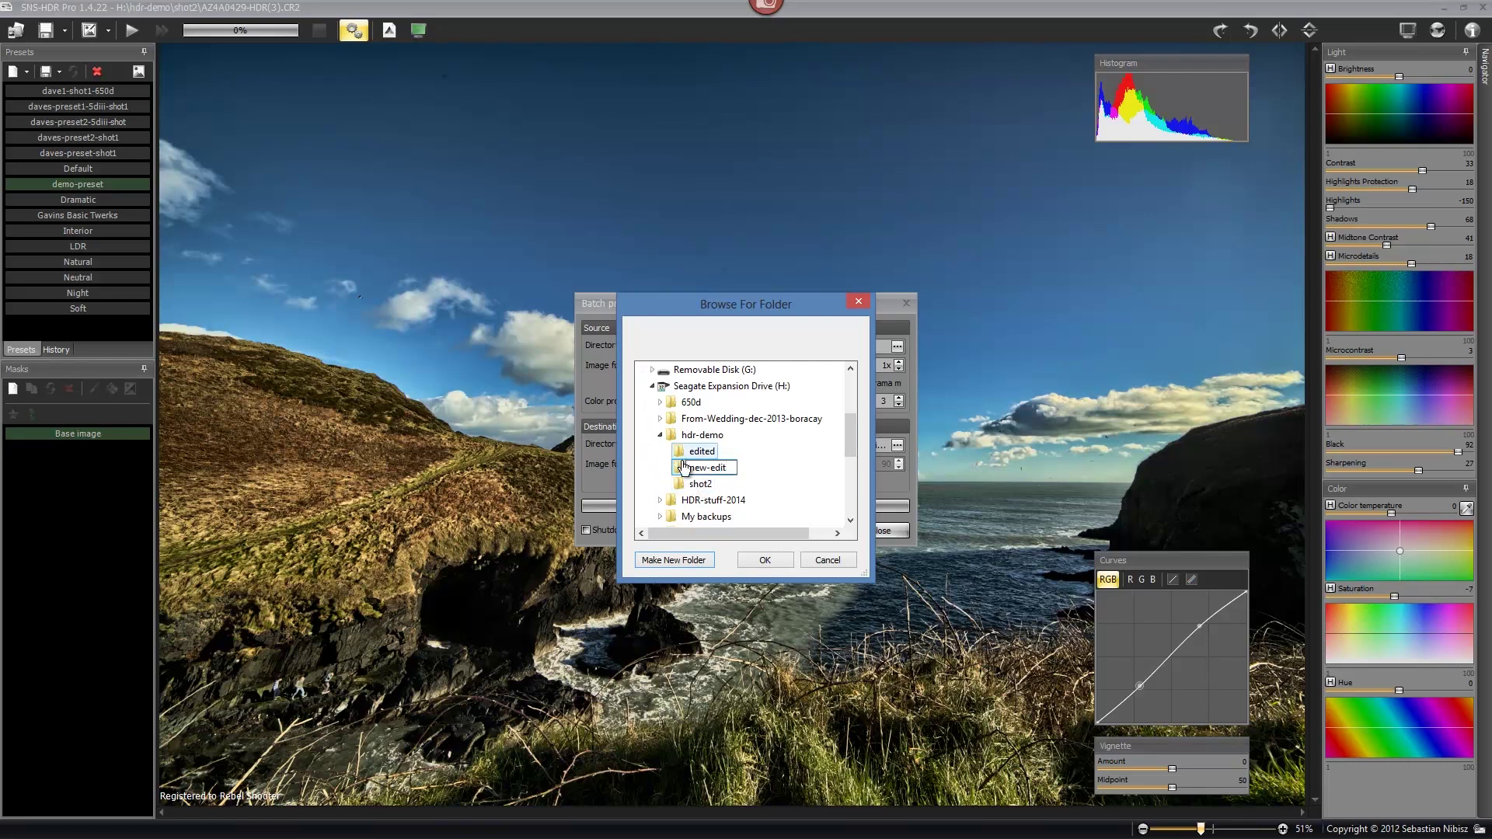
pyautogui.click(772, 560)
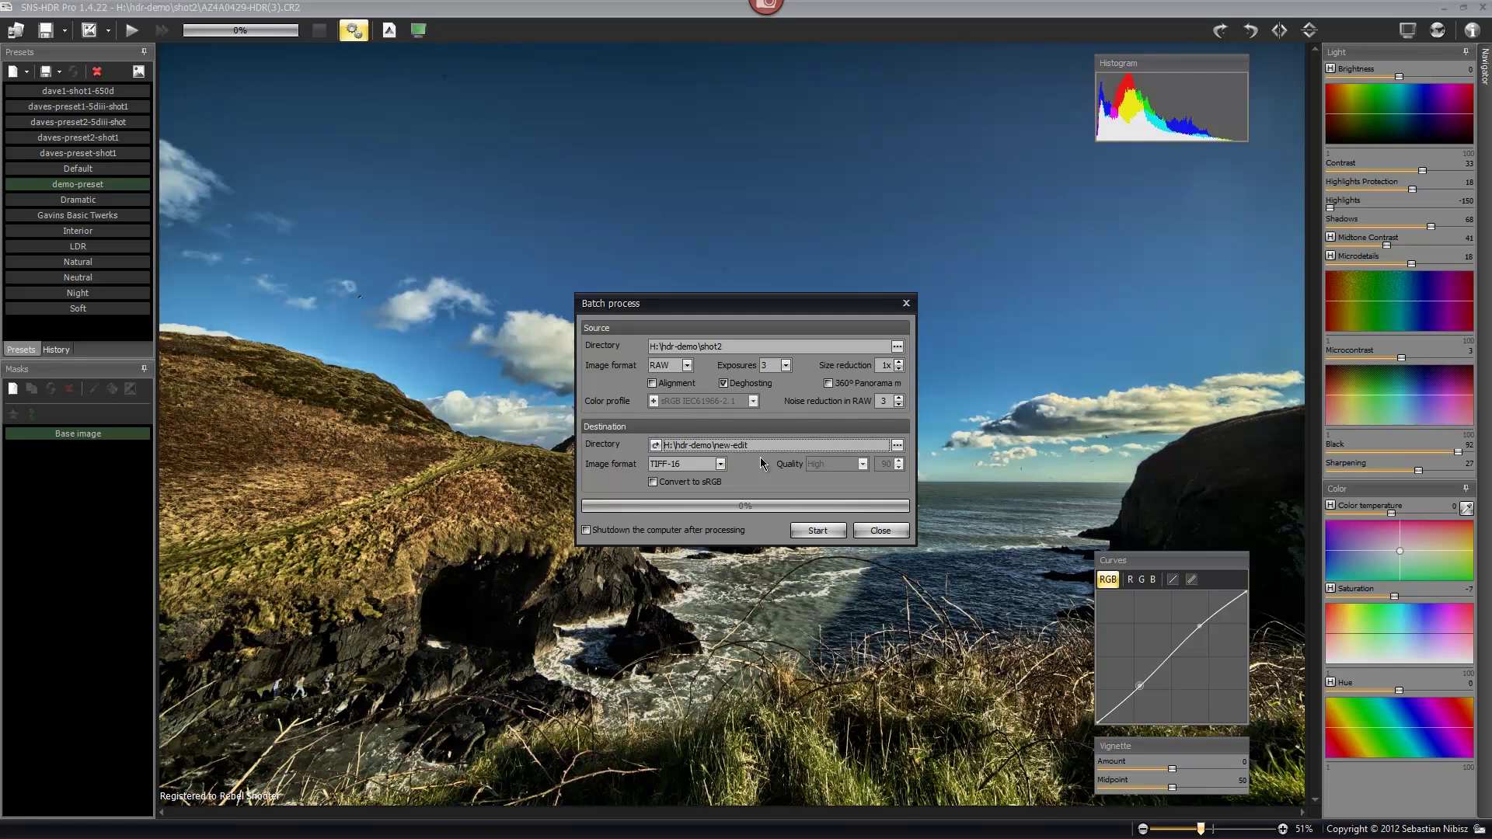
# Step: Choose TIFF-16 as the destination image format and start the batch process
pyautogui.click(720, 465)
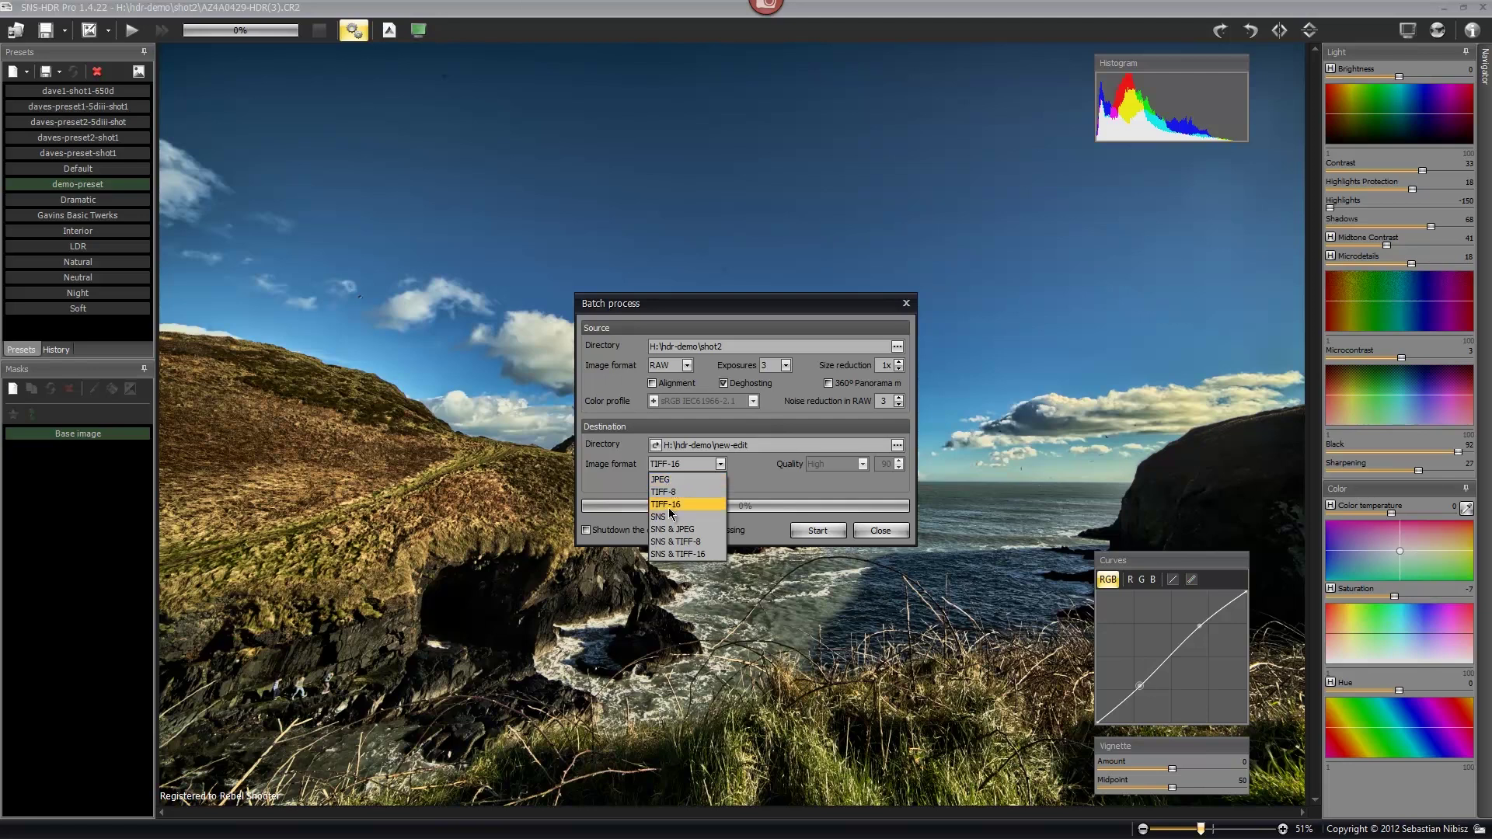
pyautogui.click(668, 505)
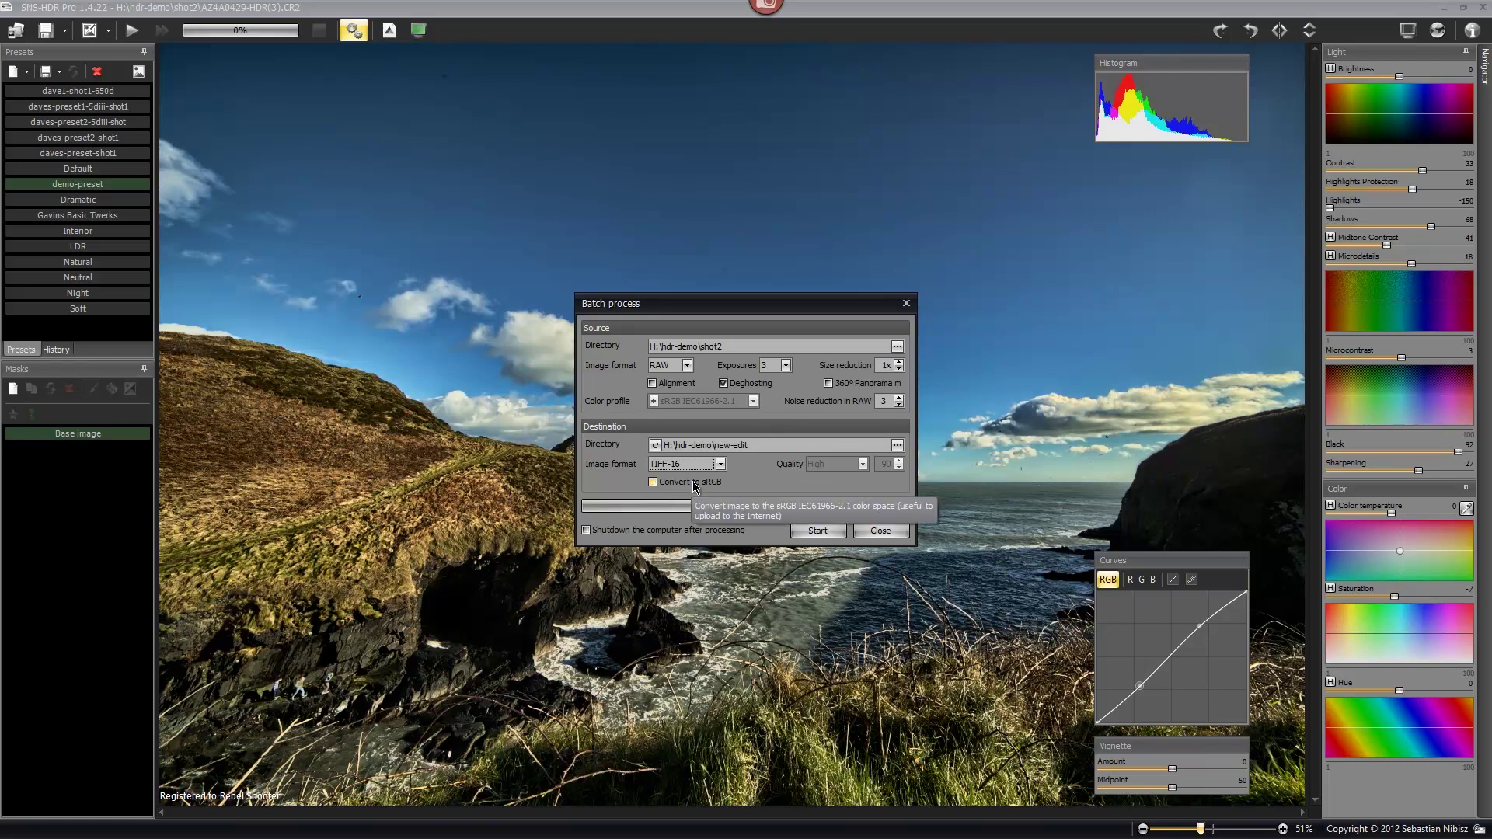
pyautogui.click(815, 532)
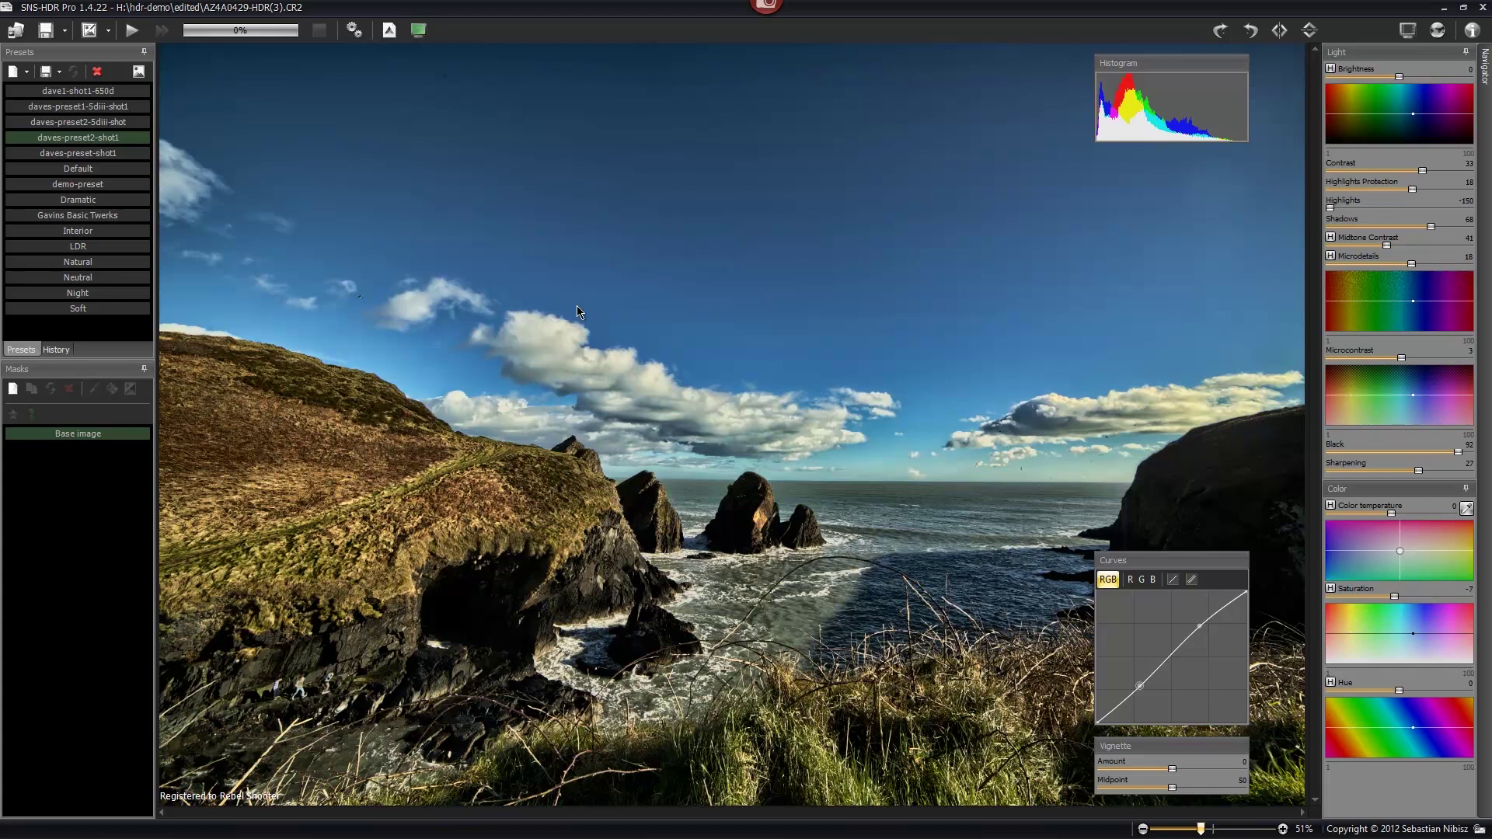
# Step: Switch to the desktop and open the finalshot2-5diii folder through the hdr-demo shortcut
pyautogui.click(1441, 9)
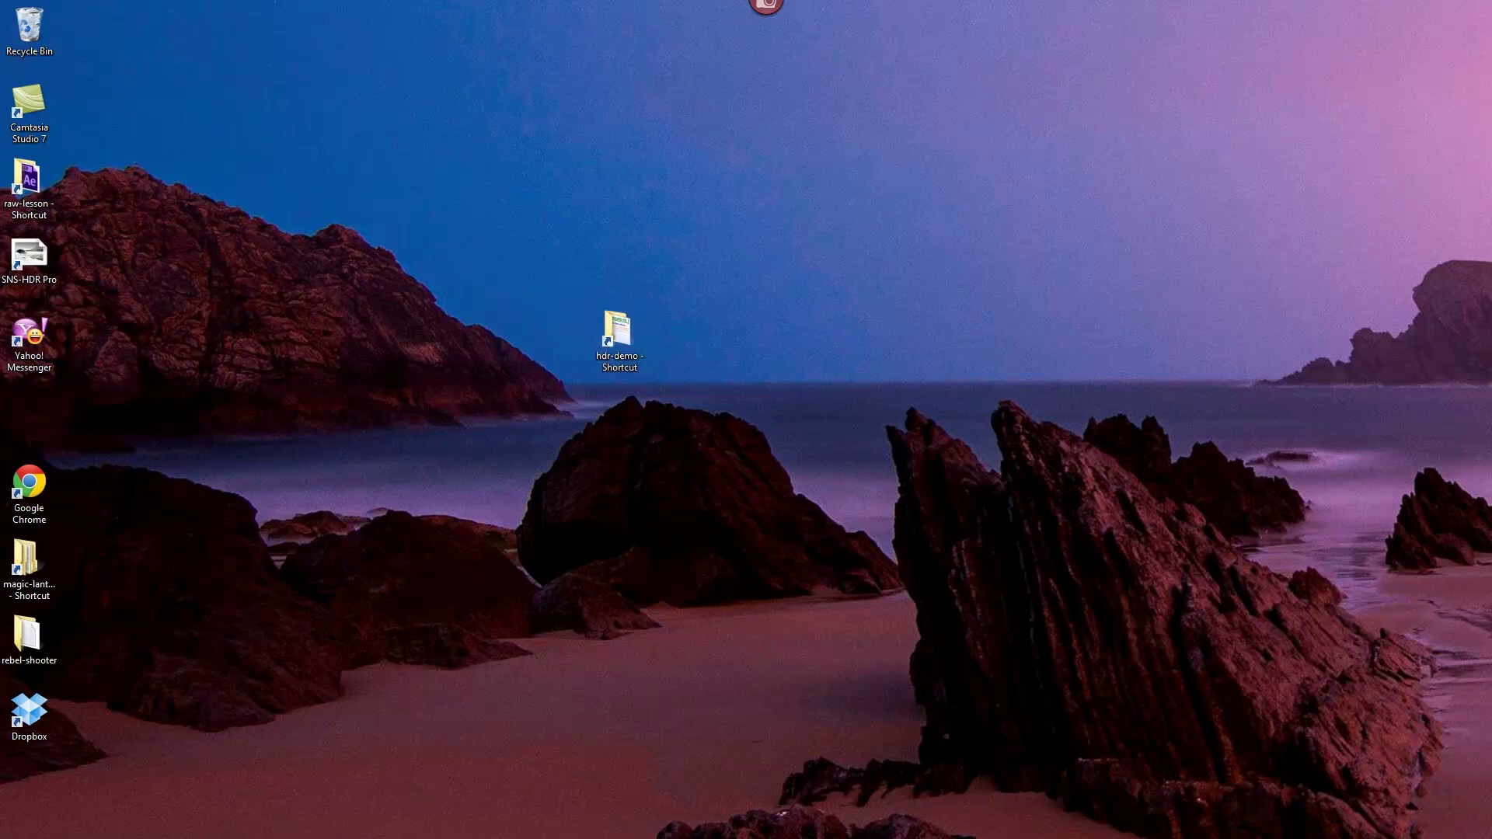
pyautogui.doubleClick(617, 333)
pyautogui.moveTo(858, 236); pyautogui.dragTo(722, 236)
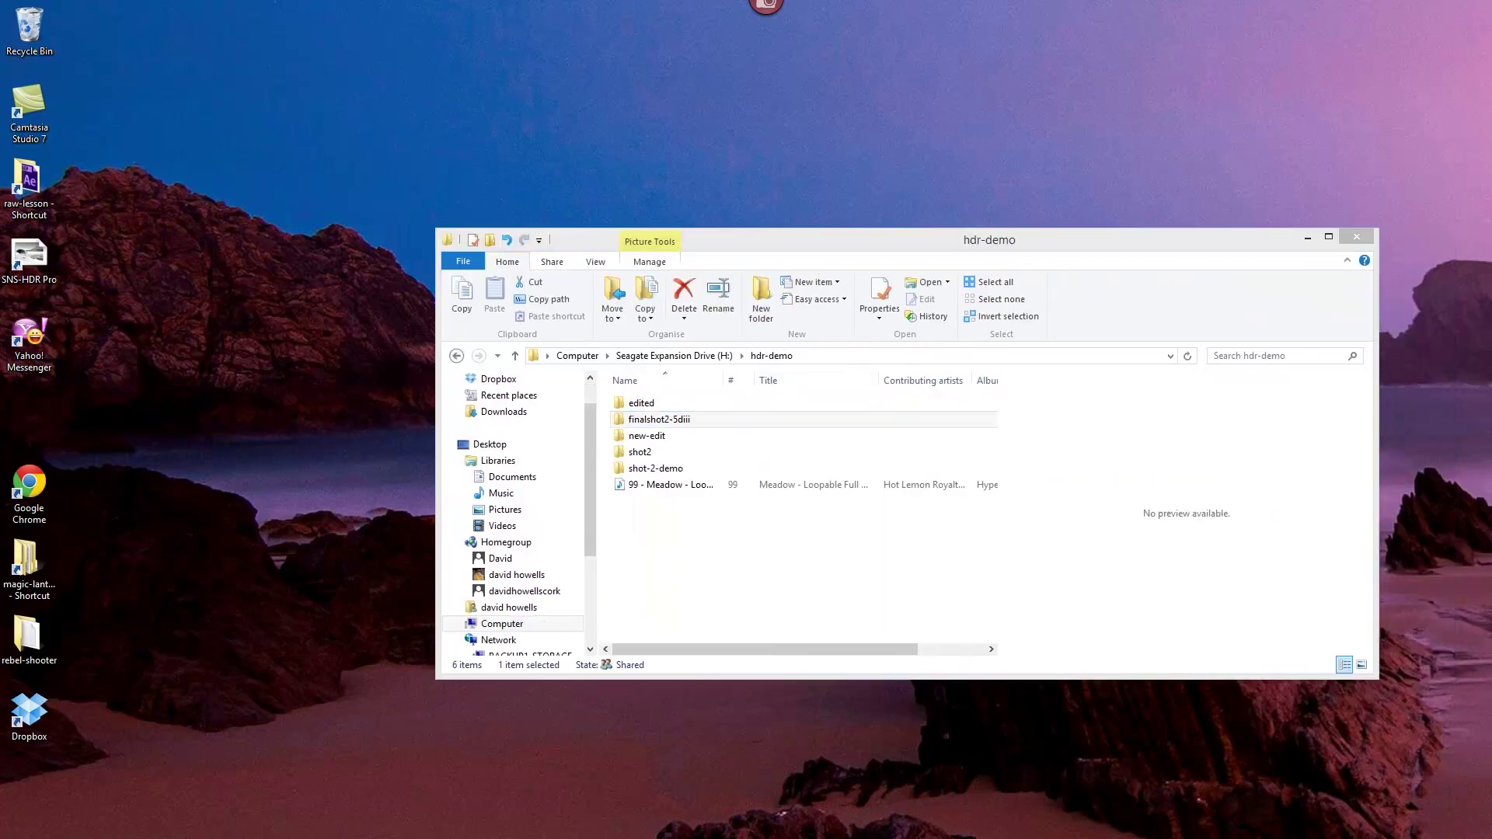
pyautogui.doubleClick(623, 419)
# Step: Preview the processed TIFF frames from 1IMG.tif to 12IMG.tif one after another to compare the clouds and light
pyautogui.click(730, 408)
pyautogui.click(818, 414)
pyautogui.click(668, 418)
pyautogui.click(734, 420)
pyautogui.click(680, 415)
pyautogui.click(742, 420)
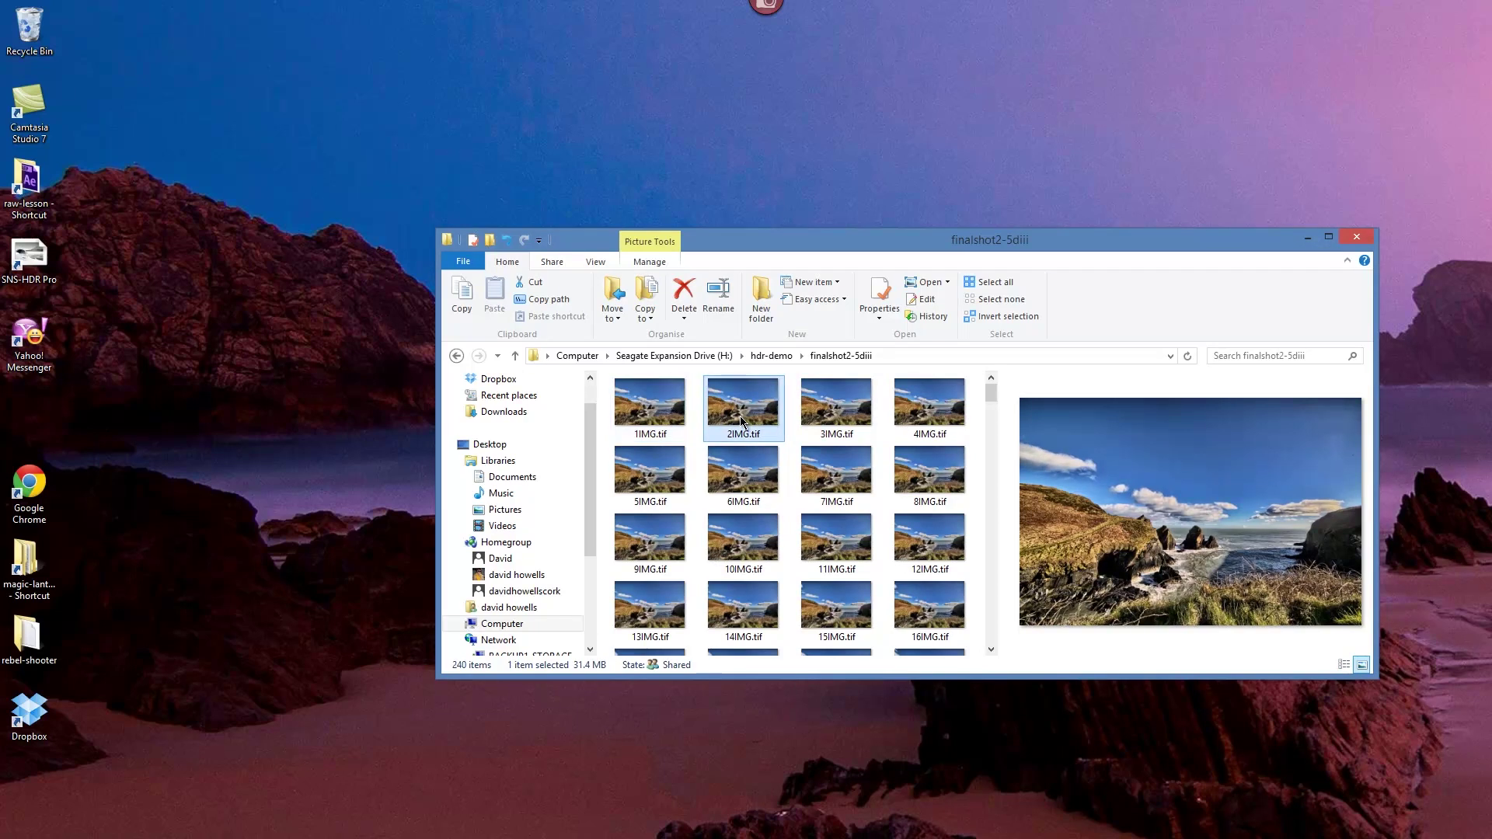
pyautogui.click(825, 418)
pyautogui.click(925, 420)
pyautogui.click(650, 490)
pyautogui.click(725, 482)
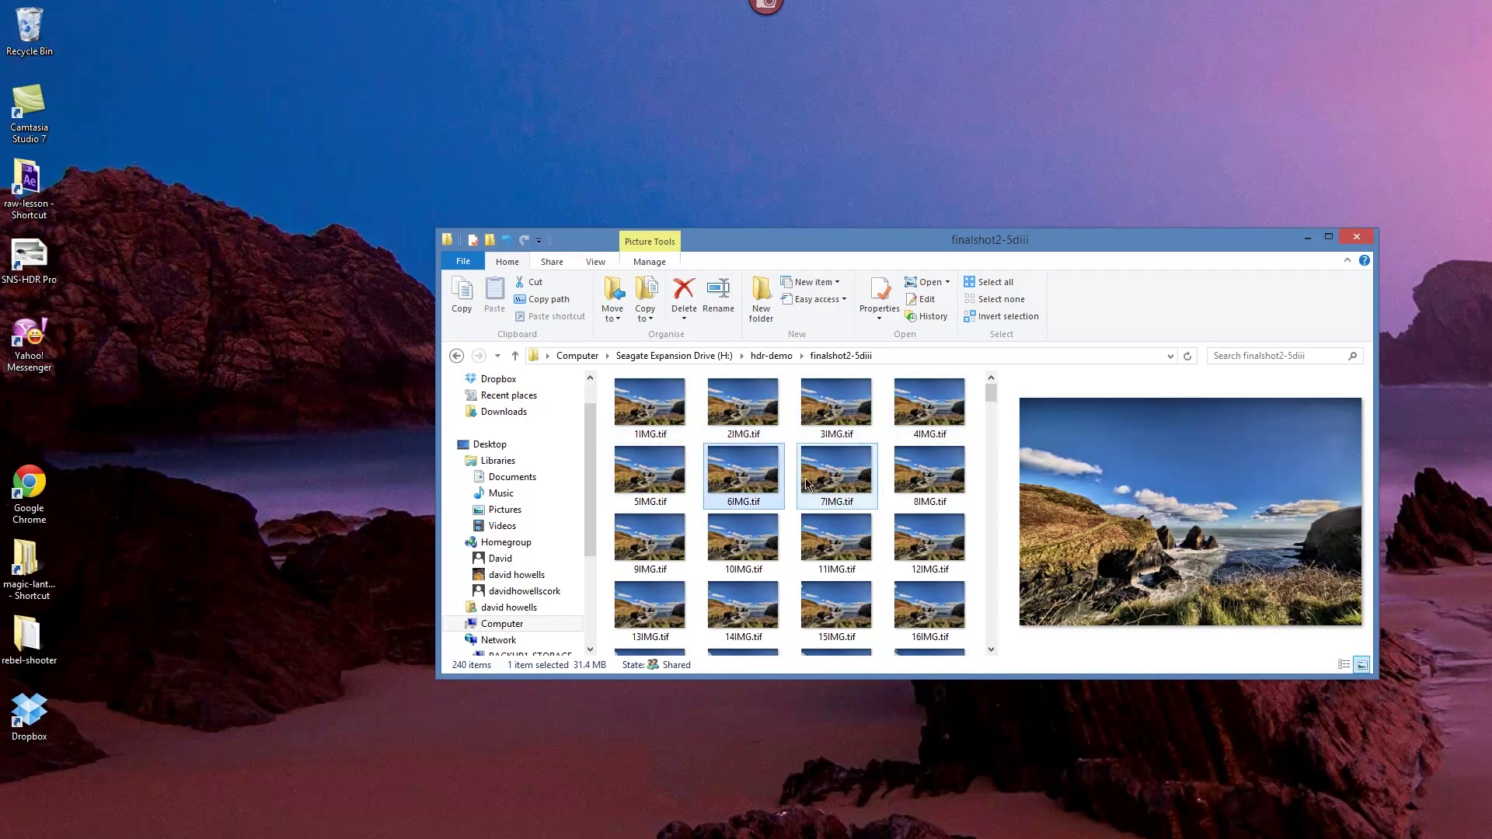
pyautogui.click(806, 483)
pyautogui.click(925, 478)
pyautogui.click(653, 544)
pyautogui.click(746, 544)
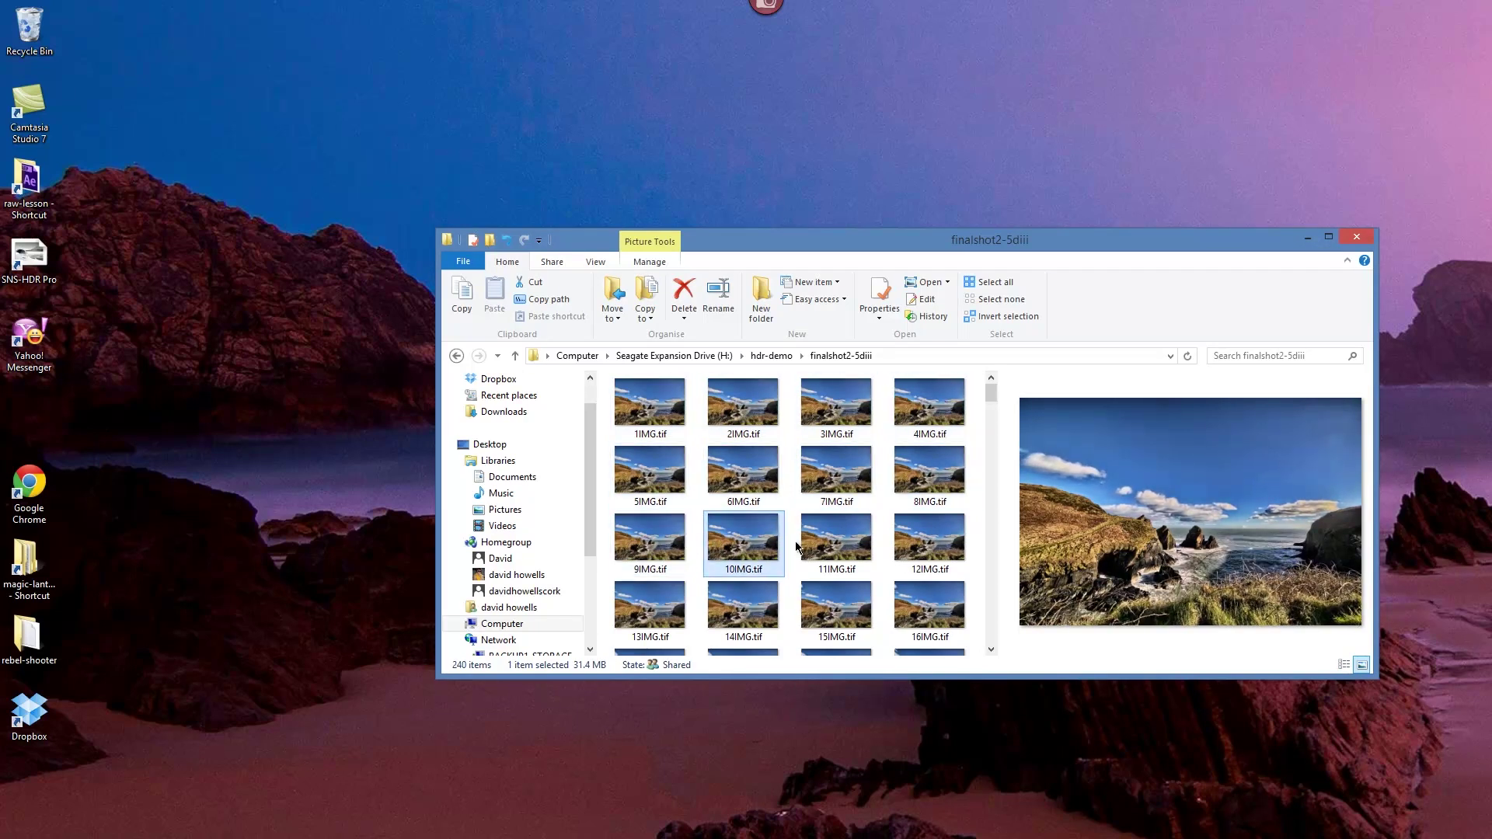
pyautogui.click(828, 544)
pyautogui.click(927, 542)
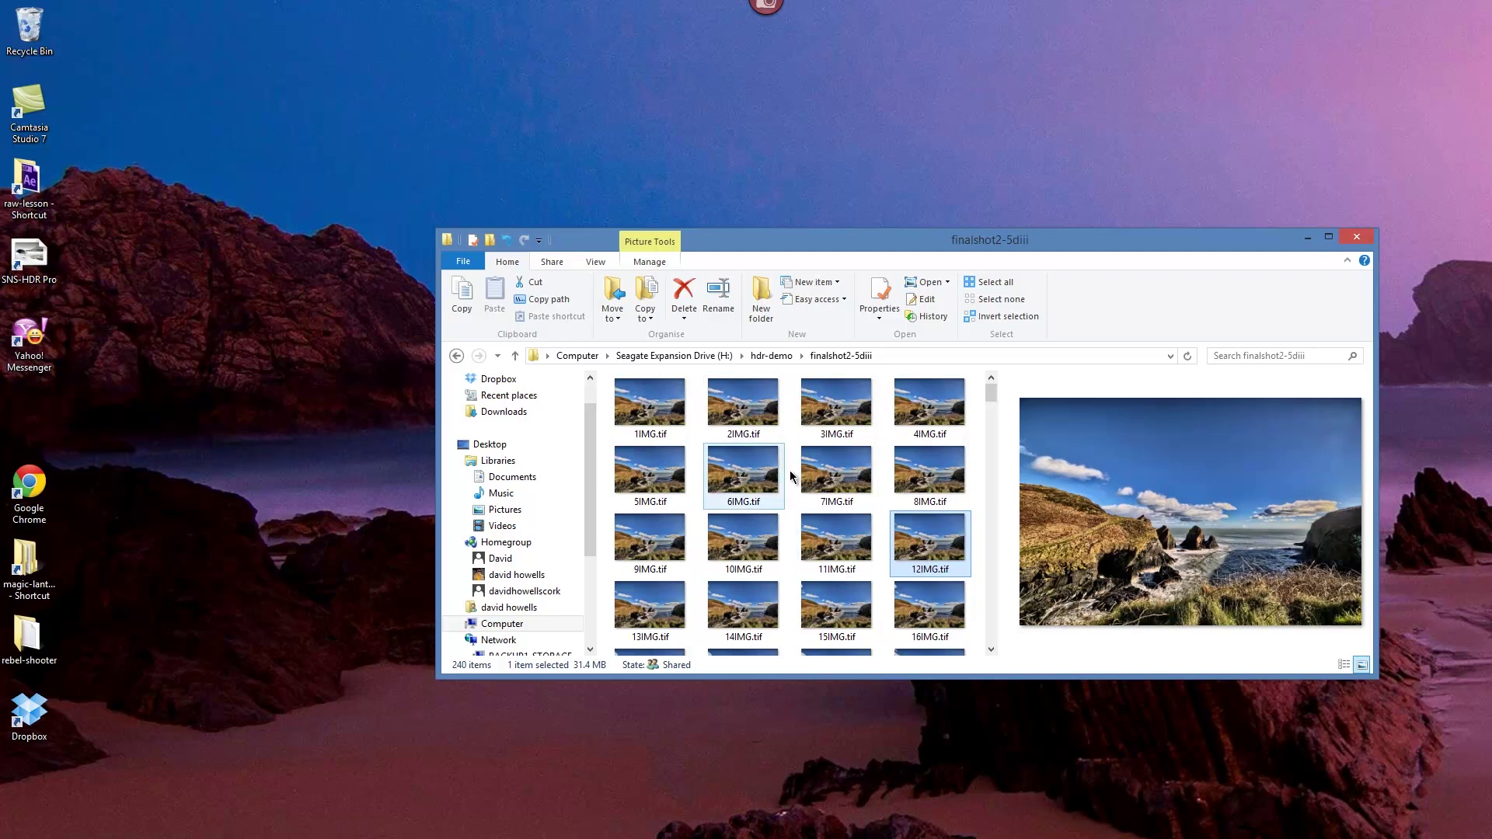
pyautogui.moveTo(759, 239); pyautogui.dragTo(775, 137)
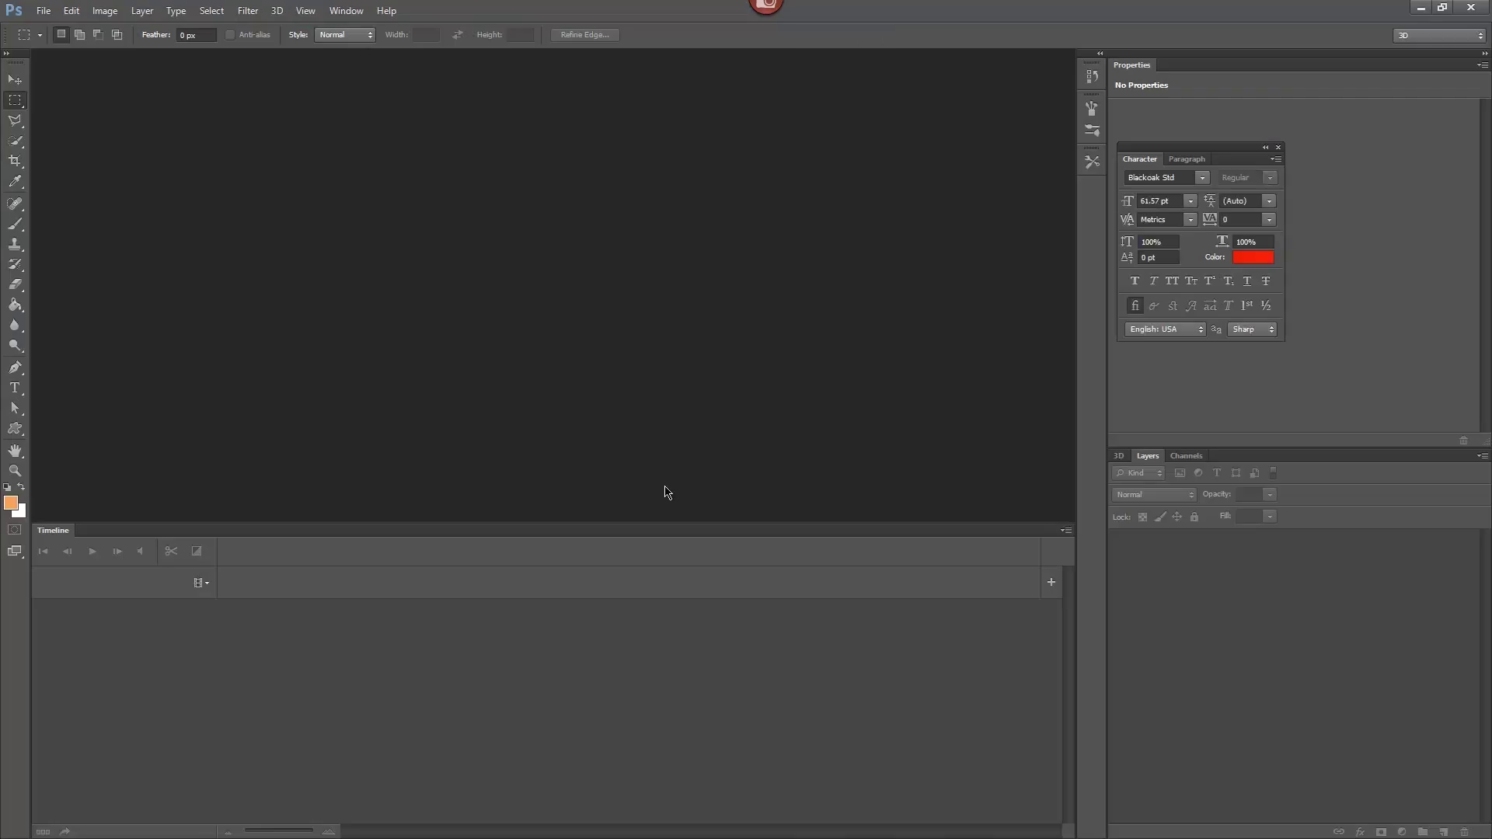
# Step: Open 1IMG.tif from the hdr-demo finalshot2-5diii folder as an image sequence
pyautogui.click(42, 10)
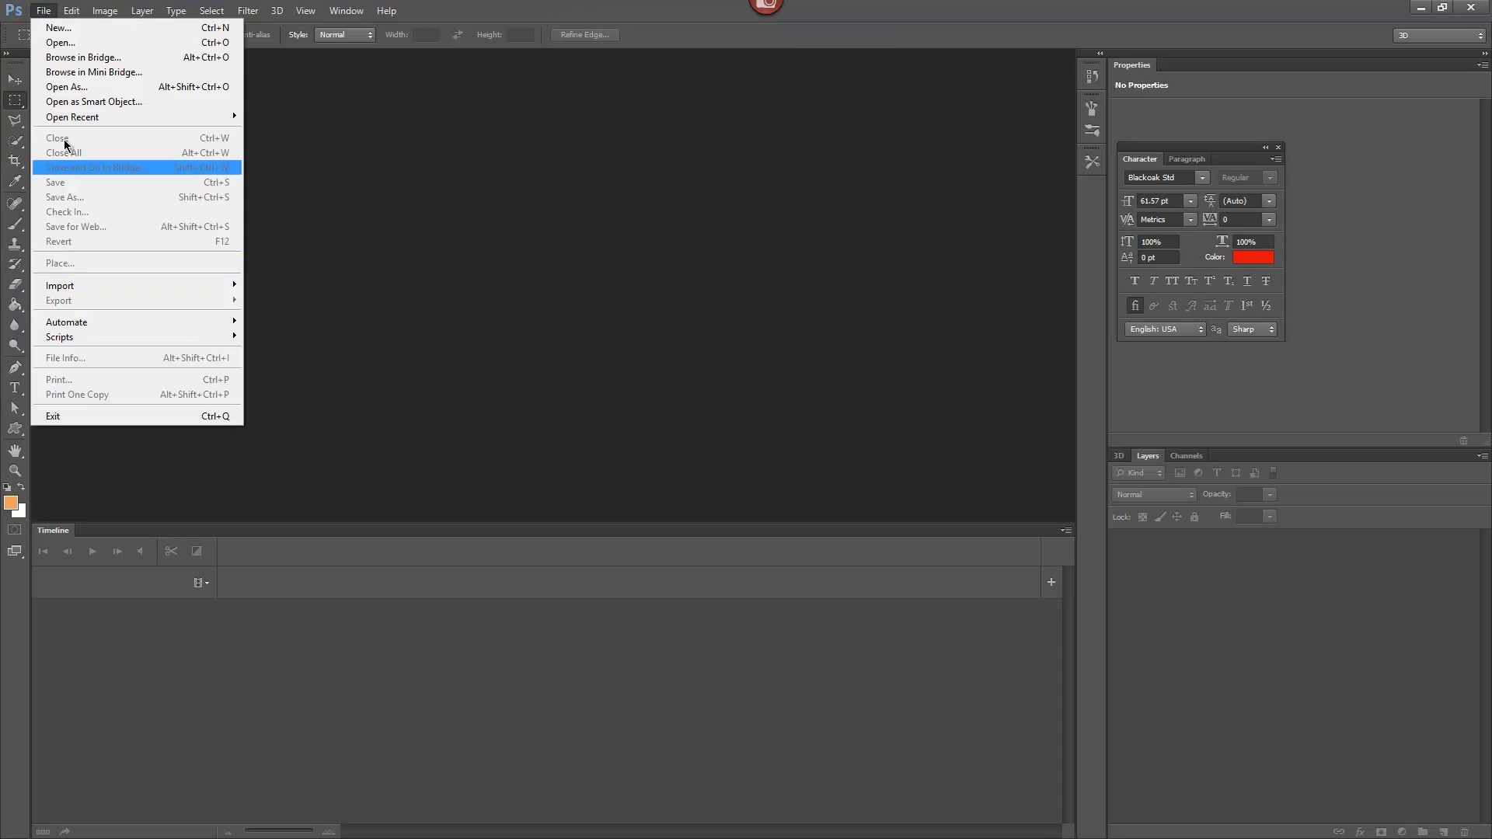
pyautogui.click(60, 42)
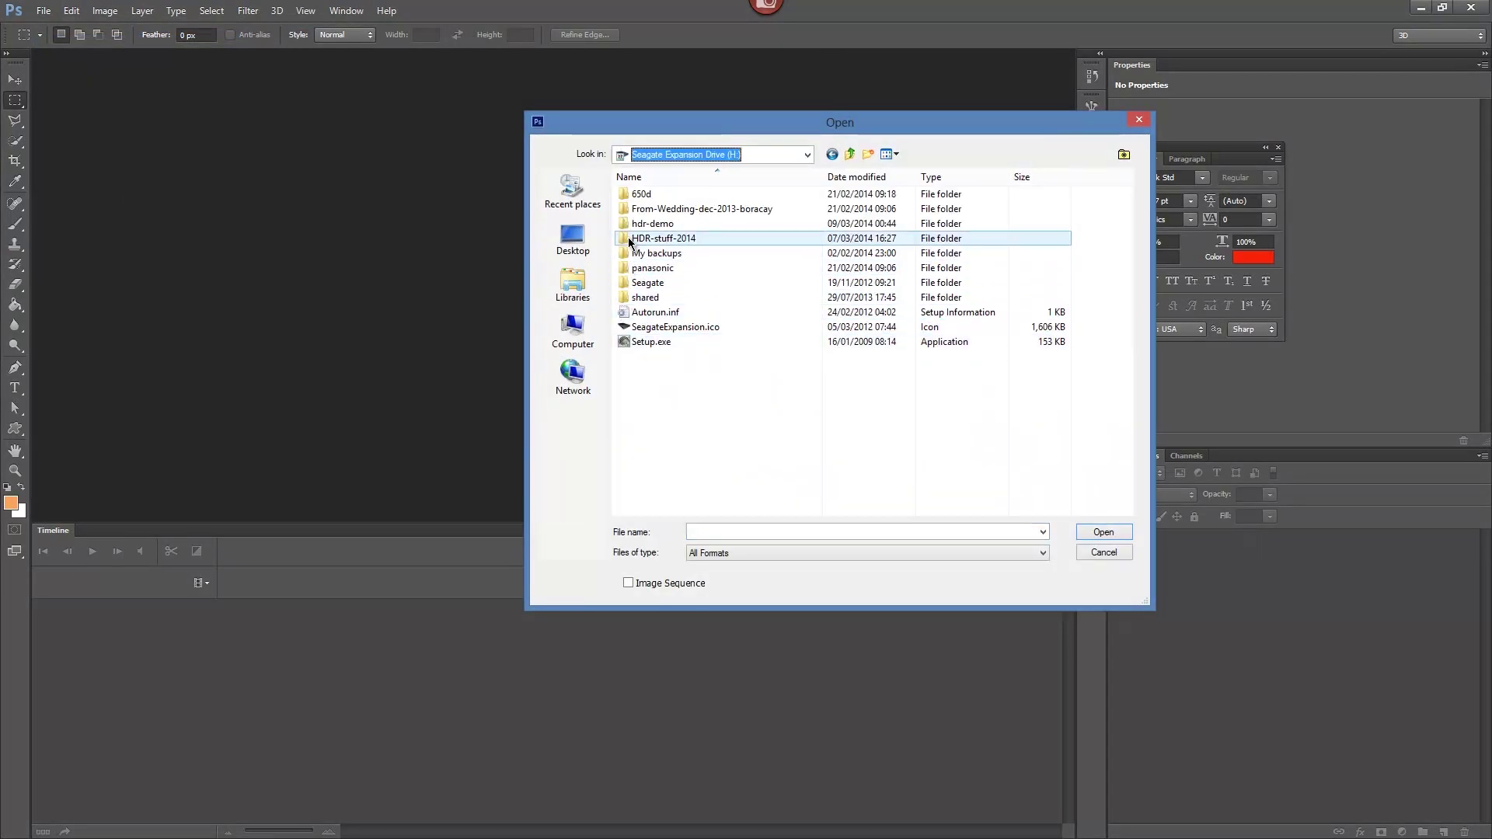
pyautogui.doubleClick(631, 223)
pyautogui.doubleClick(631, 211)
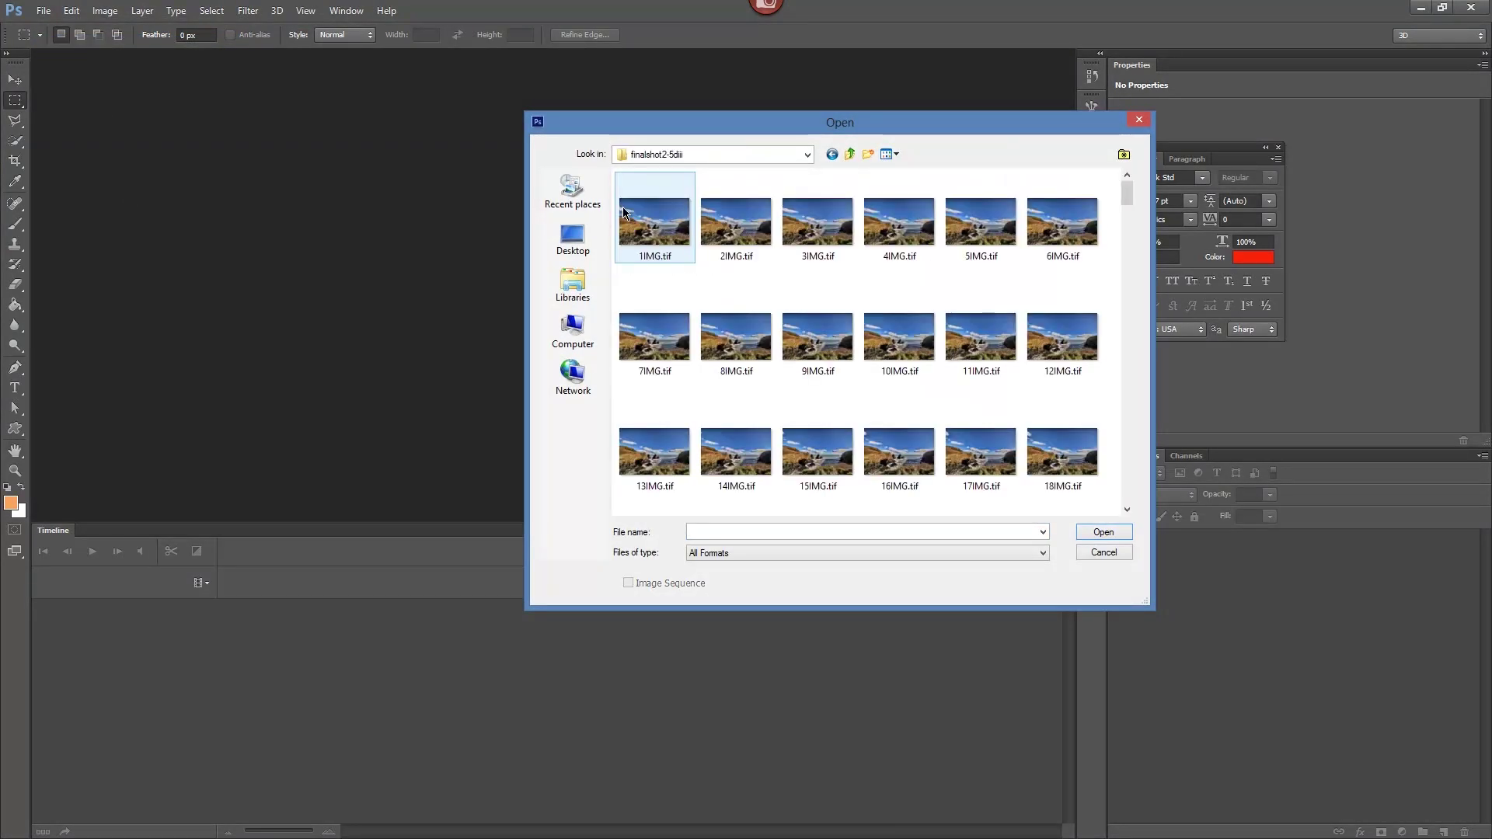
pyautogui.click(631, 217)
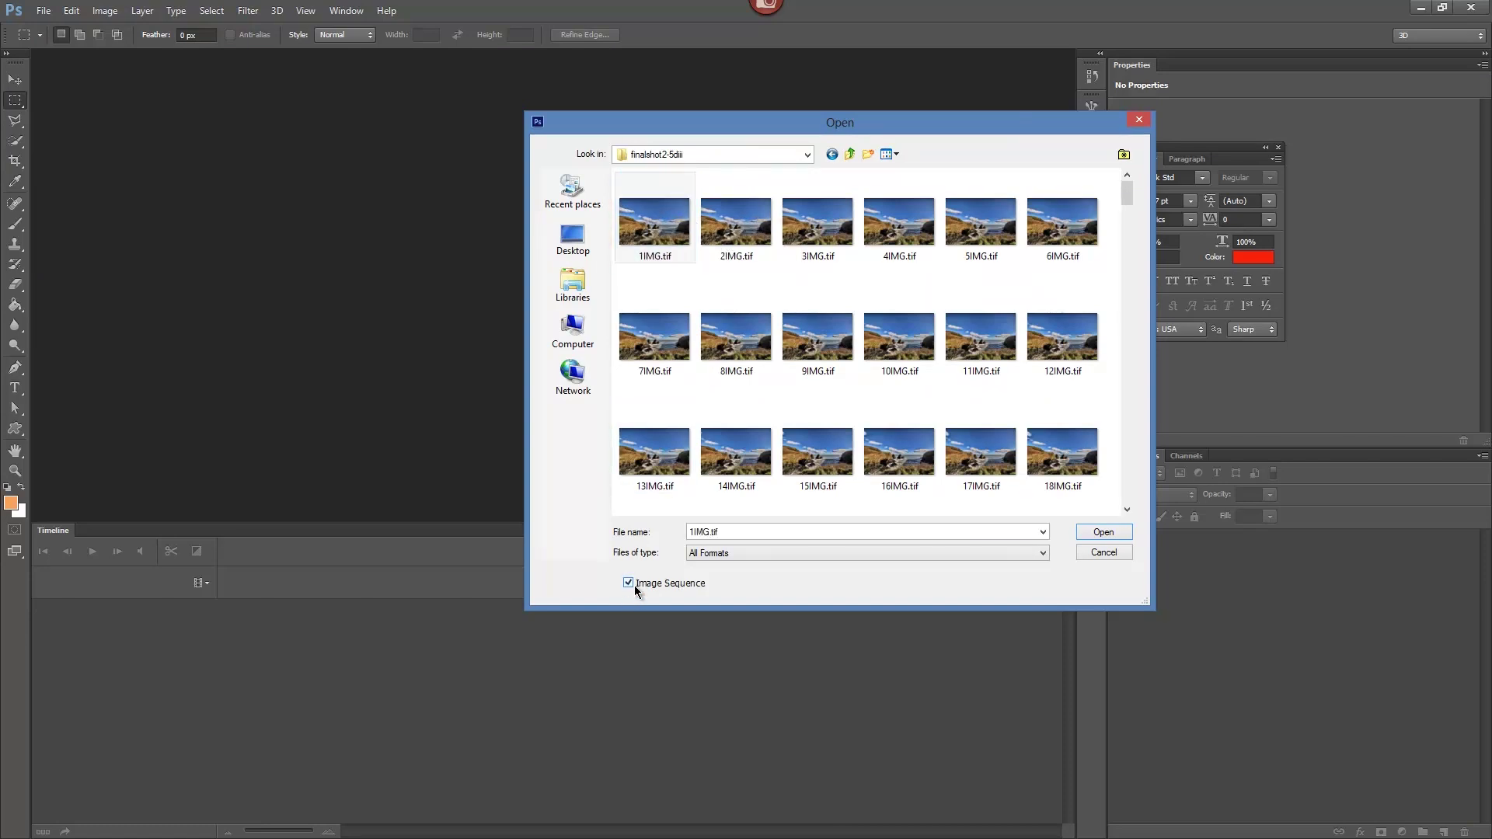
pyautogui.click(1120, 532)
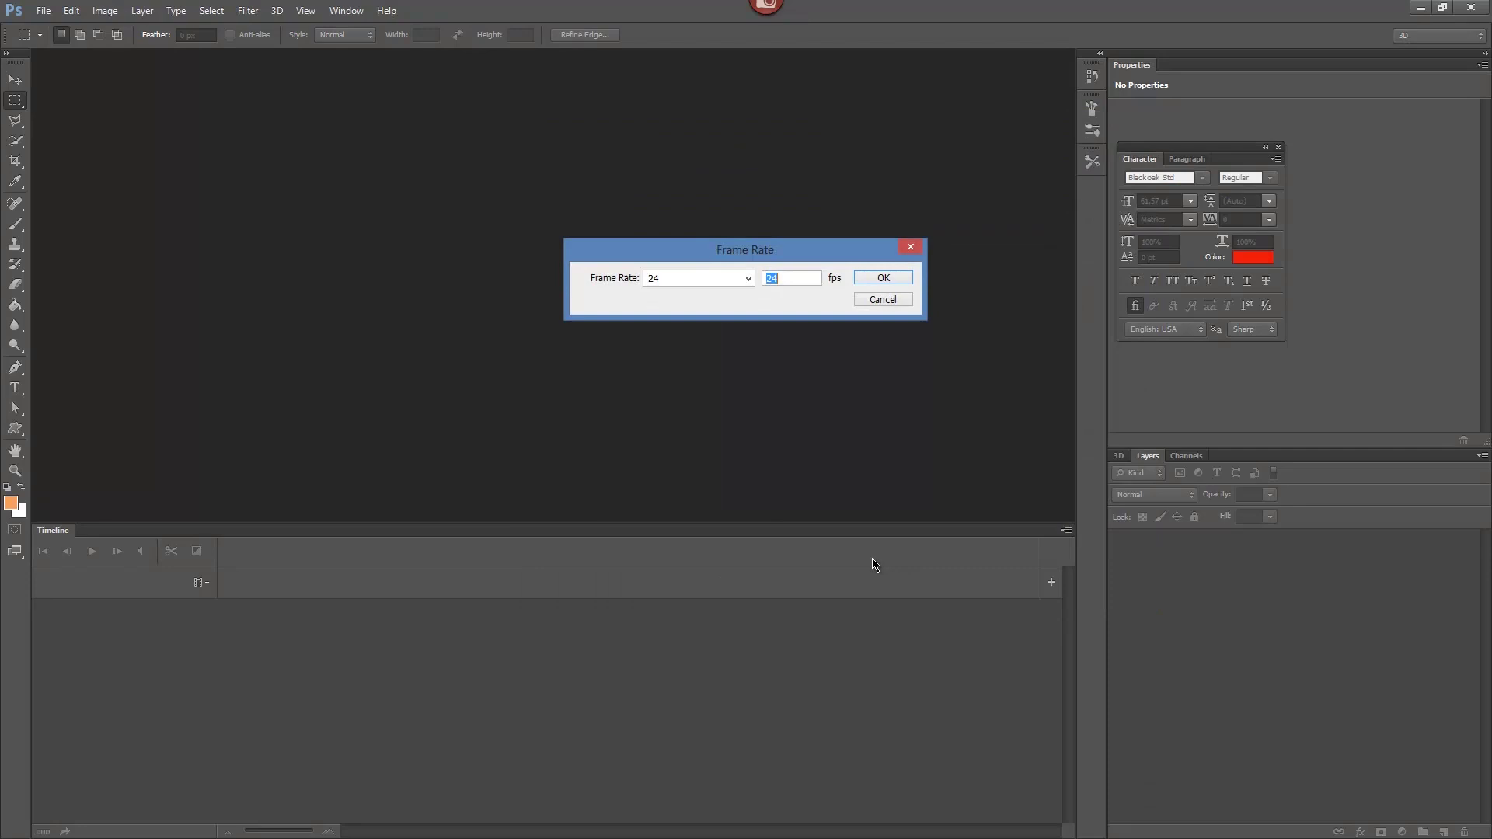
# Step: Set the image sequence's frame rate to 24 fps and preview its playback in the timeline
pyautogui.click(743, 281)
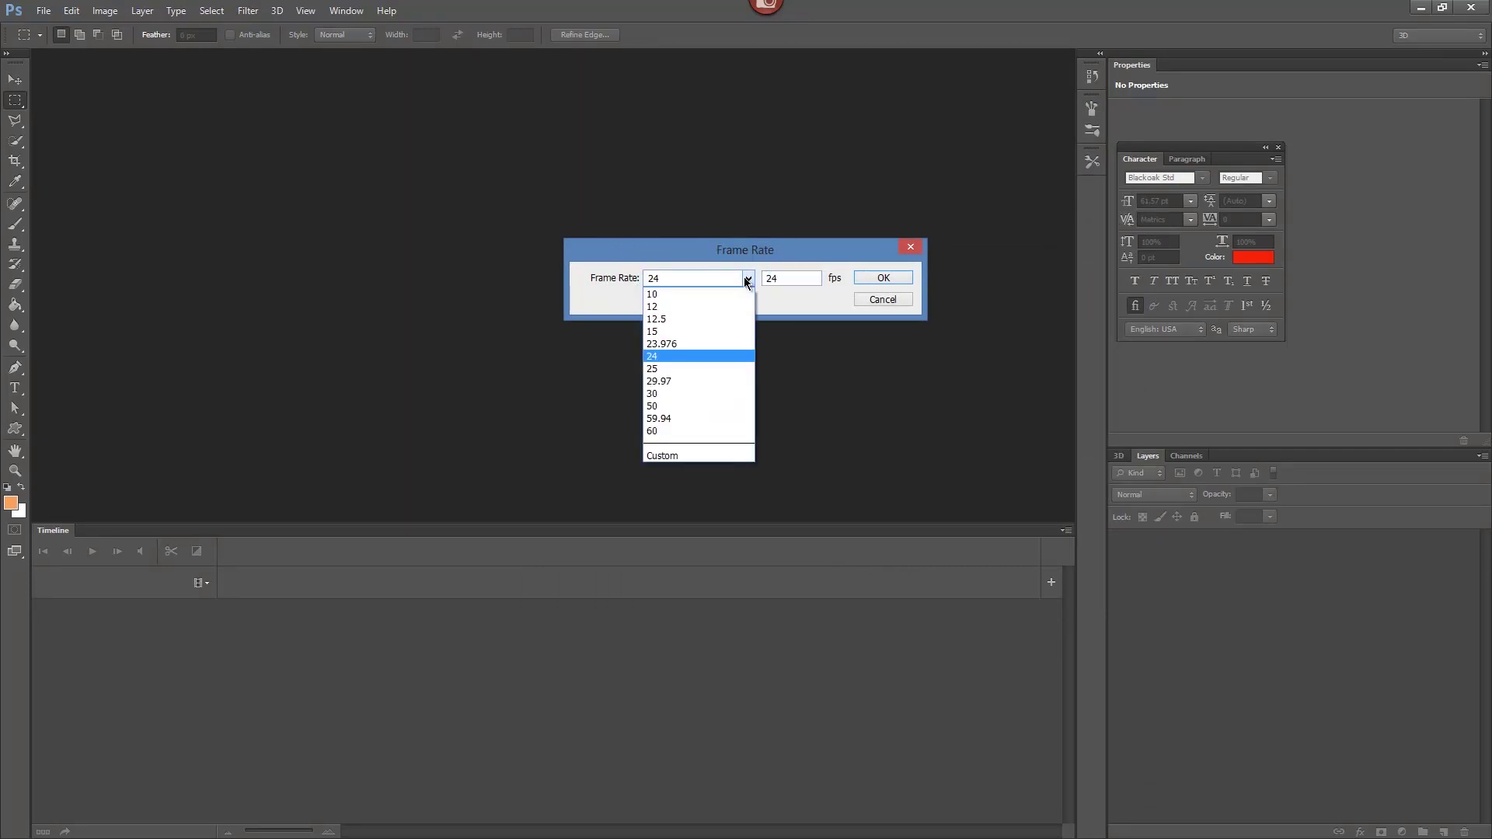
pyautogui.click(705, 357)
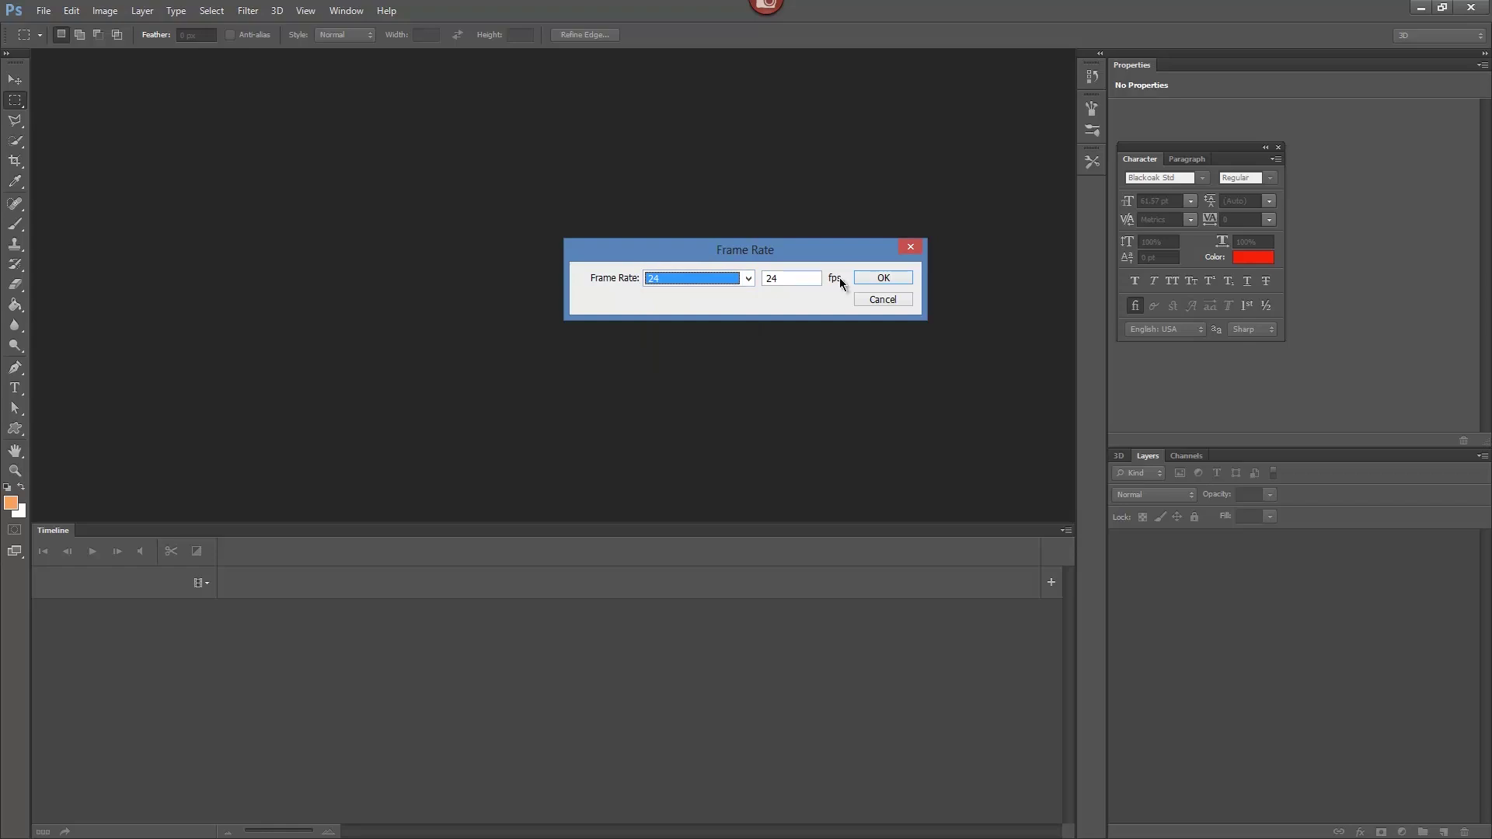
pyautogui.click(882, 279)
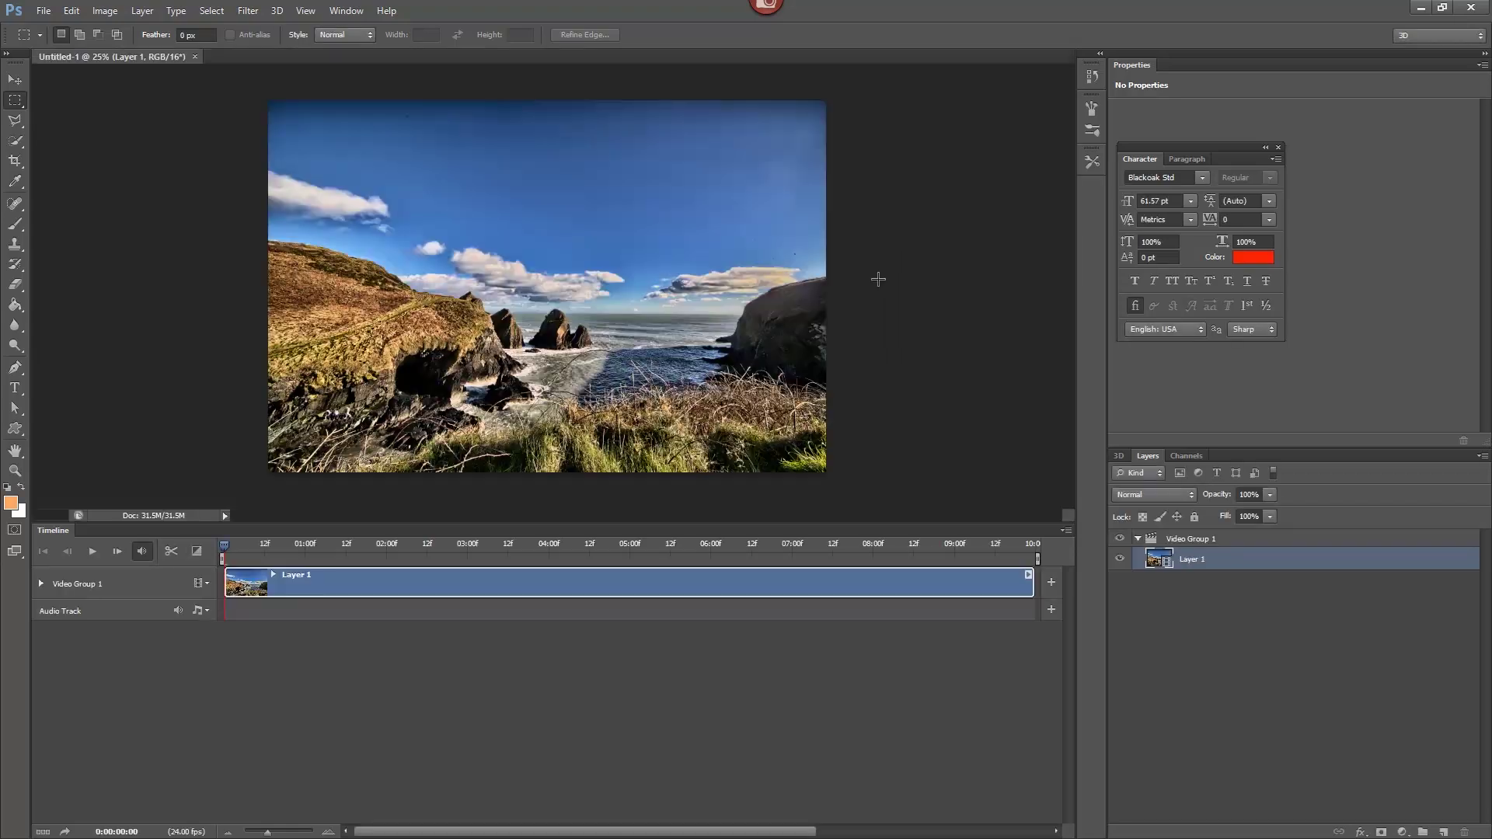
pyautogui.click(89, 552)
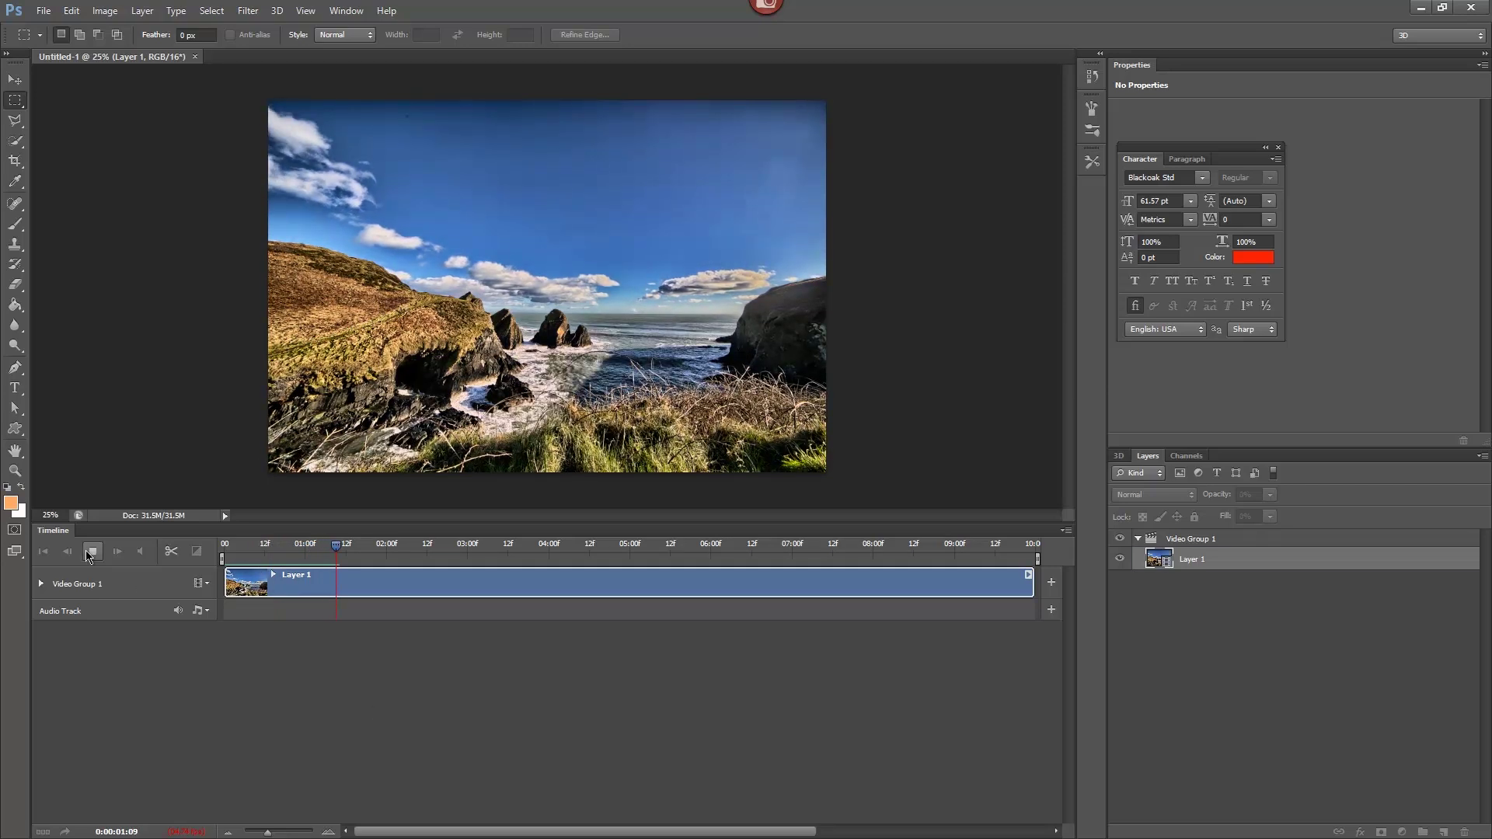
pyautogui.press('space')
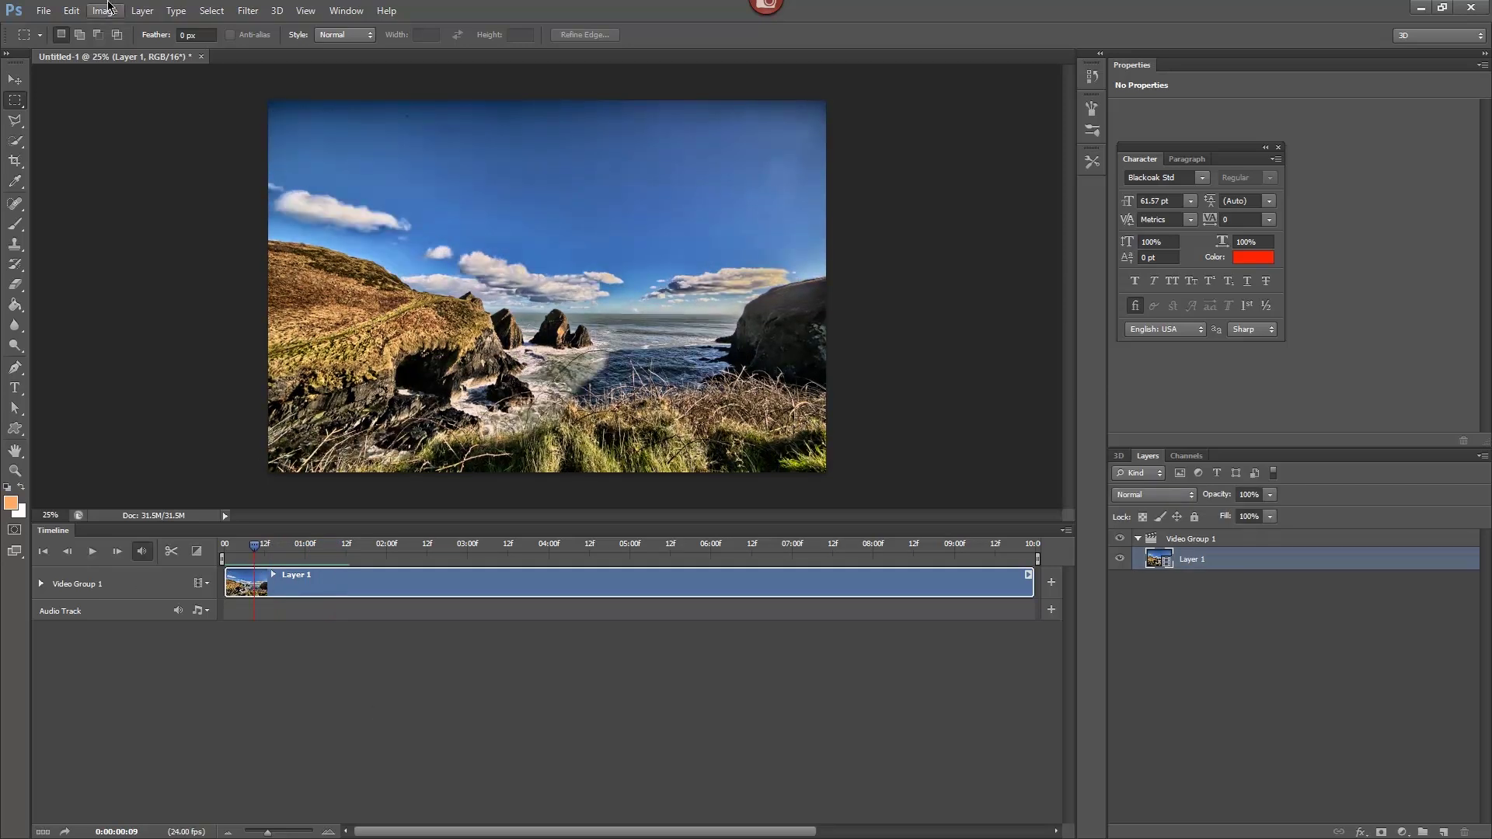
# Step: Try an Unsharp Mask on the video layer, comparing the preview and adjusting the amount
pyautogui.click(256, 14)
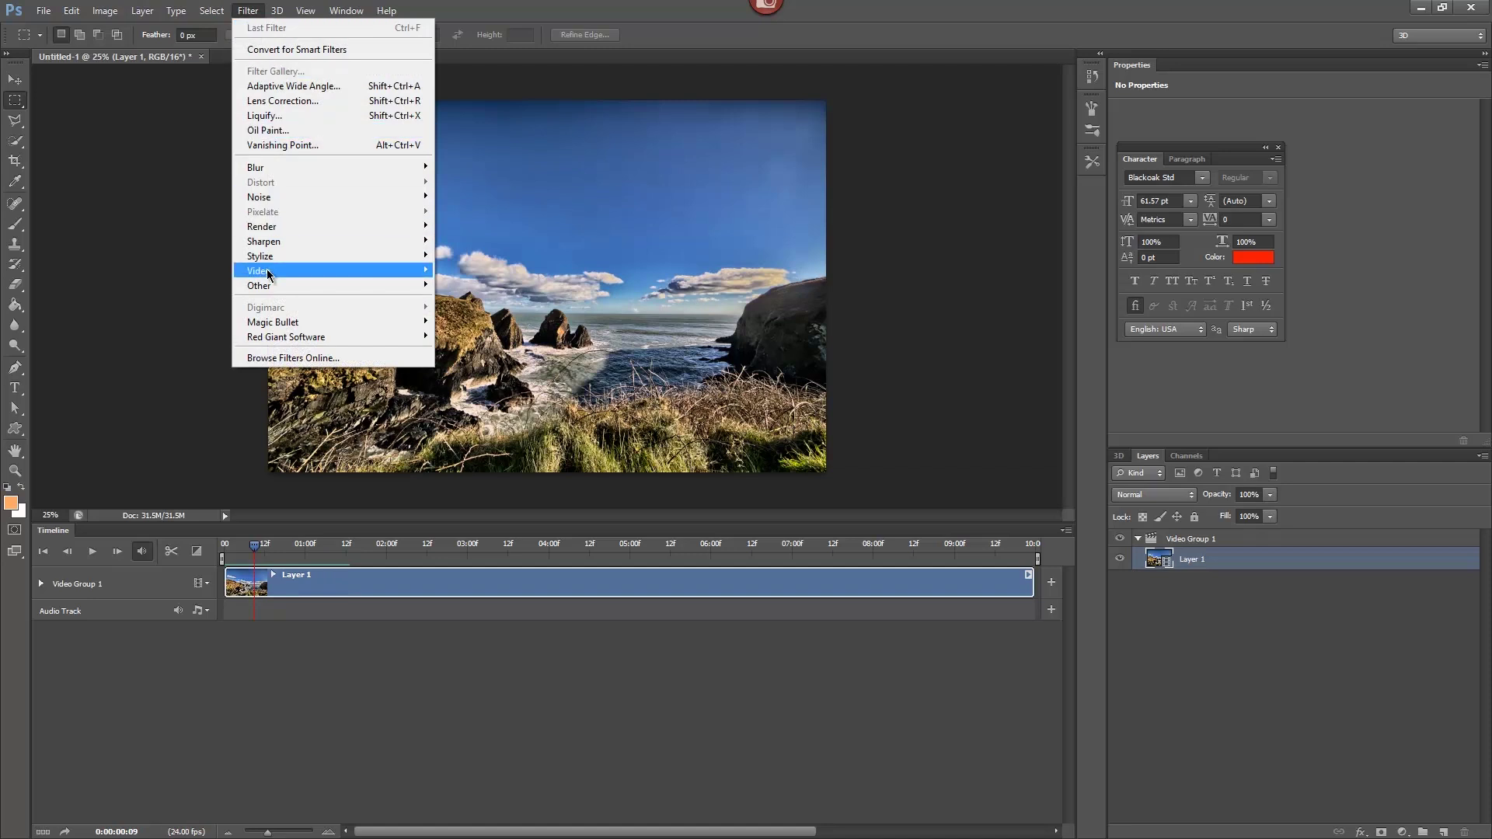
pyautogui.moveTo(274, 243)
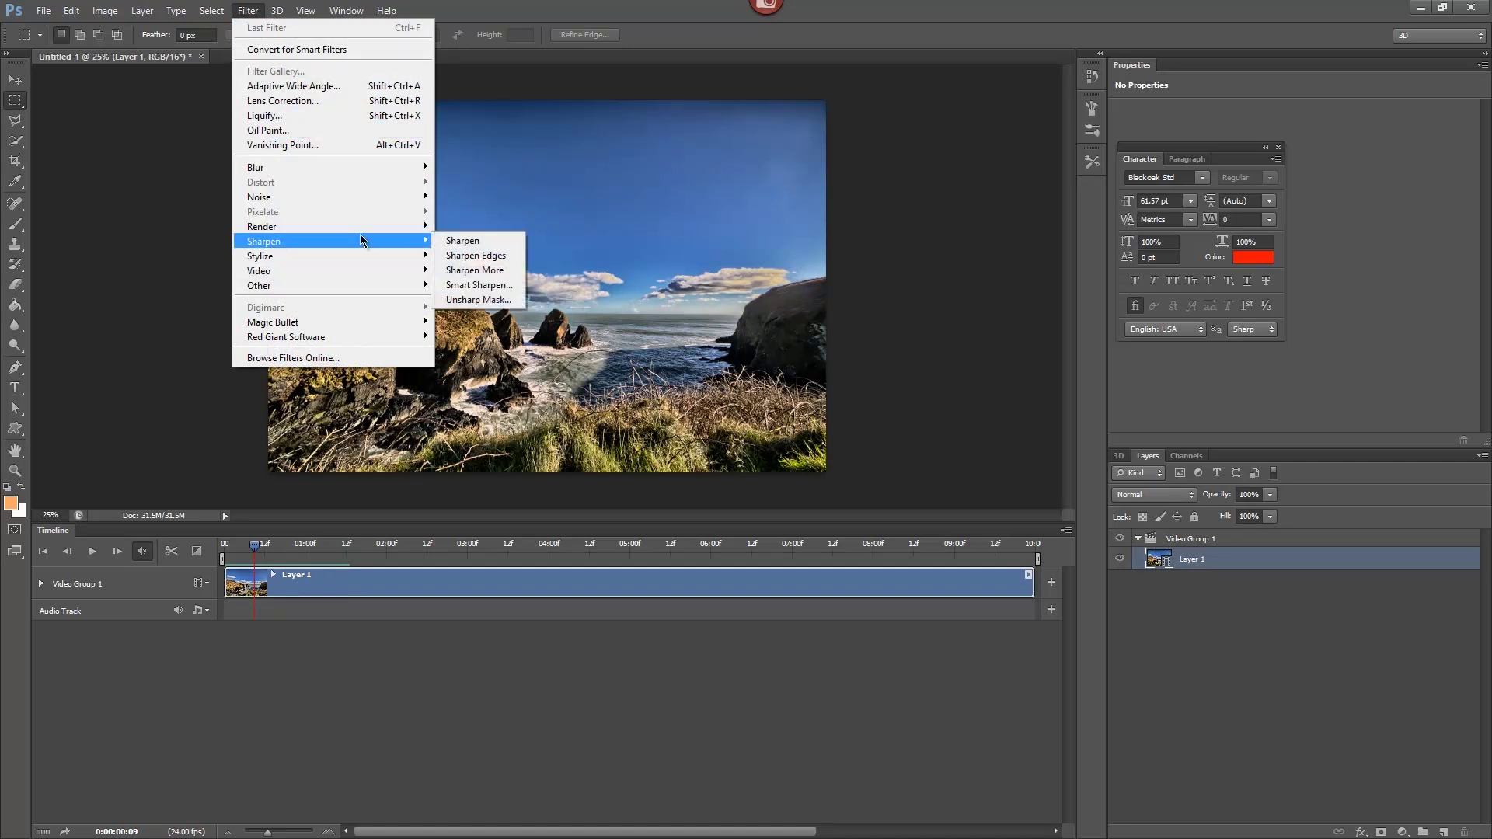
pyautogui.click(476, 303)
pyautogui.moveTo(1034, 159); pyautogui.dragTo(957, 169)
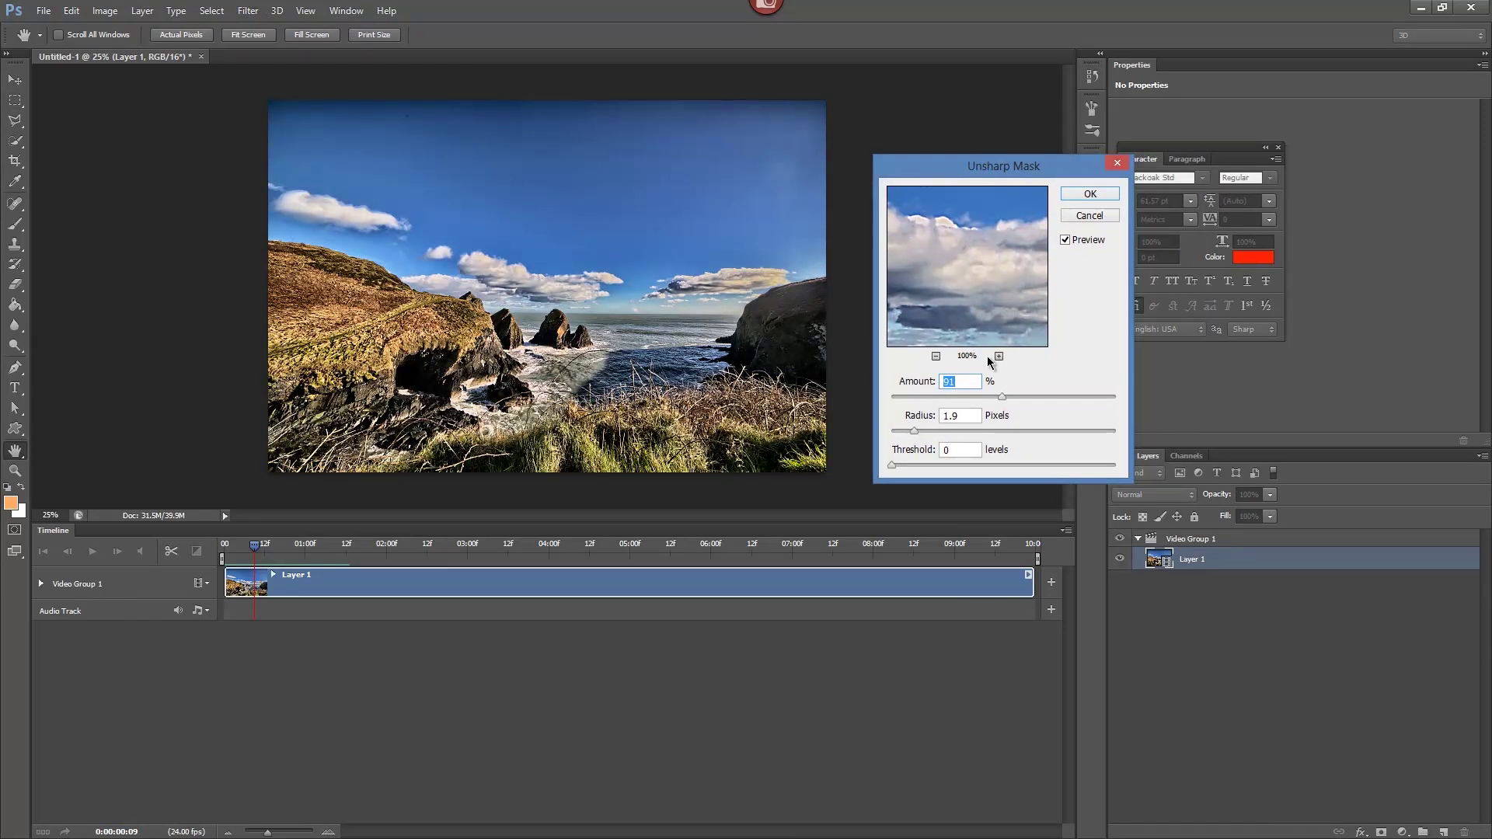
pyautogui.doubleClick(1070, 243)
pyautogui.moveTo(1001, 398); pyautogui.dragTo(1005, 397)
pyautogui.click(1088, 216)
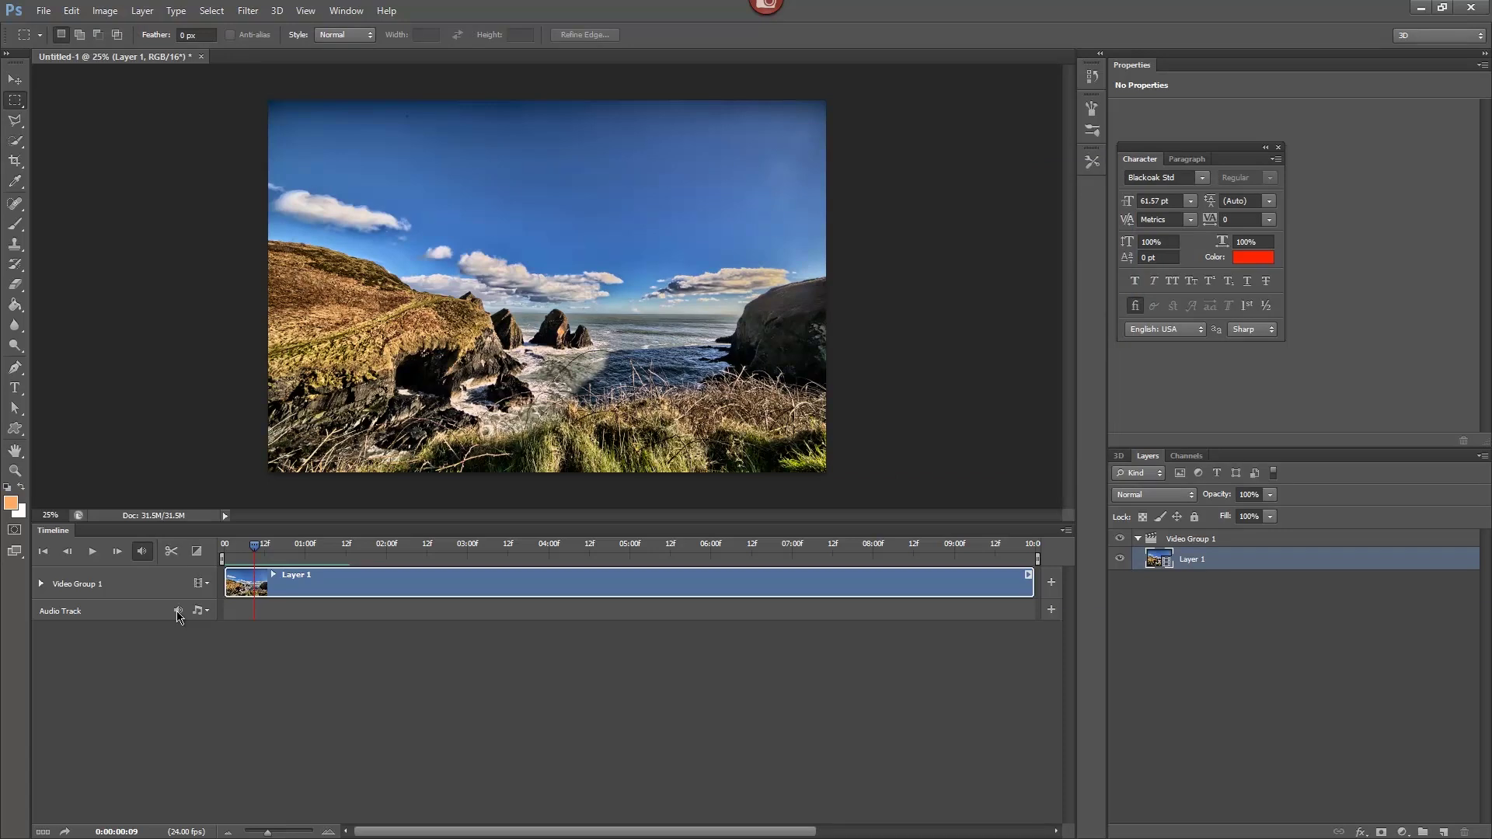
# Step: Add the 99 - Meadow loopable MP3 from the hdr-demo folder to the audio track and play the timeline with it
pyautogui.click(205, 612)
pyautogui.click(237, 619)
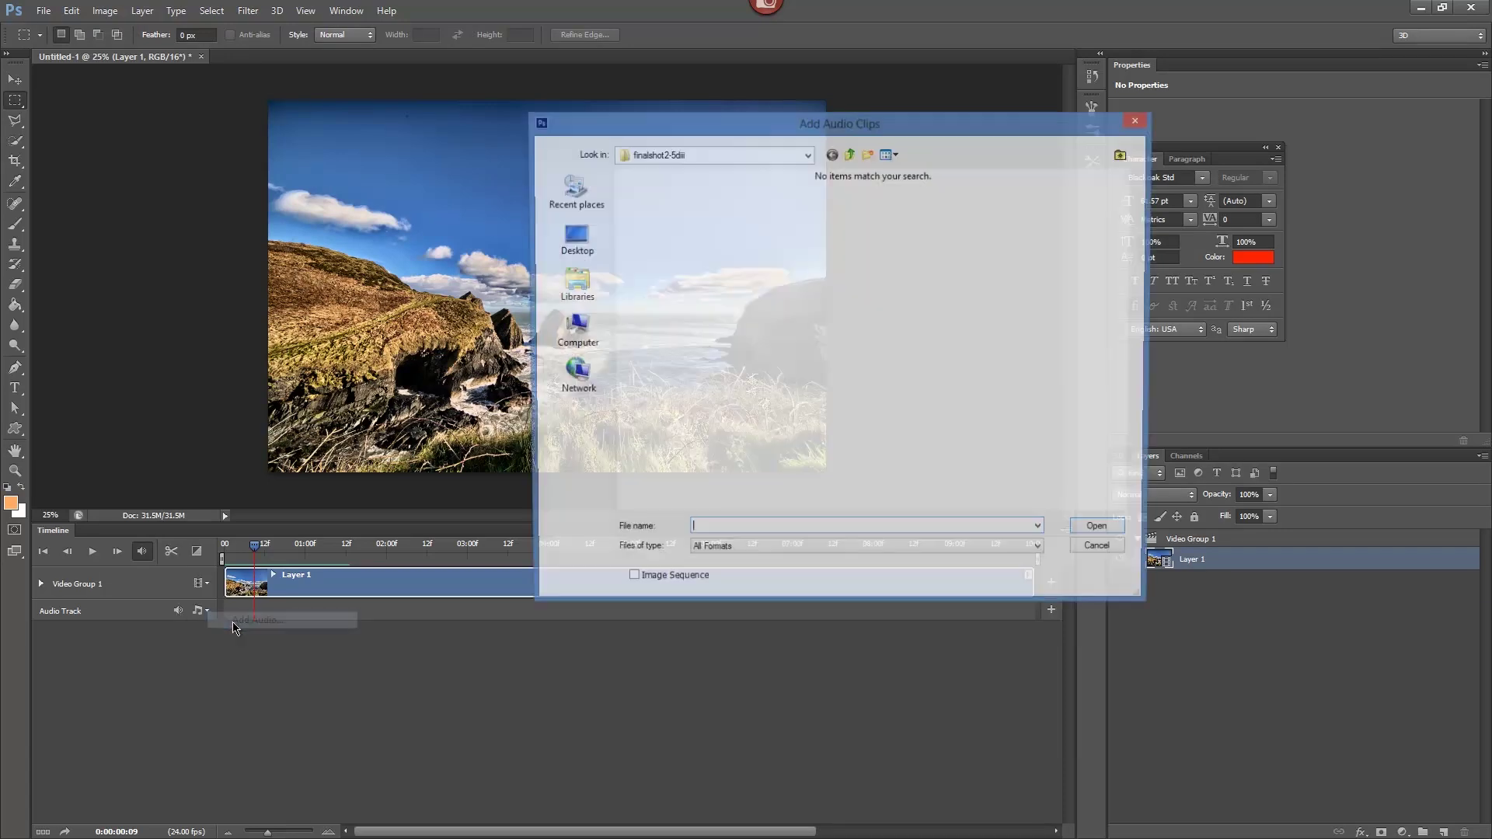
pyautogui.click(807, 154)
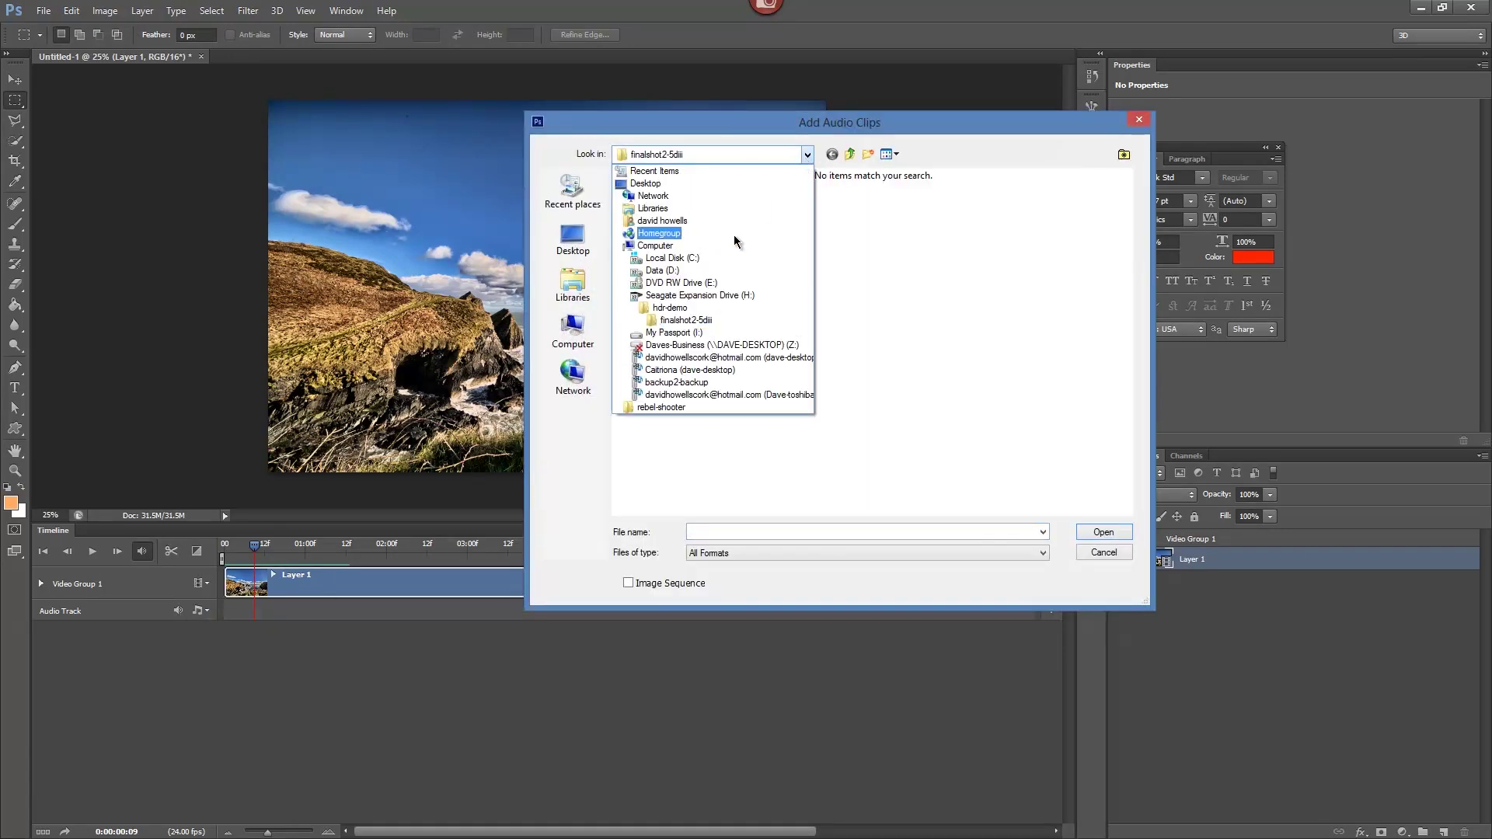
pyautogui.click(667, 333)
pyautogui.click(683, 273)
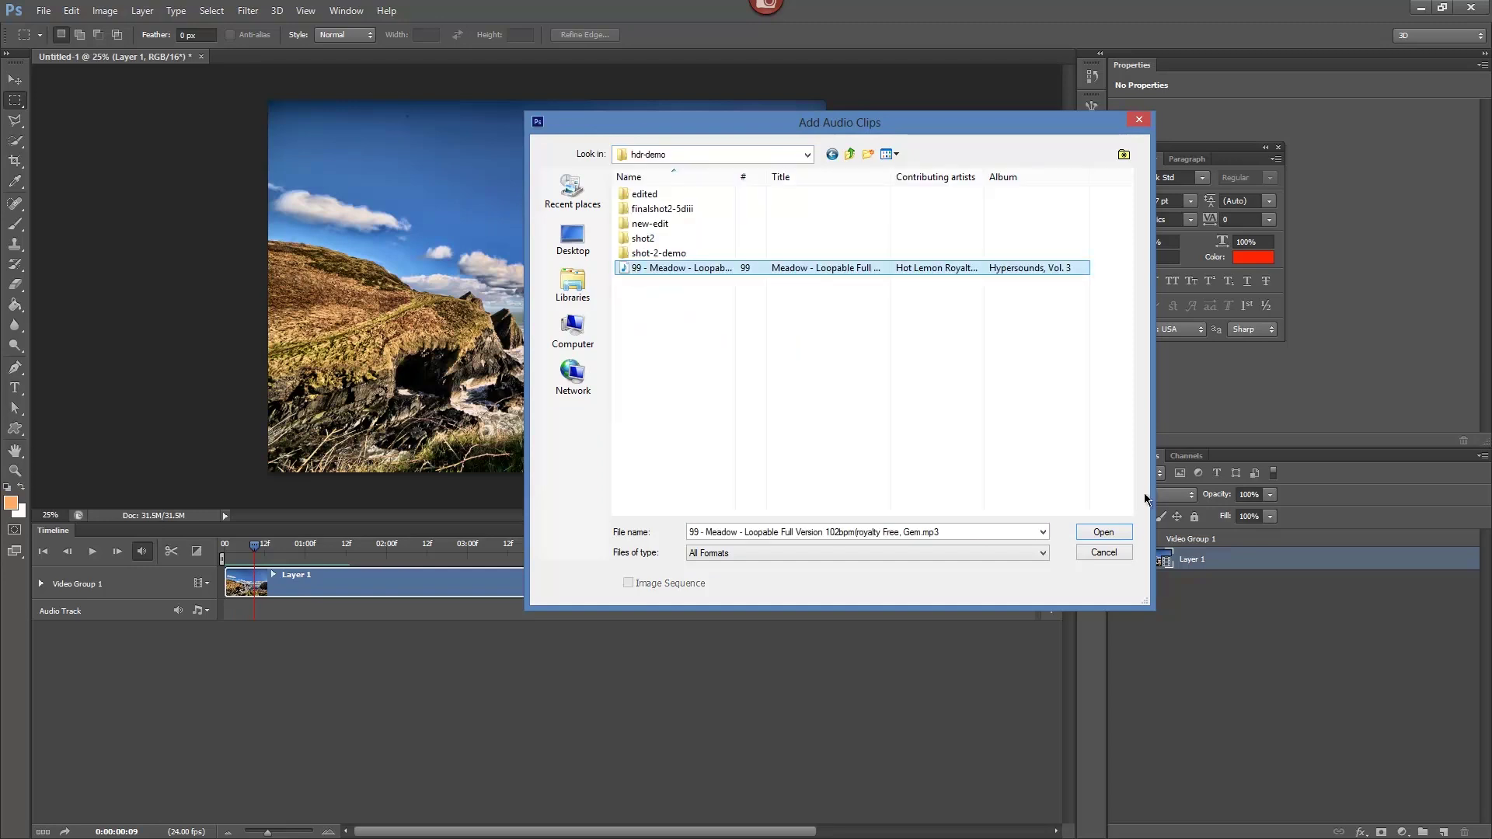
pyautogui.click(1104, 532)
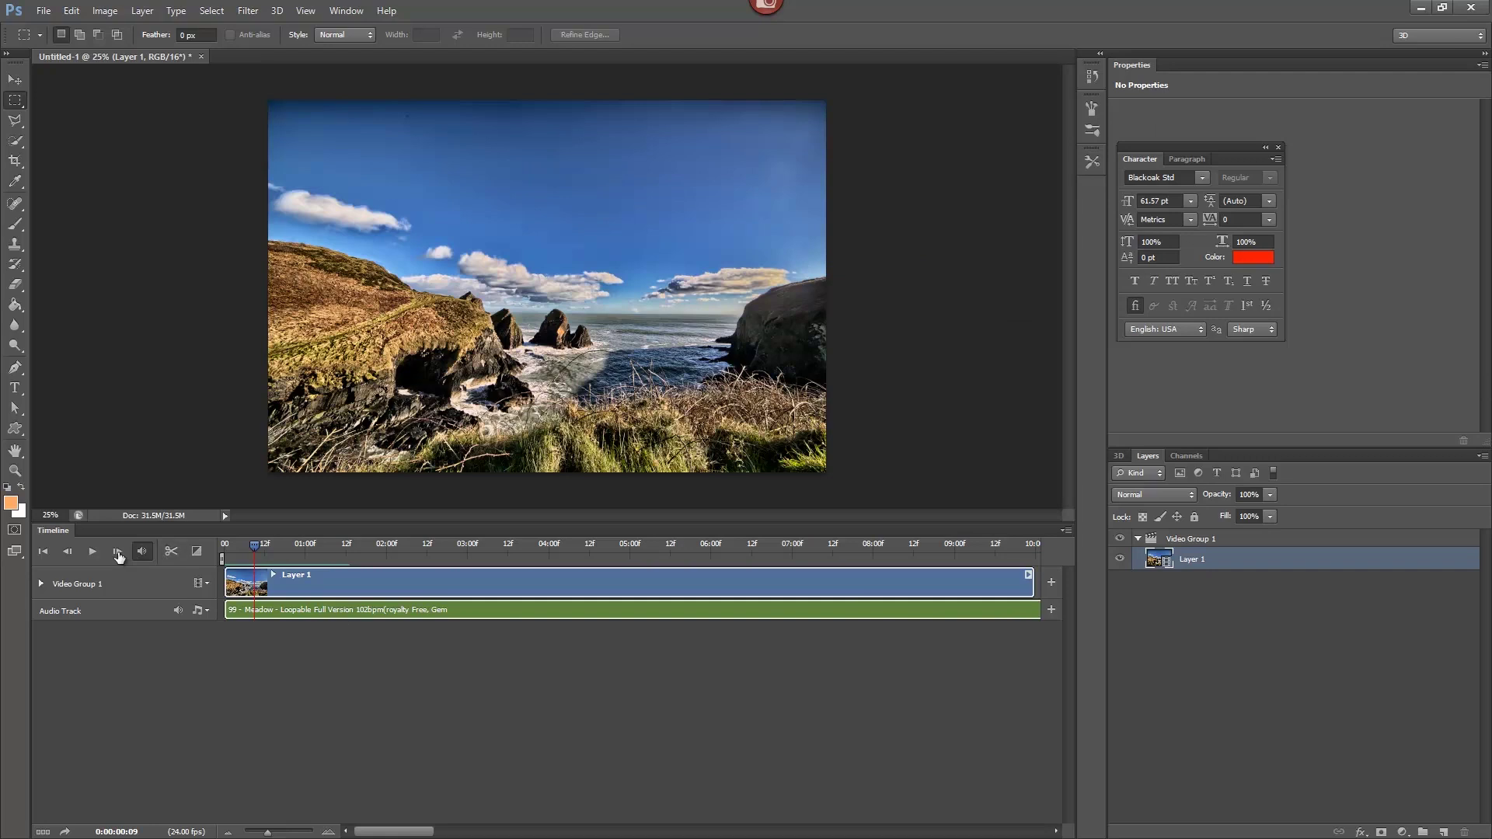
pyautogui.click(95, 552)
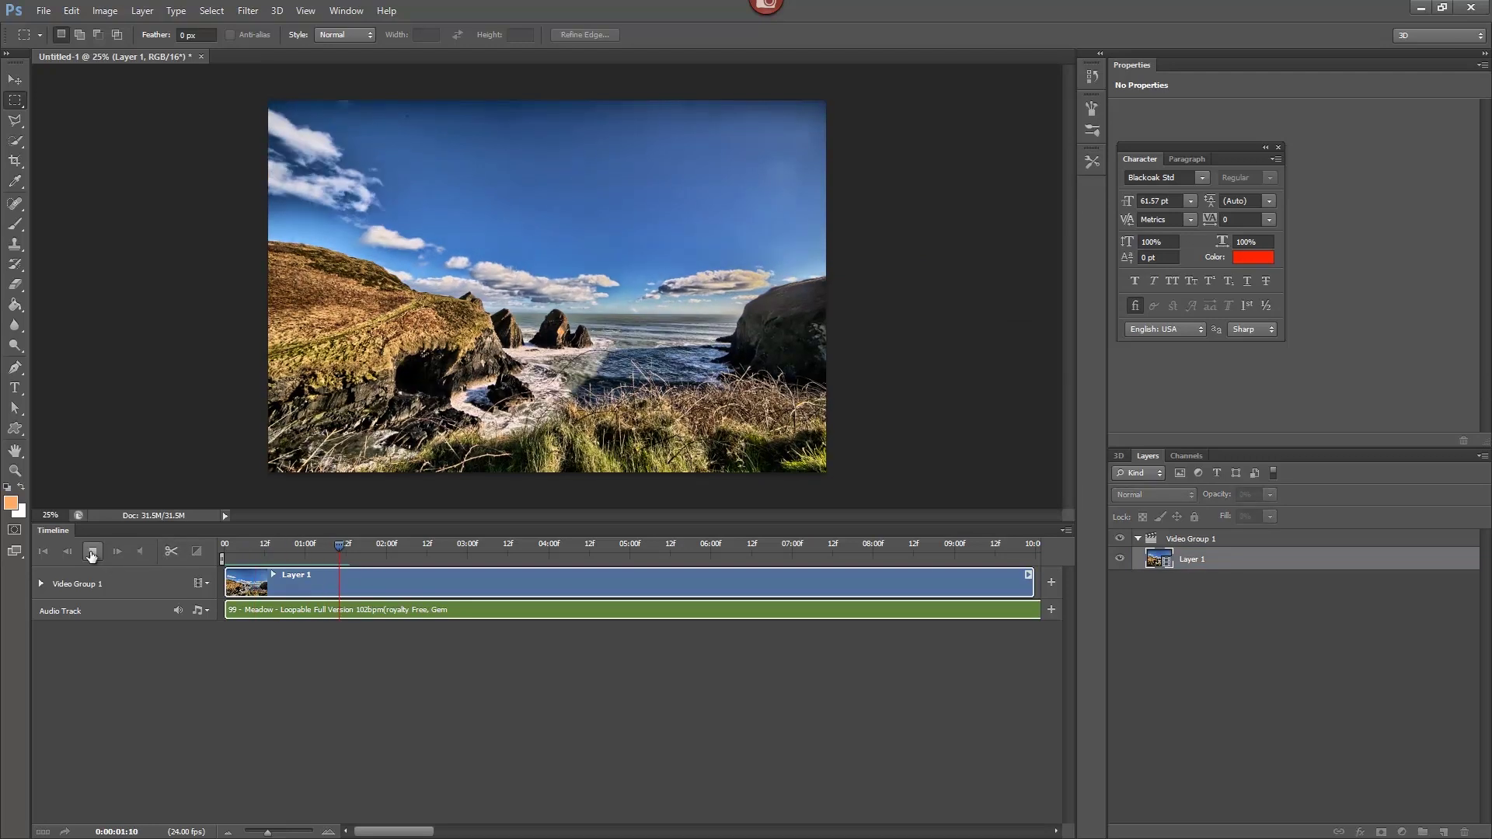
pyautogui.click(92, 552)
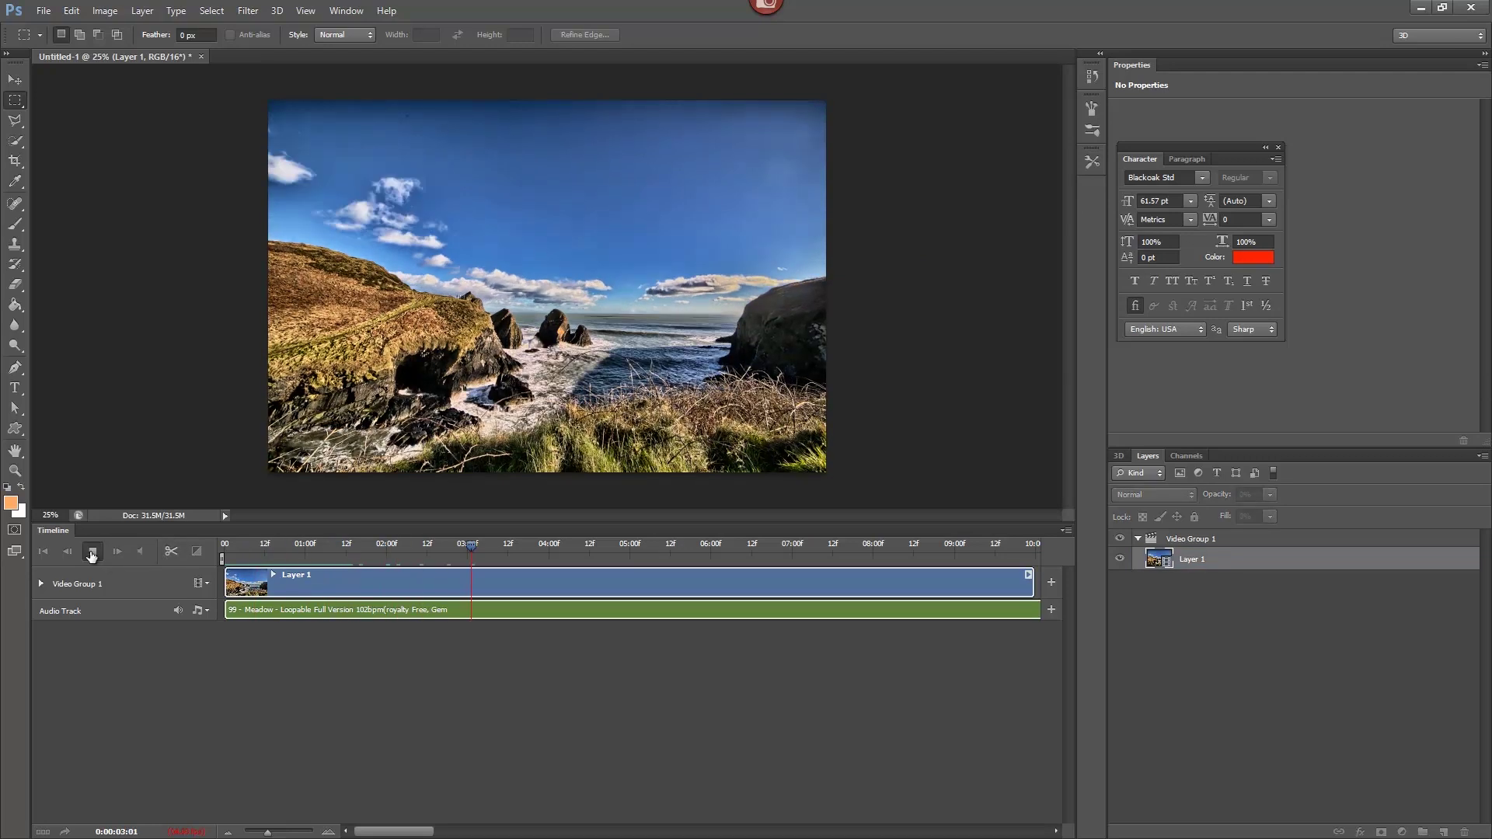
# Step: Start a video render of the timeline and choose Photoshop Image Sequence as the output type
pyautogui.click(44, 10)
pyautogui.moveTo(68, 301)
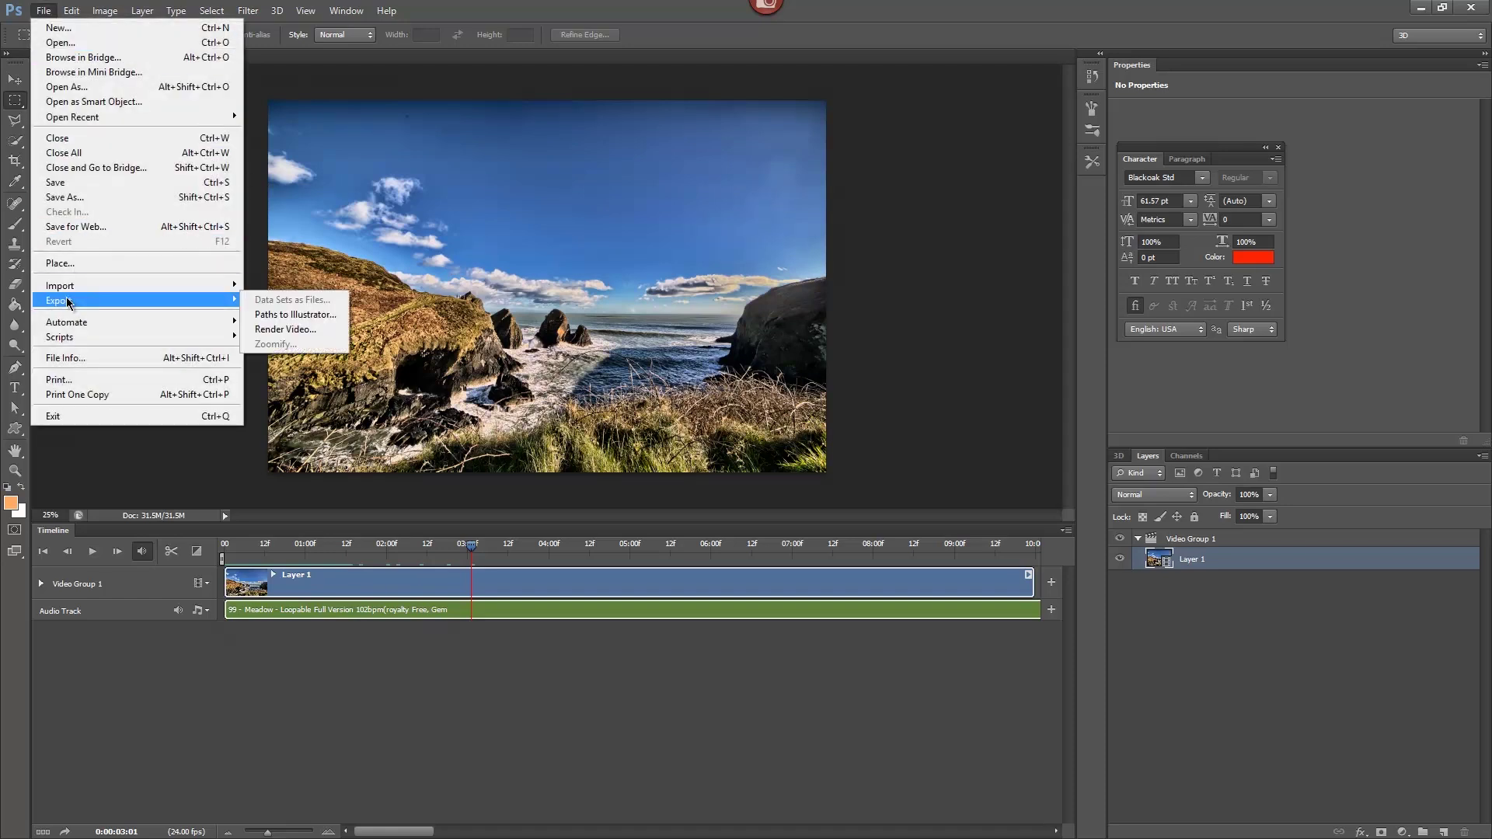
pyautogui.click(286, 329)
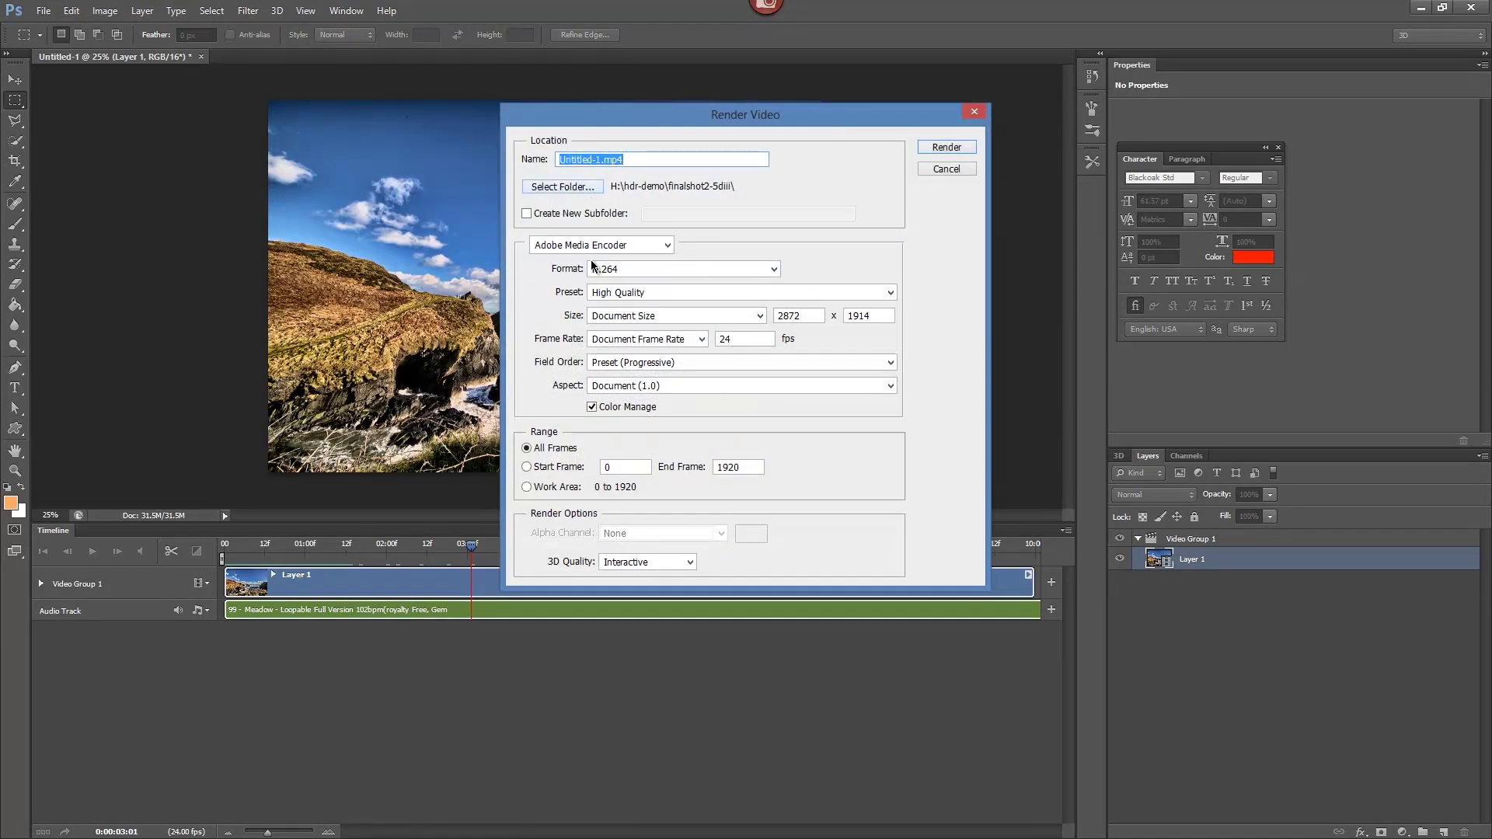
pyautogui.click(667, 246)
pyautogui.click(667, 248)
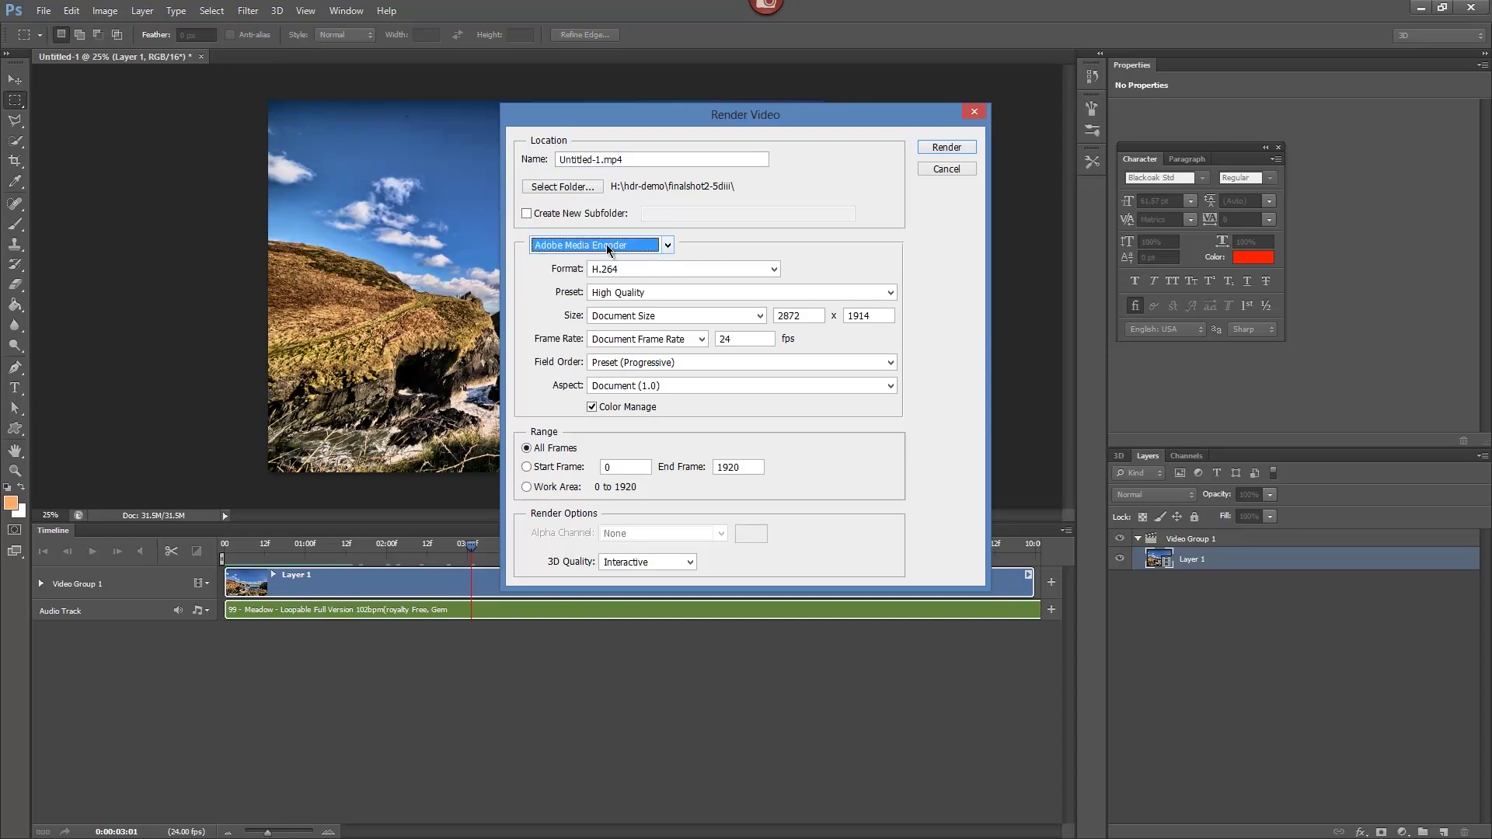
pyautogui.click(668, 246)
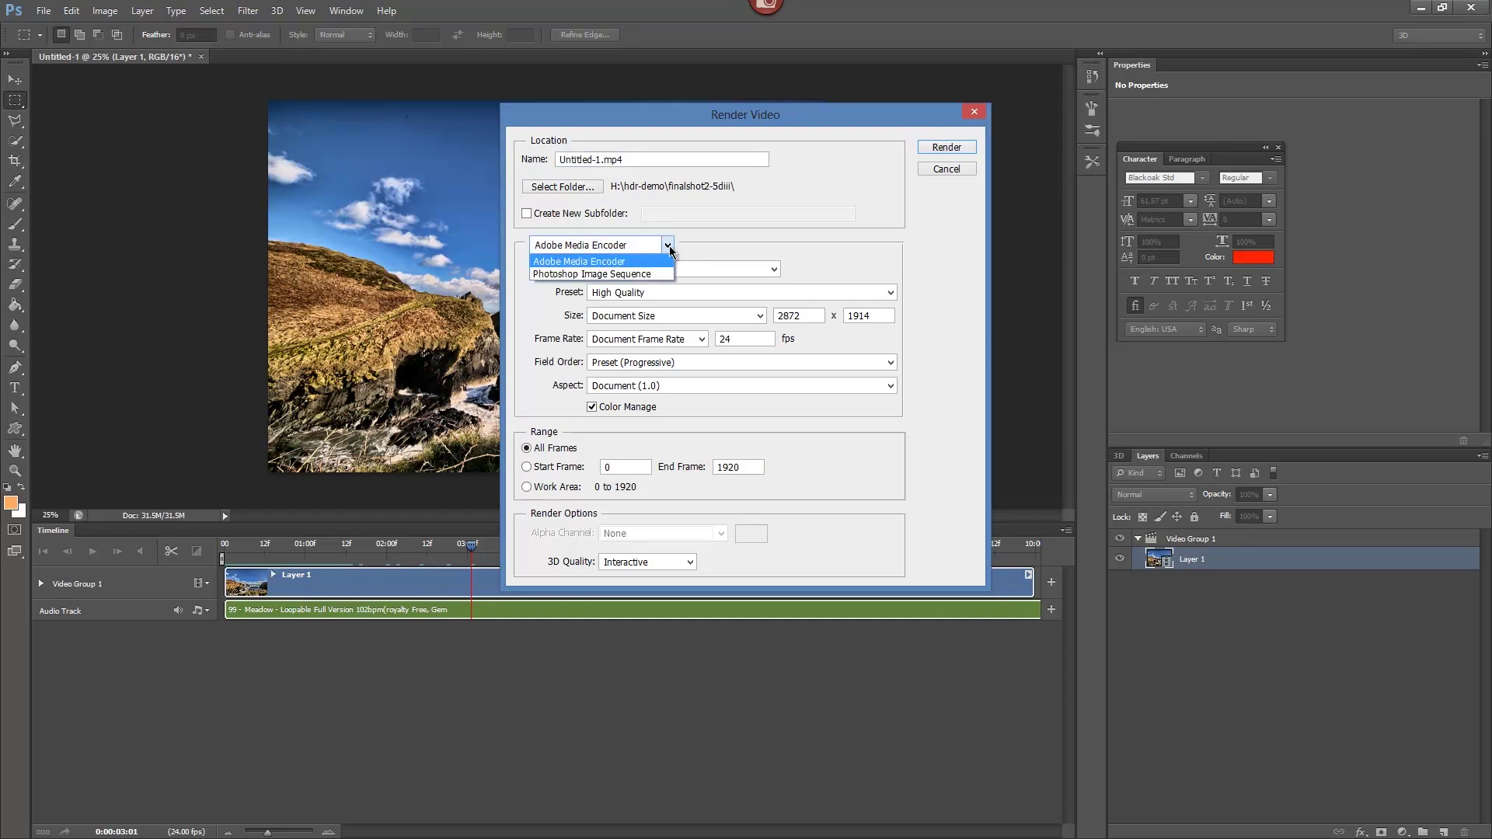
pyautogui.click(660, 269)
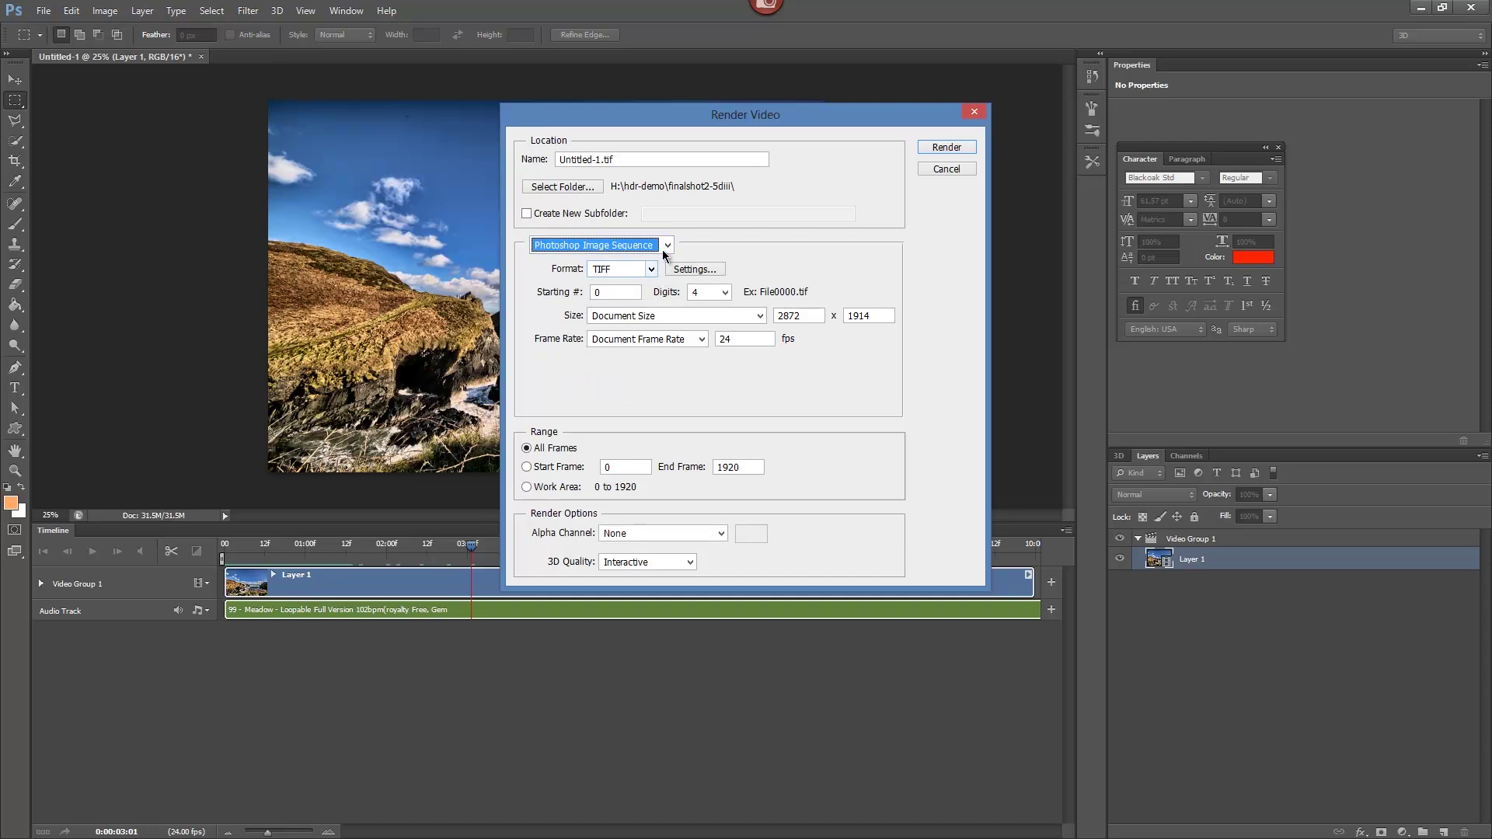
# Step: Try Photoshop as the rendered sequence's image format, then set the format to PNG
pyautogui.click(651, 269)
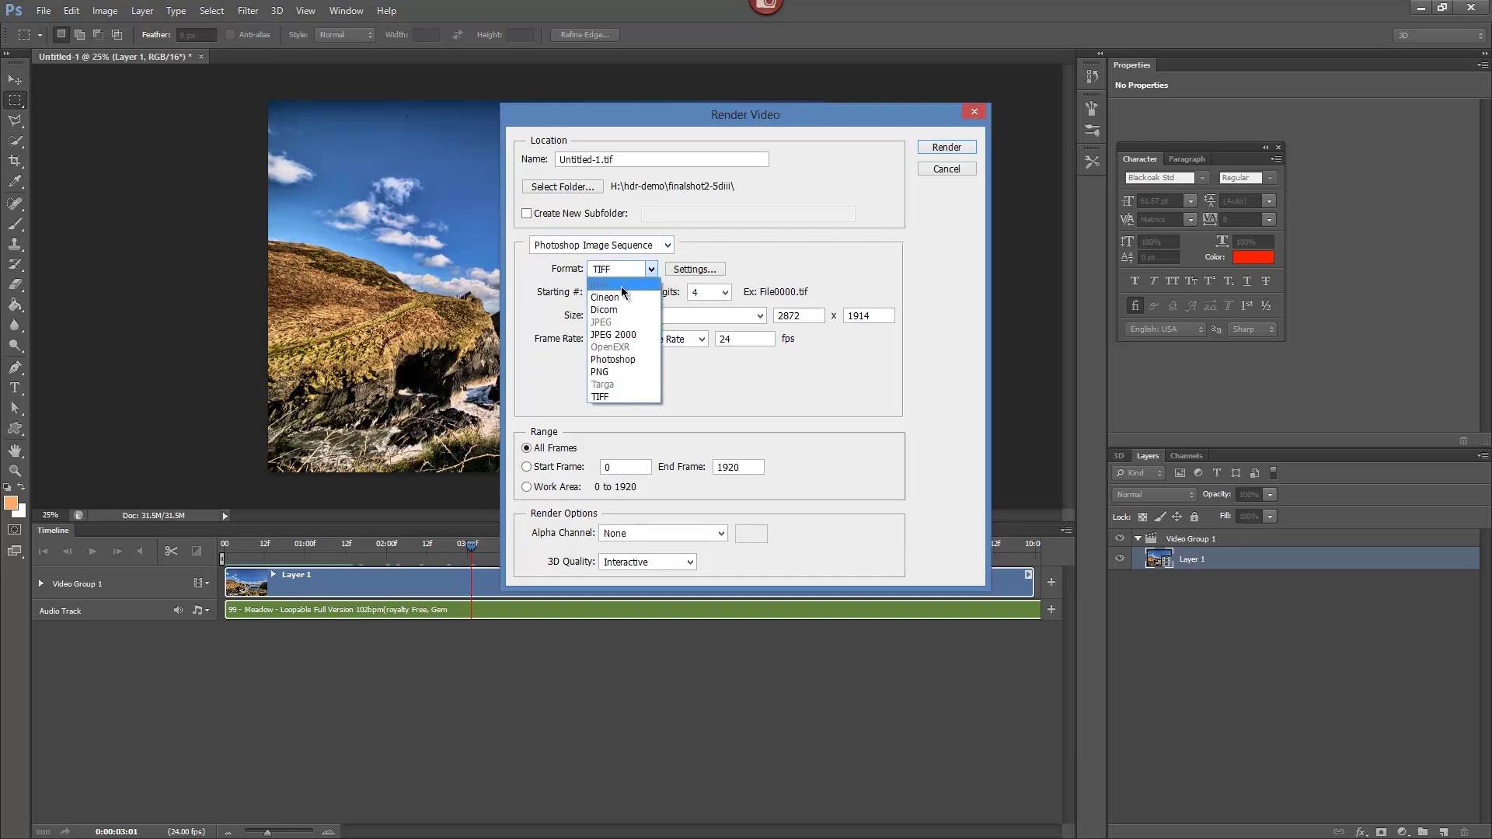
pyautogui.click(619, 360)
pyautogui.click(651, 269)
pyautogui.click(617, 370)
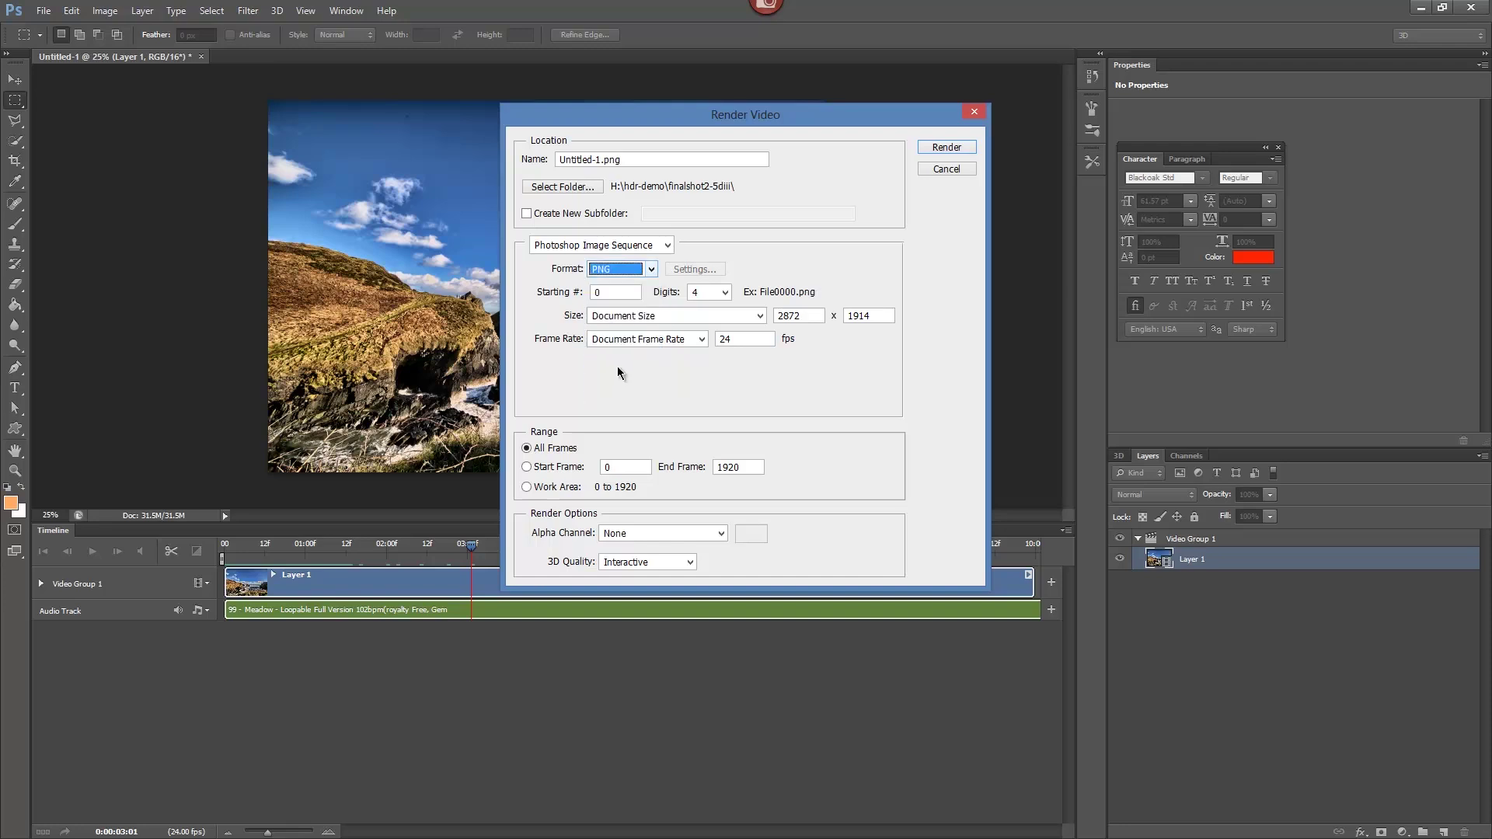
# Step: Set the render size to HDTV 1080p, keep the document frame rate, and start the render but cancel it at the PNG options
pyautogui.click(759, 317)
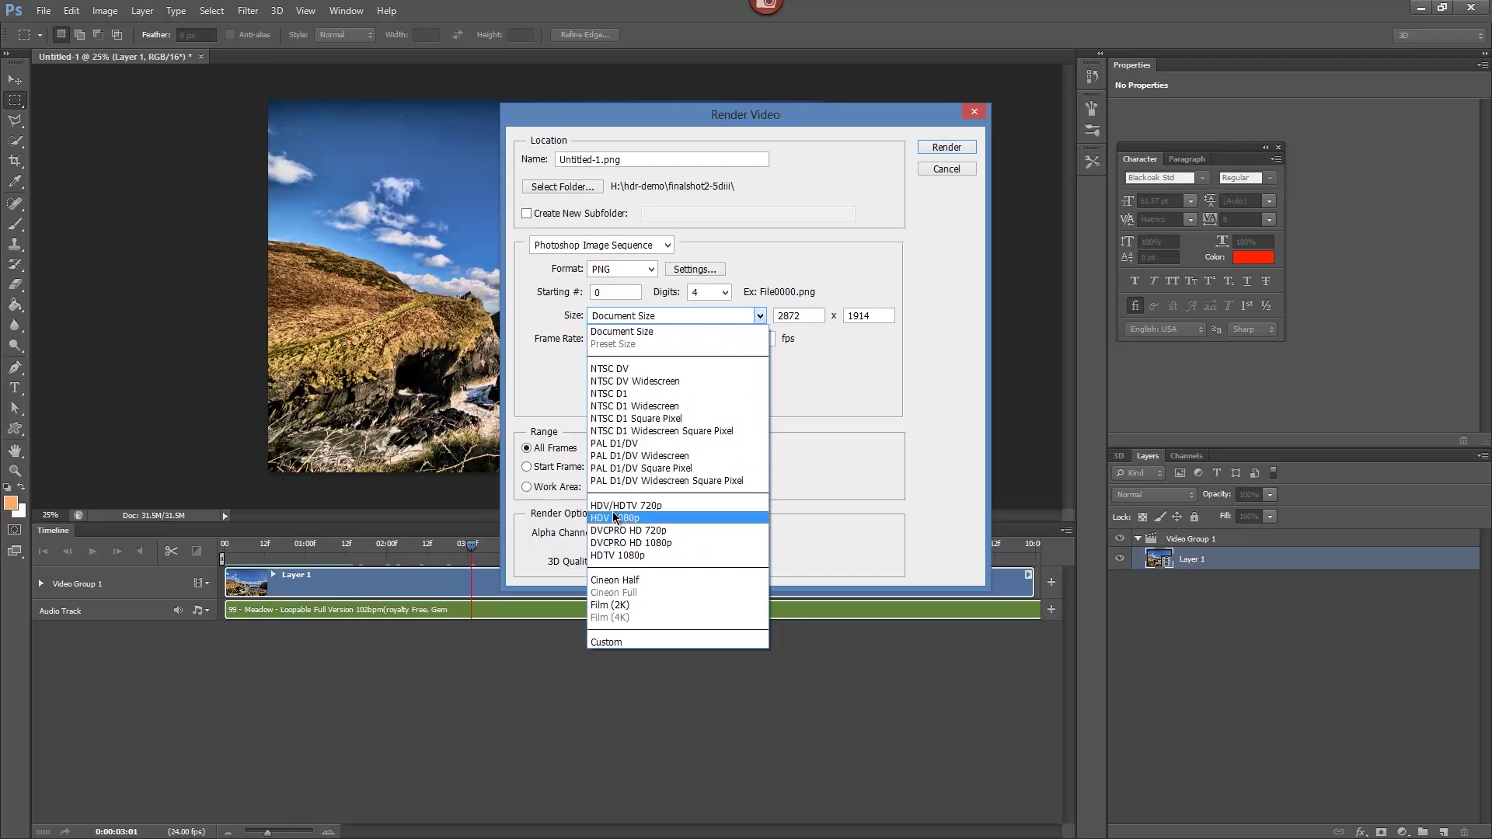
pyautogui.click(617, 555)
pyautogui.click(701, 339)
pyautogui.click(702, 339)
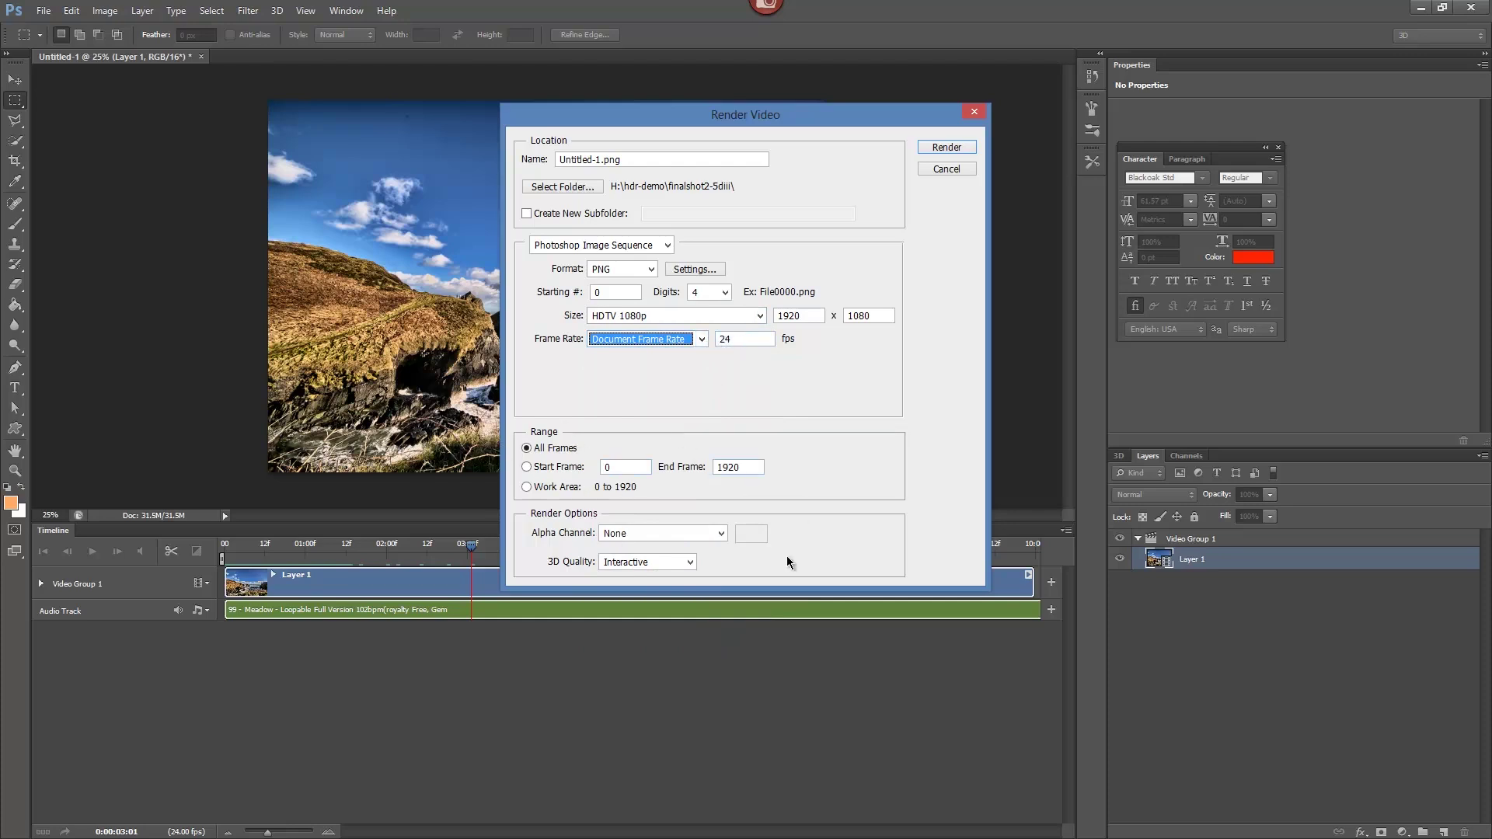
pyautogui.click(947, 147)
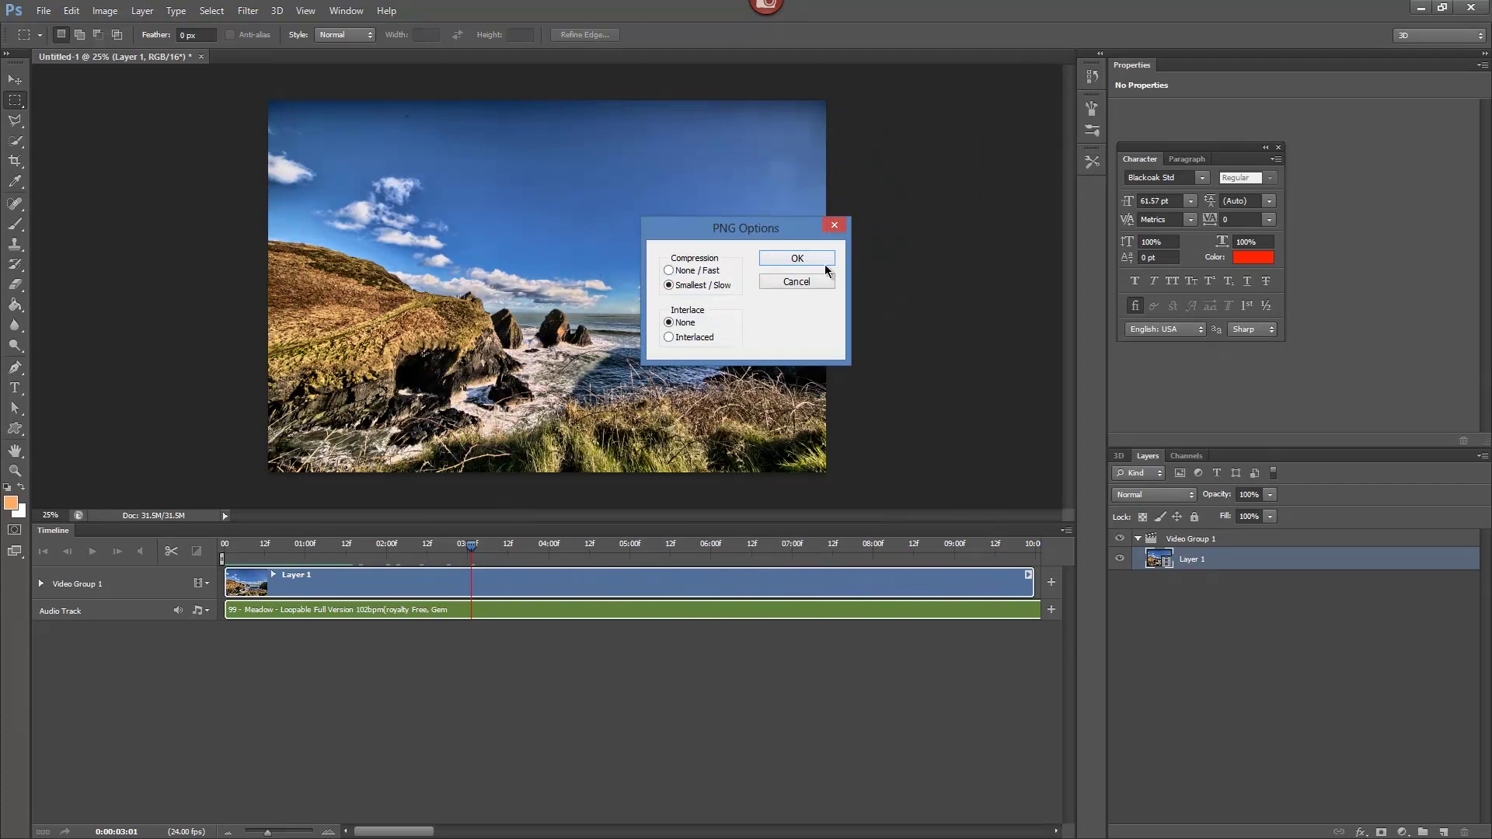
pyautogui.click(787, 283)
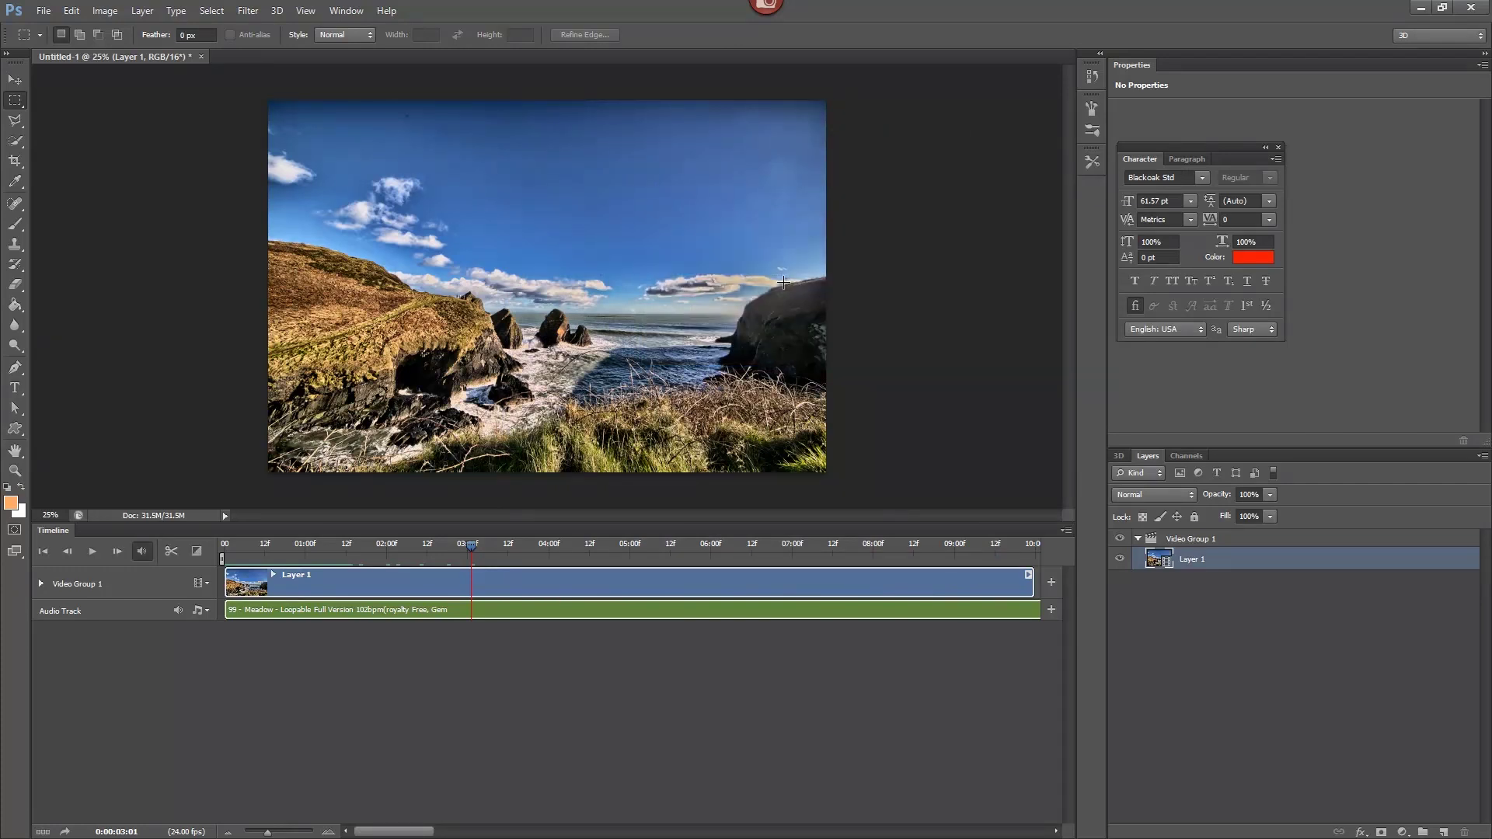
# Step: Close the image sequence document in Photoshop
pyautogui.click(44, 12)
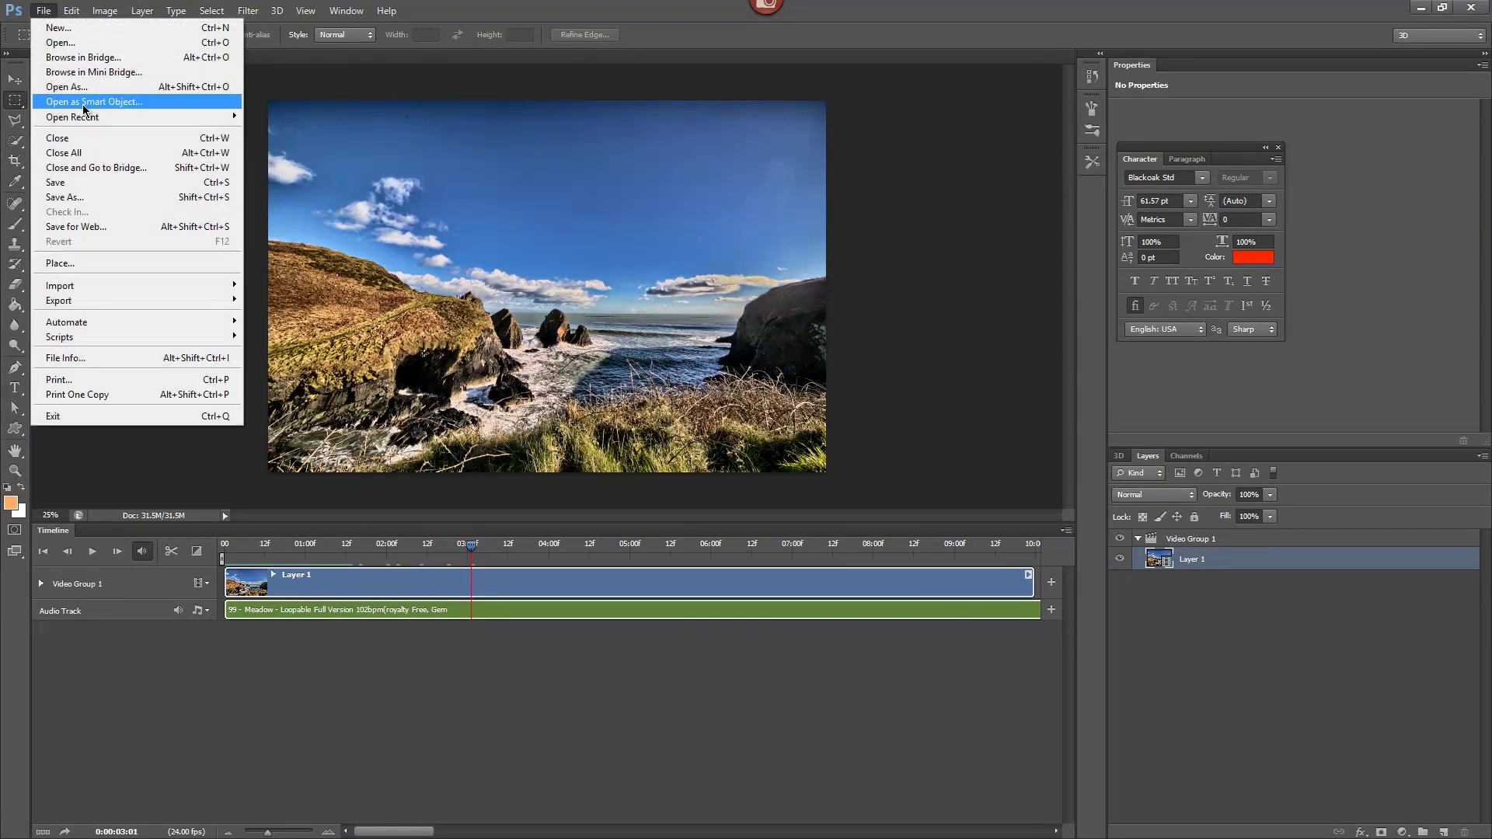
pyautogui.click(91, 145)
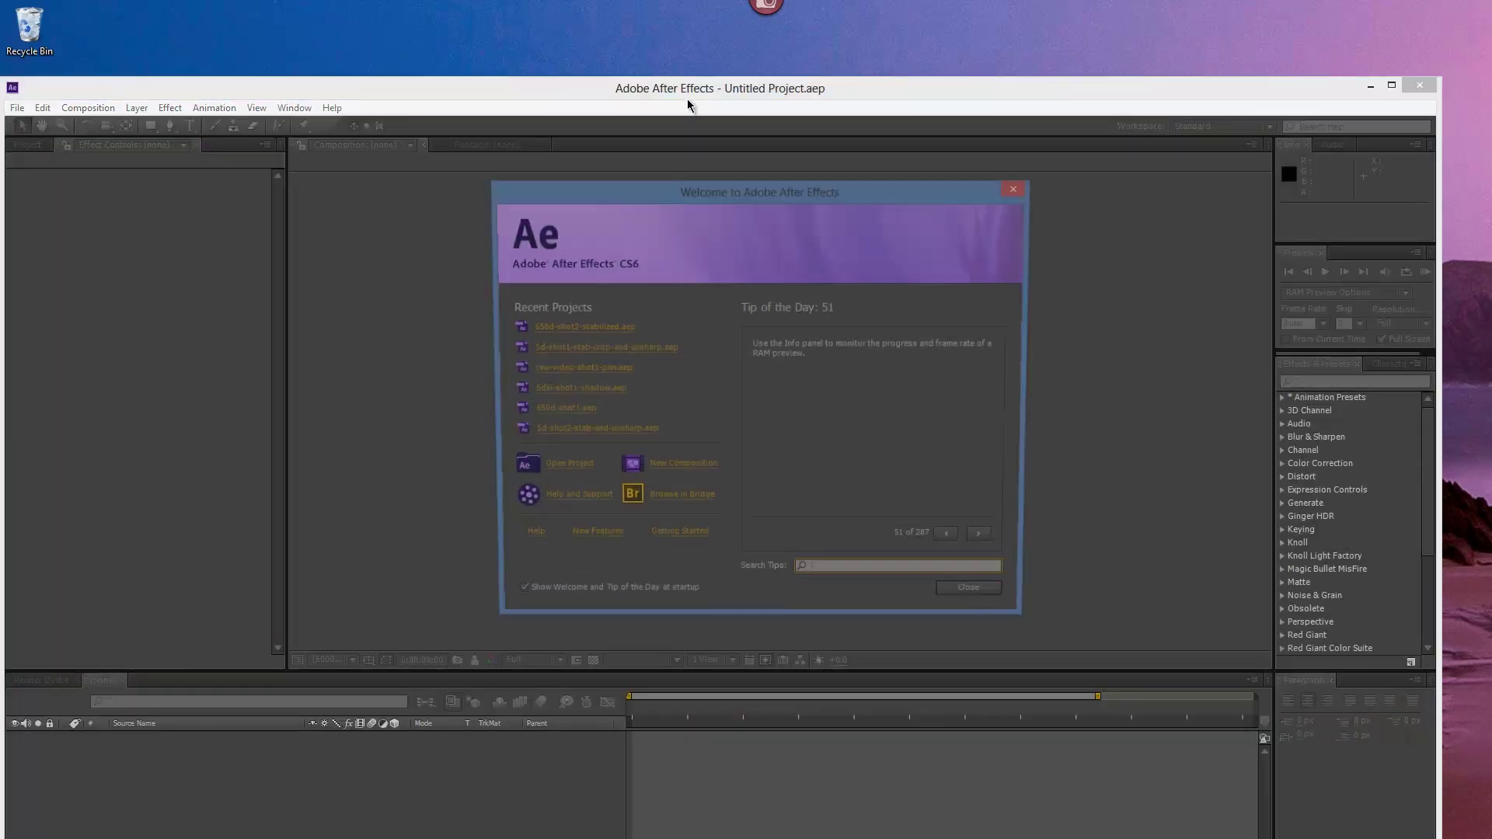
# Step: Switch to After Effects, dismiss its Welcome screen and reposition the application window on the desktop
pyautogui.click(980, 604)
pyautogui.moveTo(683, 90); pyautogui.dragTo(713, 63)
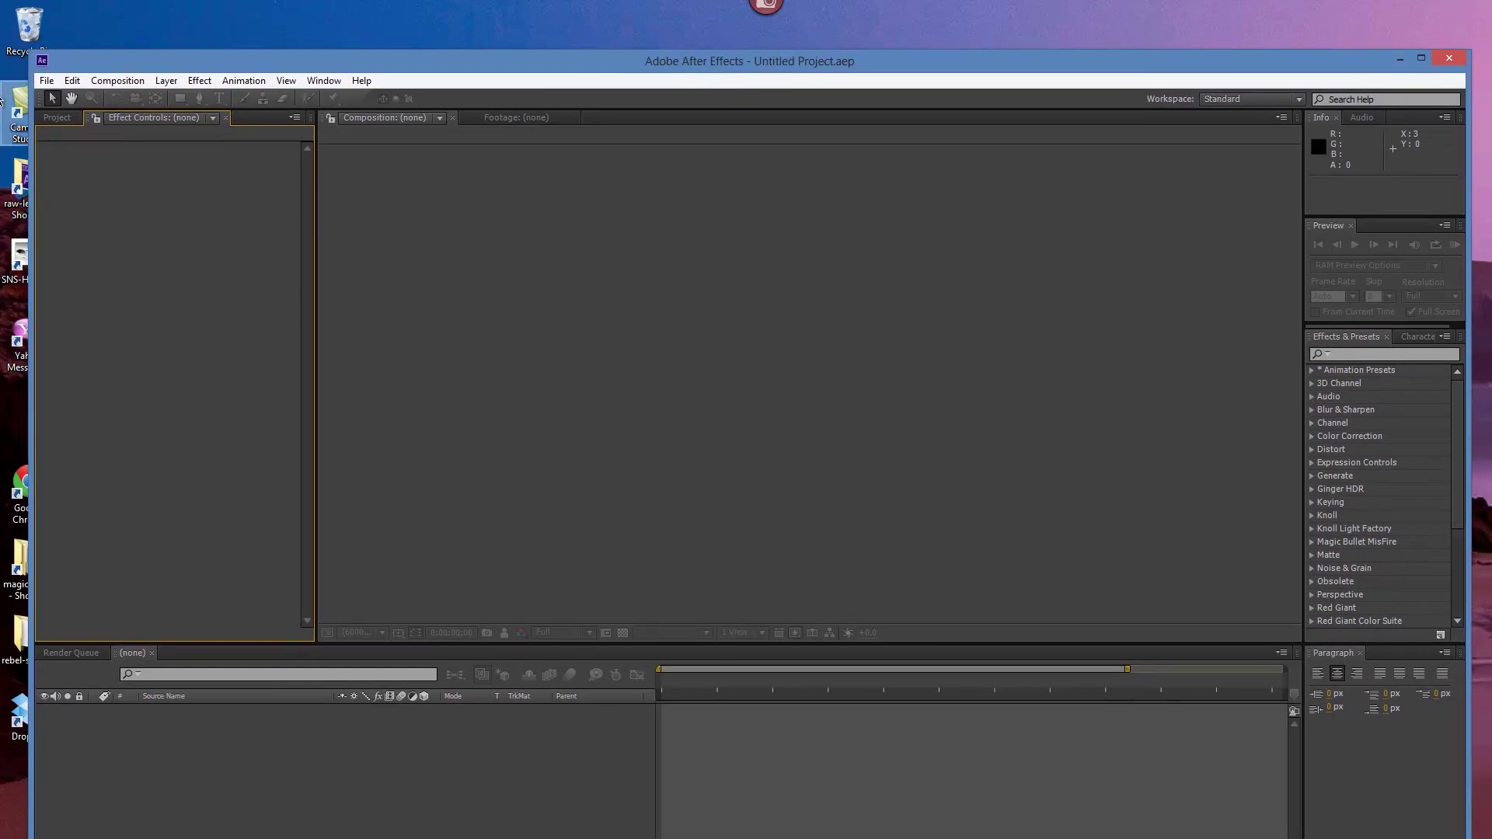
pyautogui.click(46, 81)
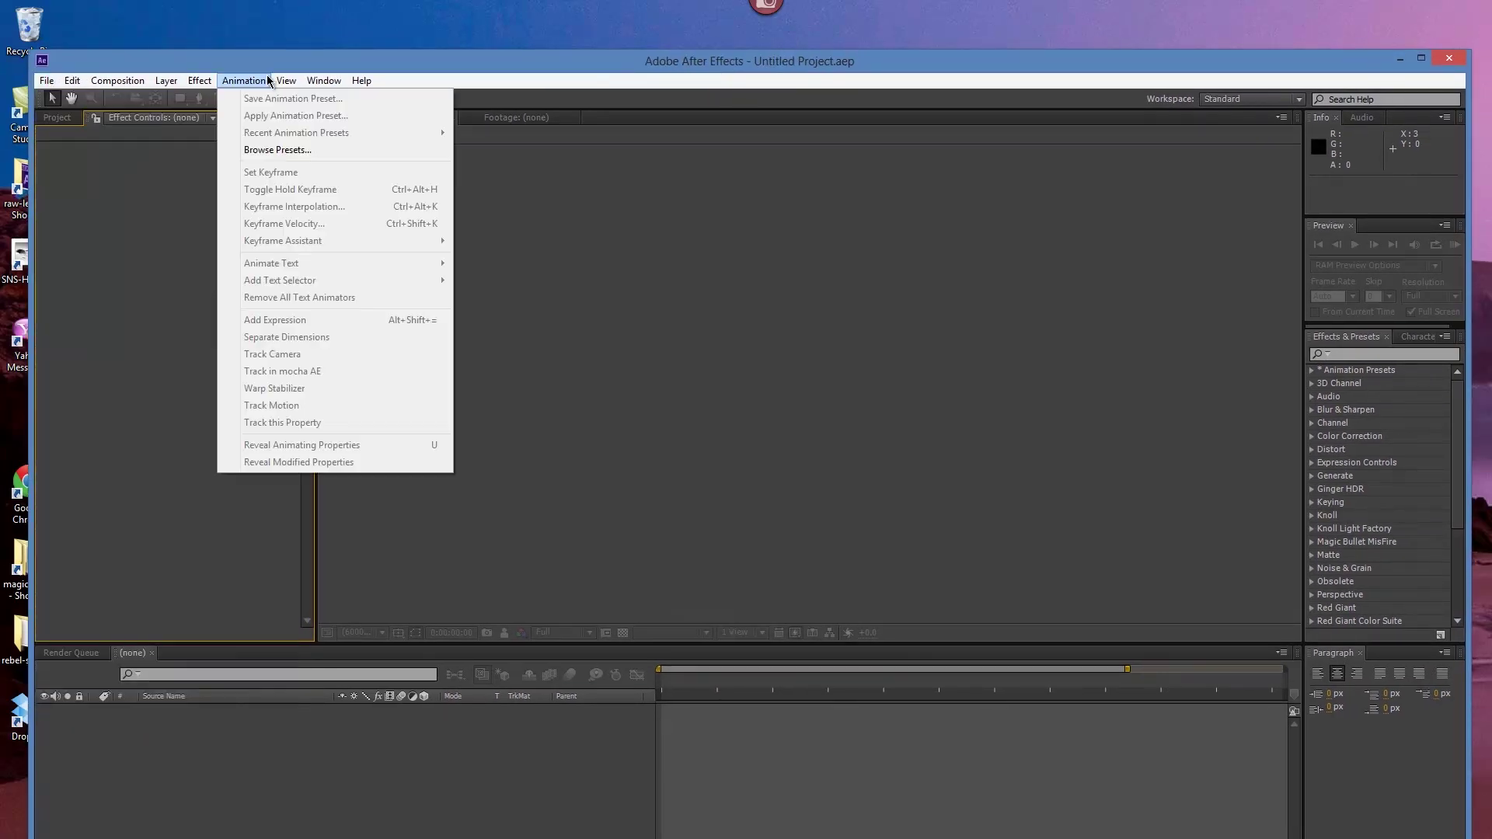
# Step: Import the finalshot2-5diii frames as a TIFF sequence beginning with 1IMG.tif
pyautogui.click(272, 62)
pyautogui.moveTo(272, 62); pyautogui.dragTo(255, 29)
pyautogui.click(36, 49)
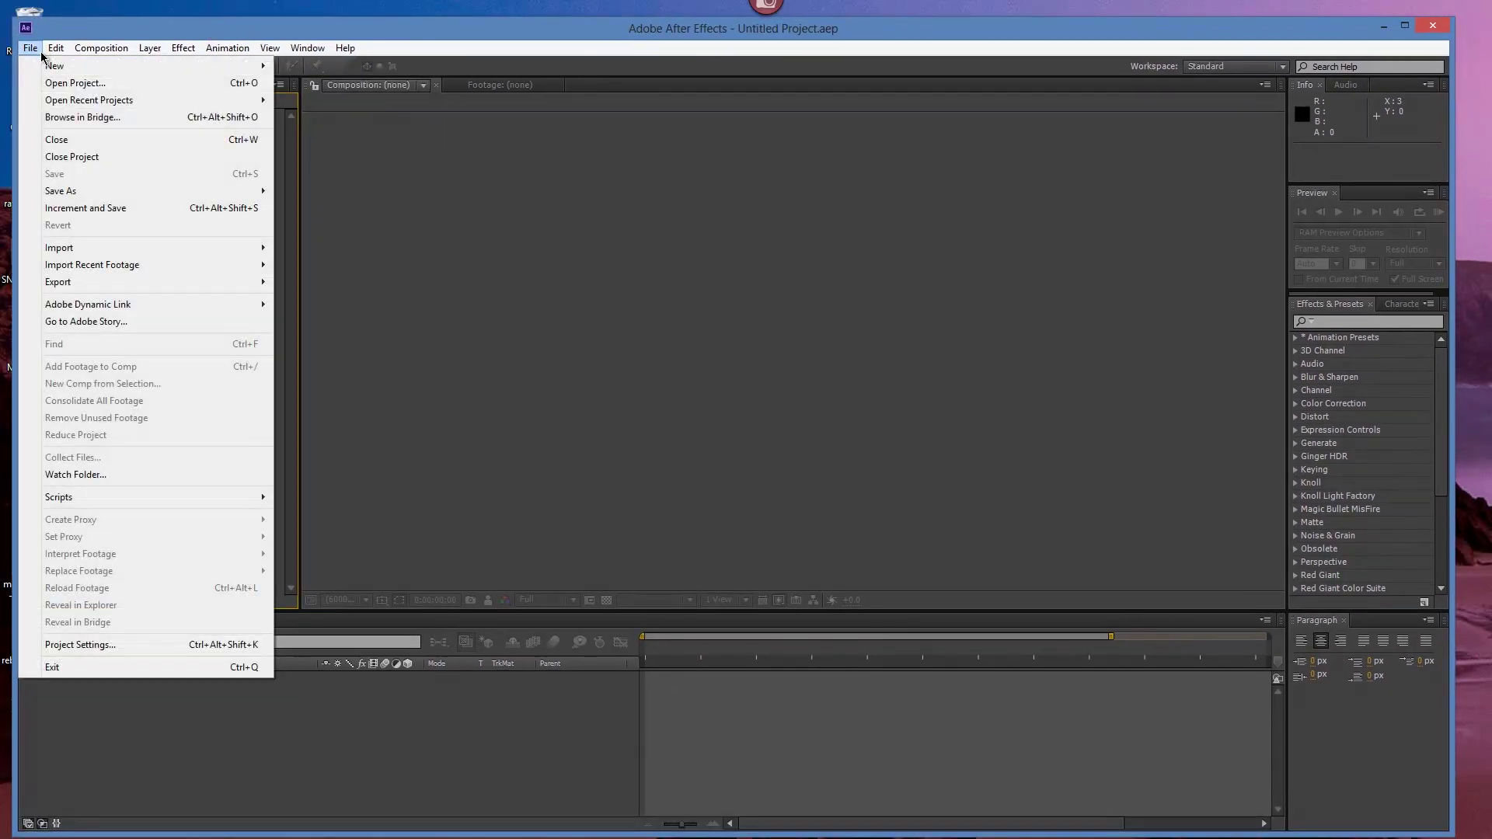
pyautogui.moveTo(162, 256)
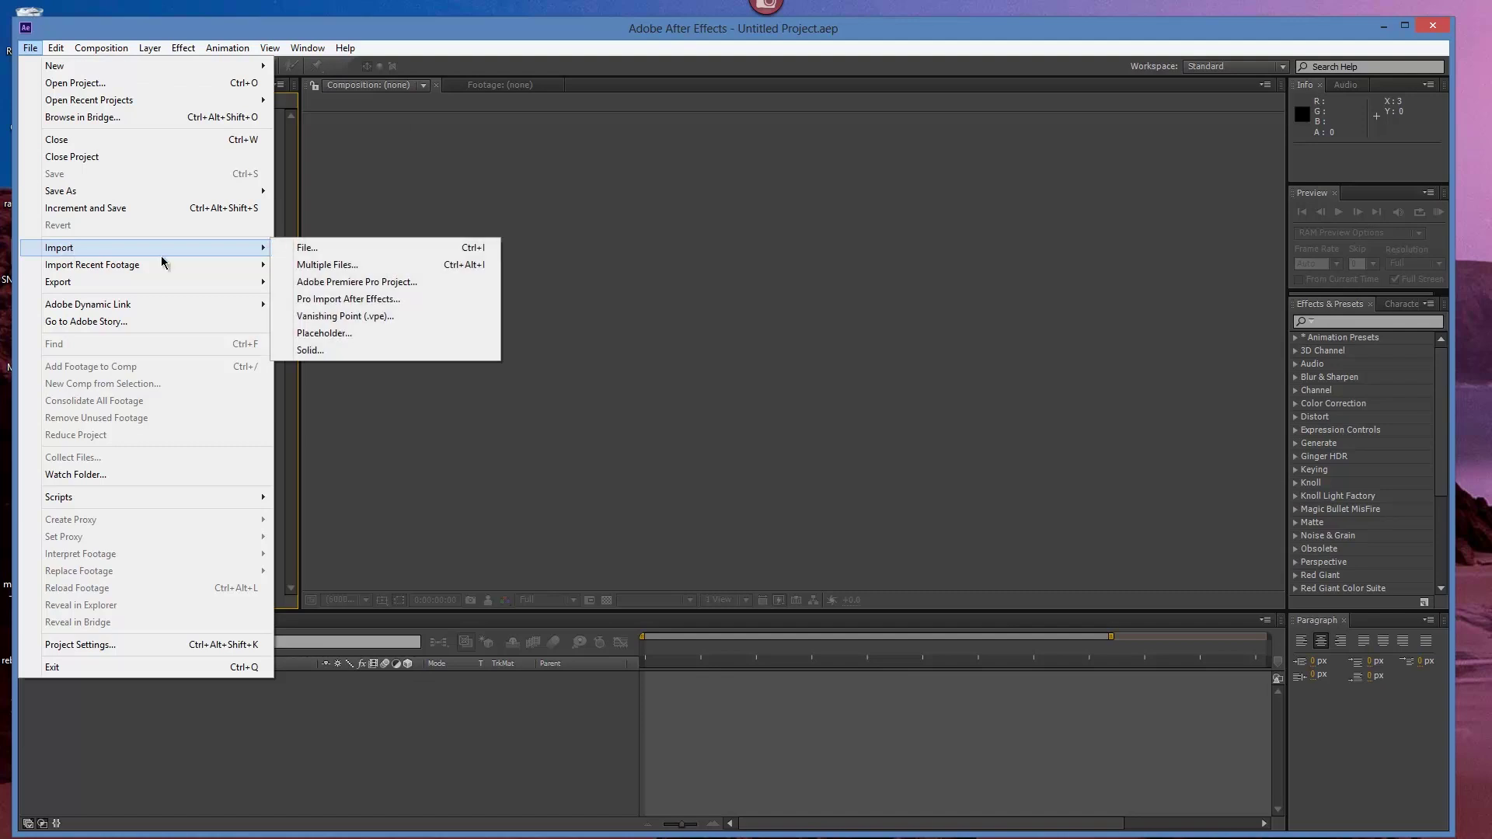
pyautogui.click(317, 249)
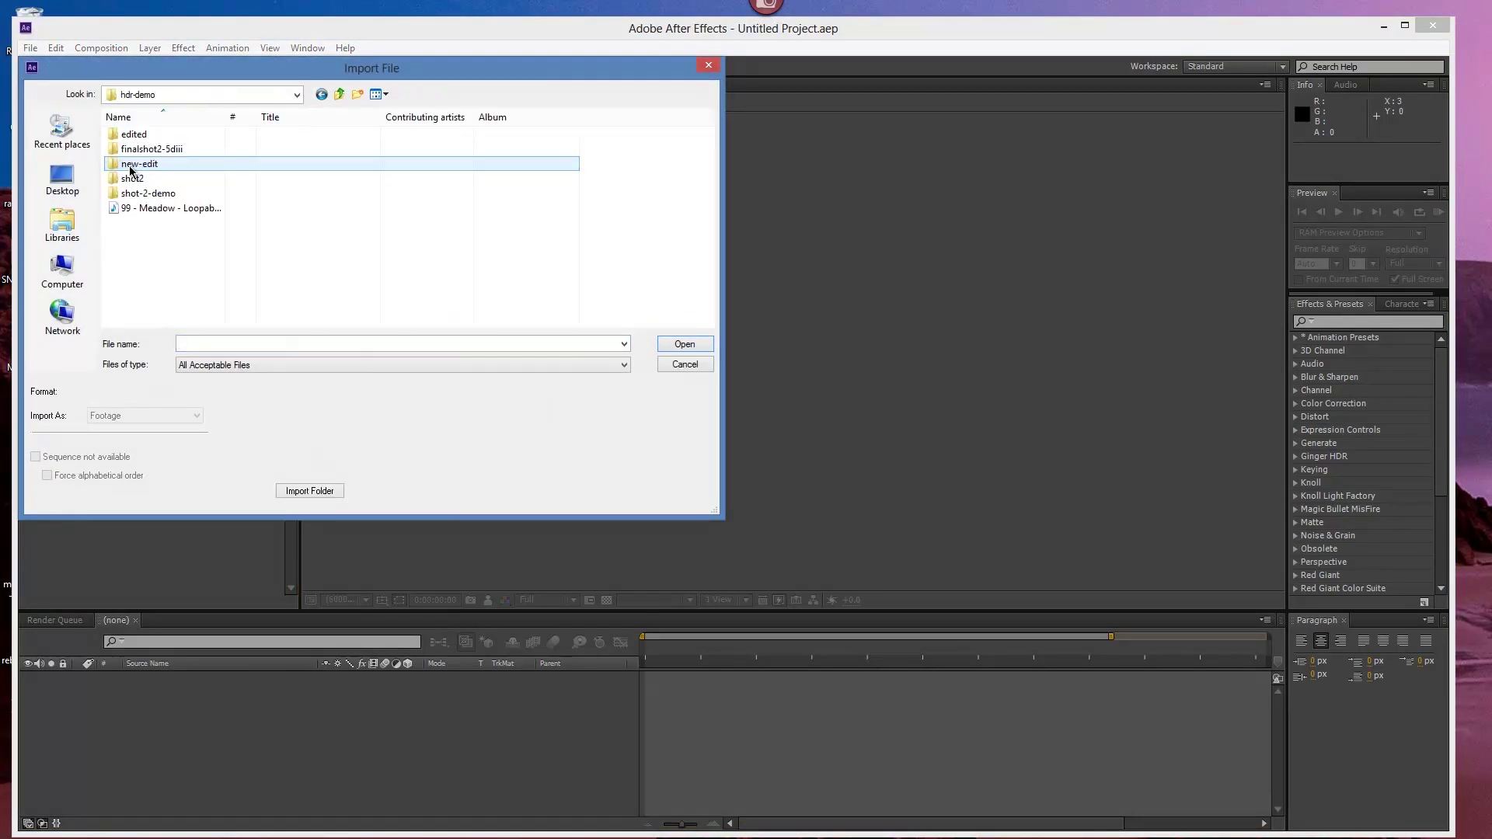
pyautogui.doubleClick(131, 151)
pyautogui.click(134, 155)
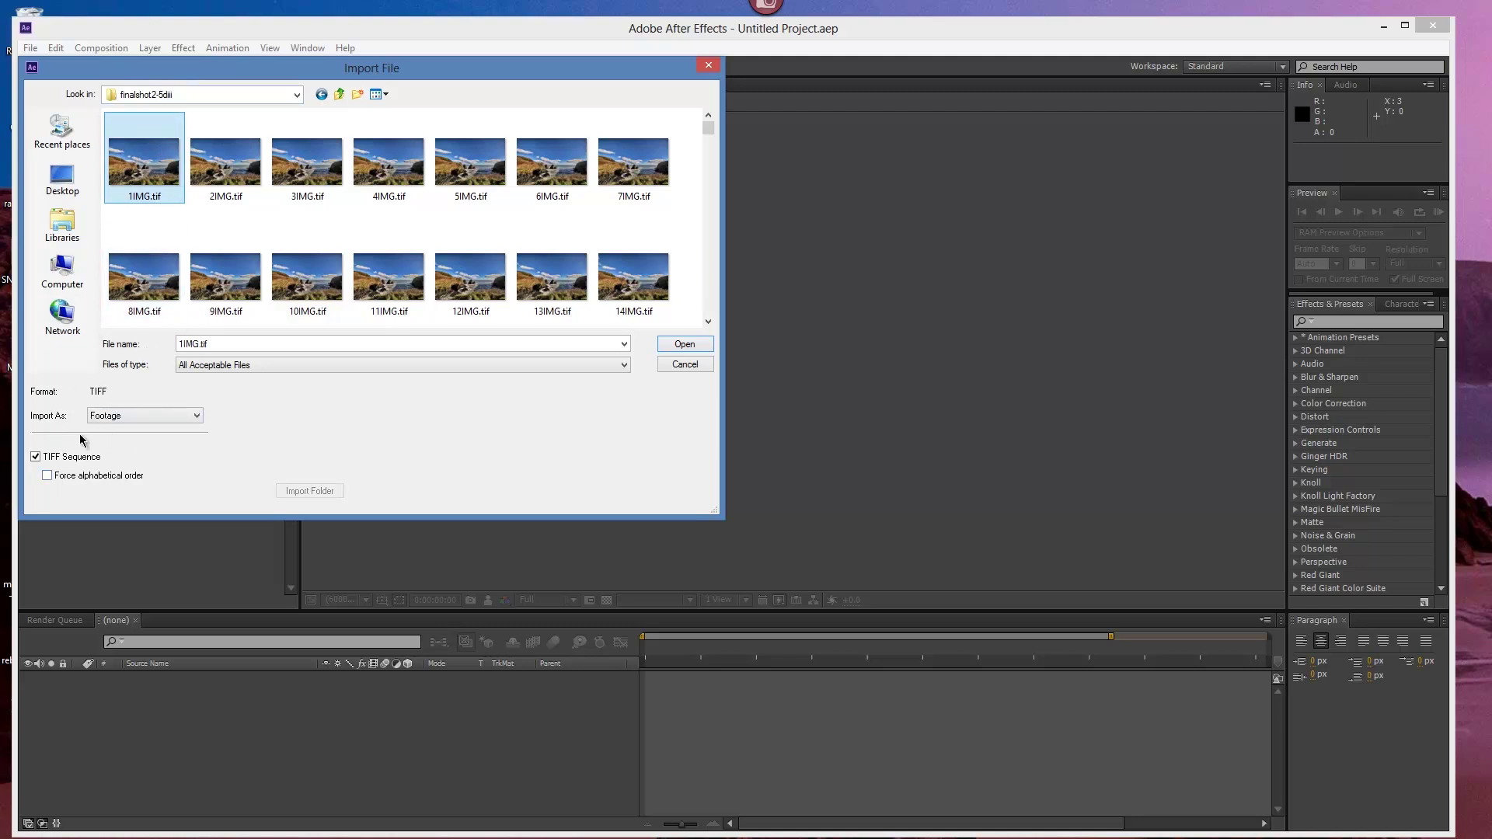
pyautogui.click(47, 476)
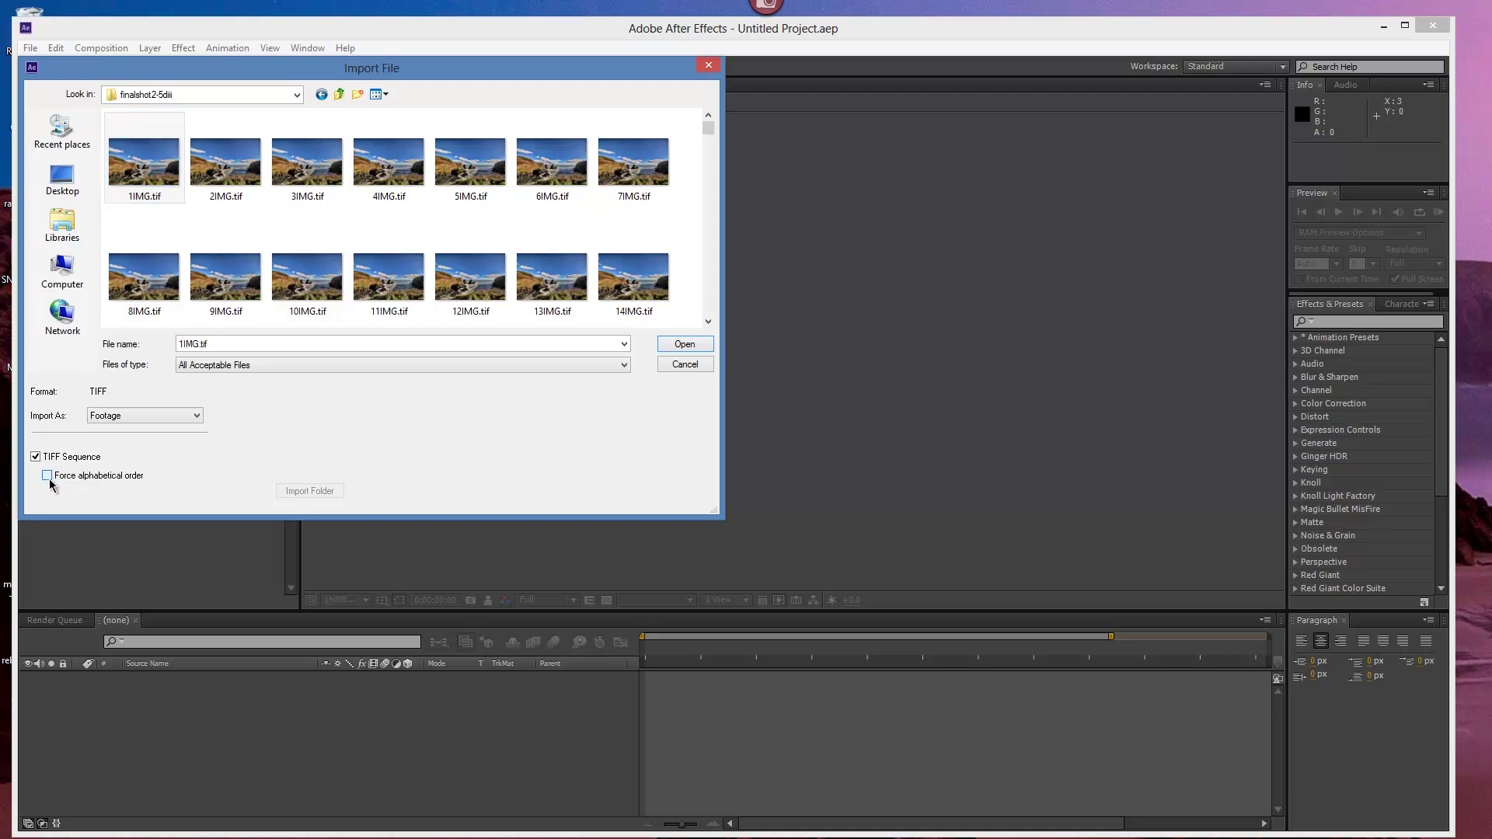
pyautogui.click(683, 345)
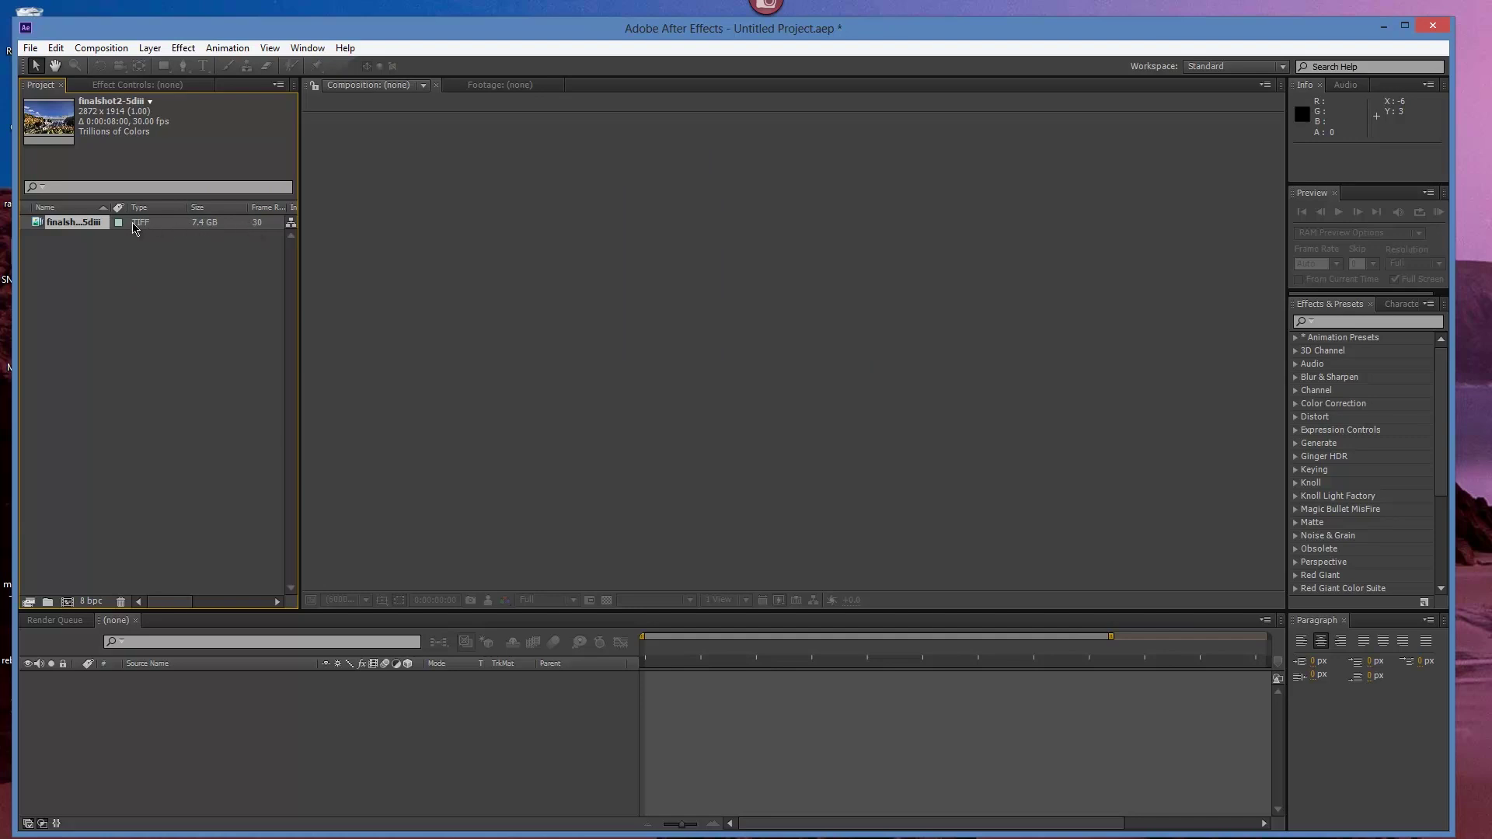
# Step: Interpret the imported TIFF sequence at an assumed frame rate of 24 frames per second
pyautogui.rightClick(263, 224)
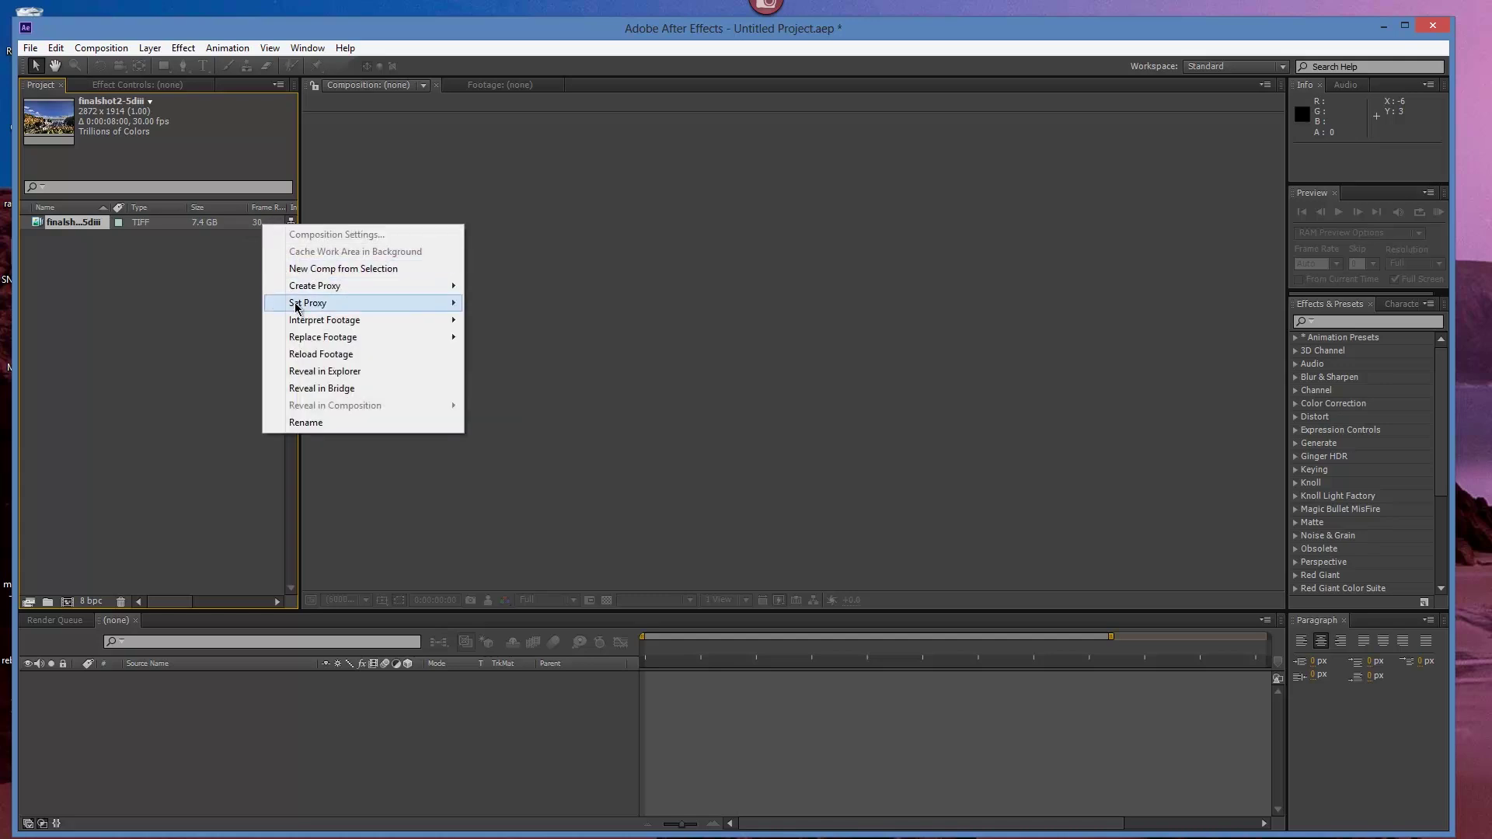
pyautogui.moveTo(296, 309)
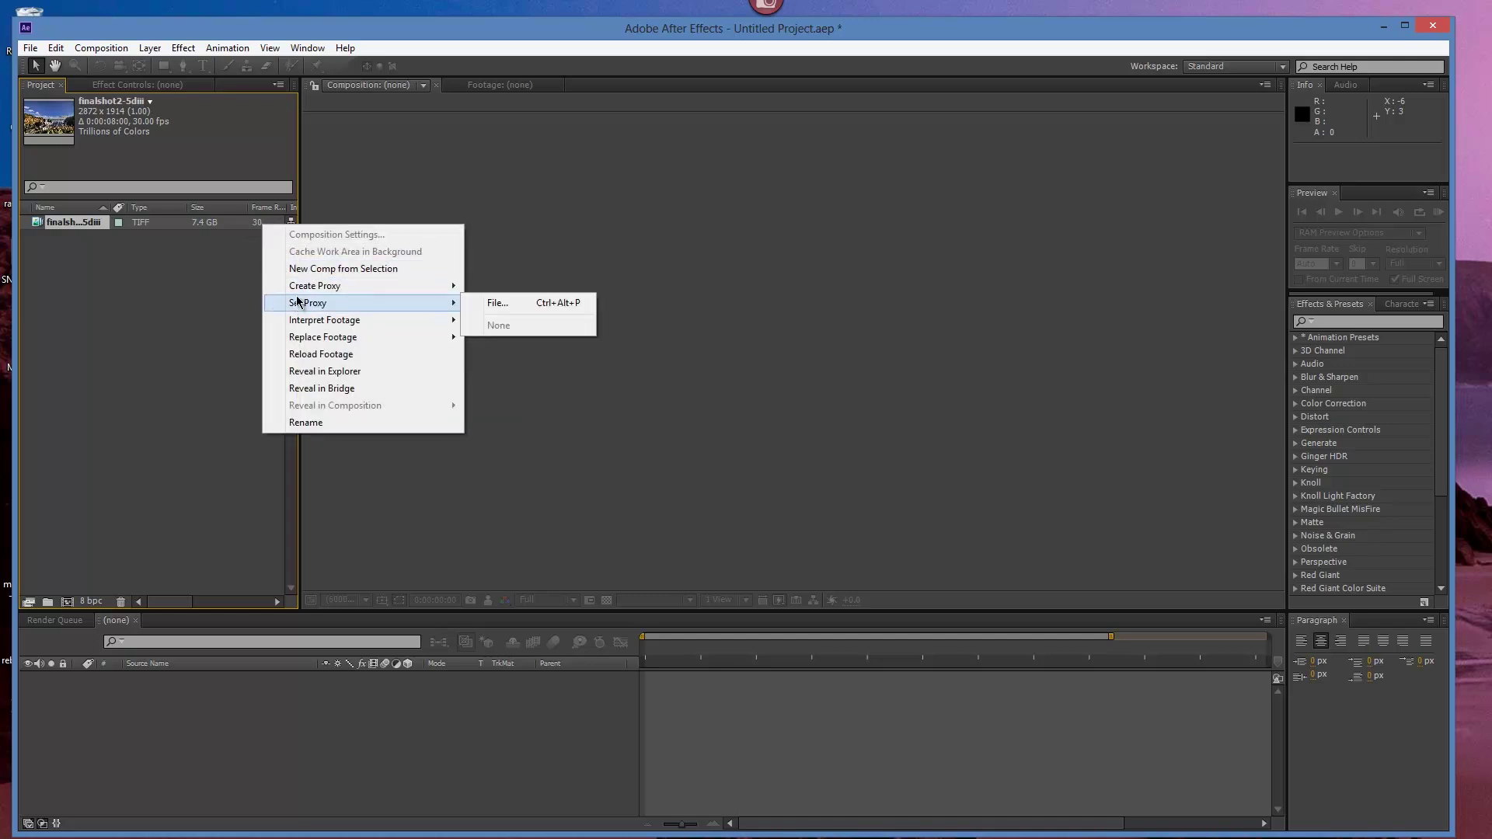
pyautogui.moveTo(364, 321)
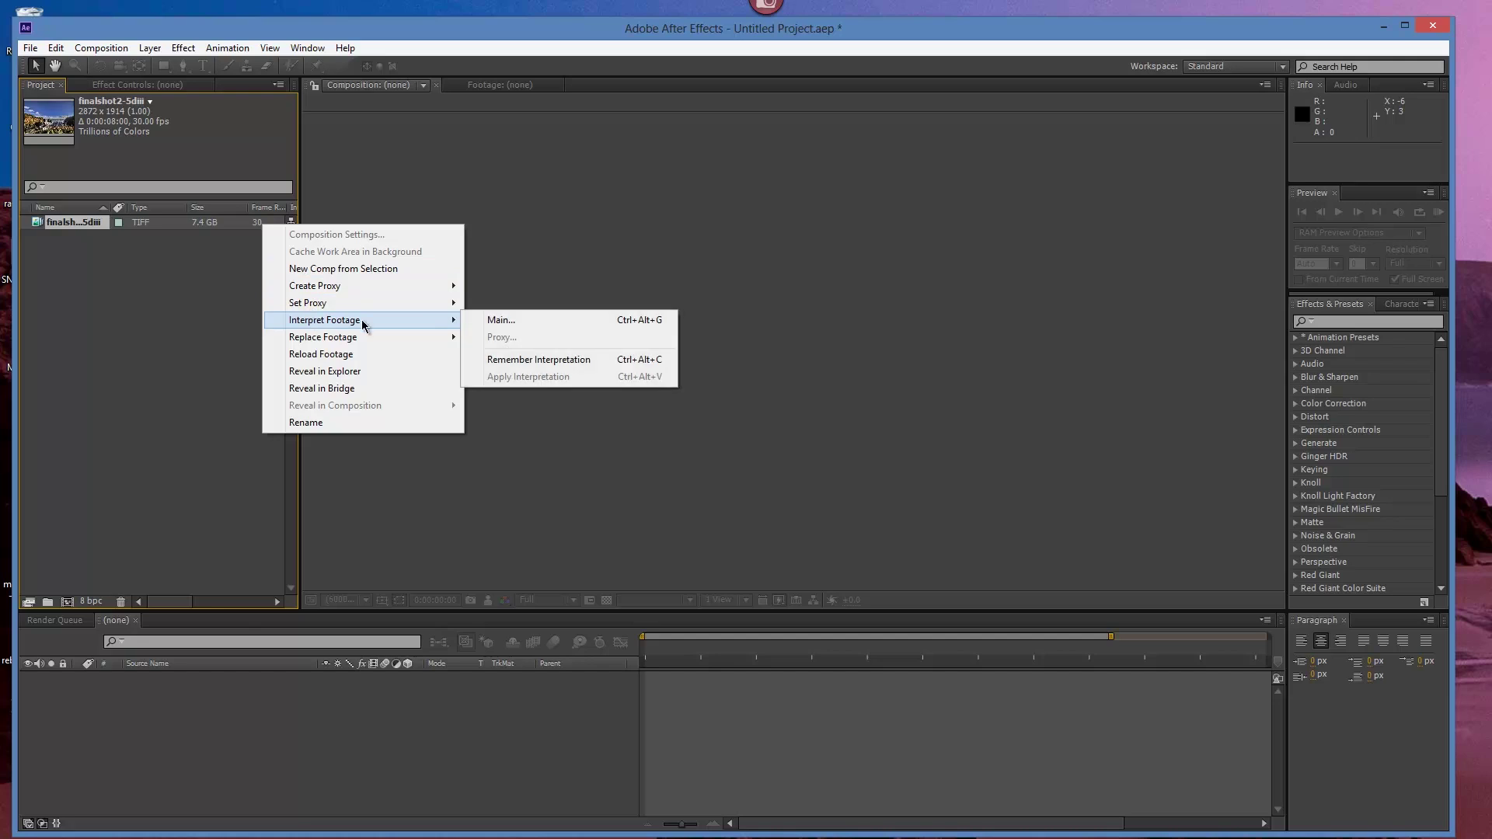
pyautogui.click(516, 323)
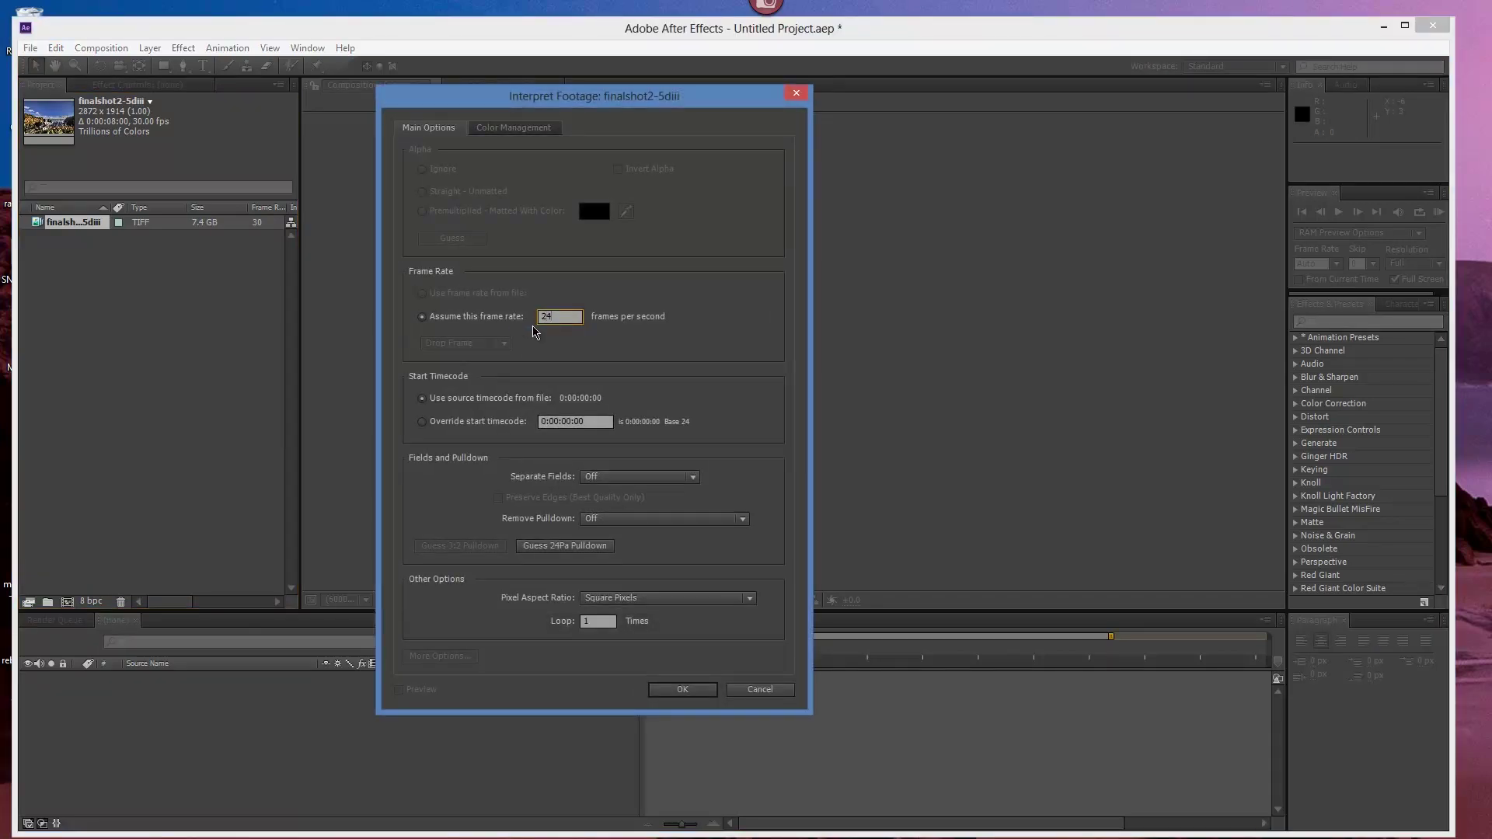
pyautogui.click(681, 689)
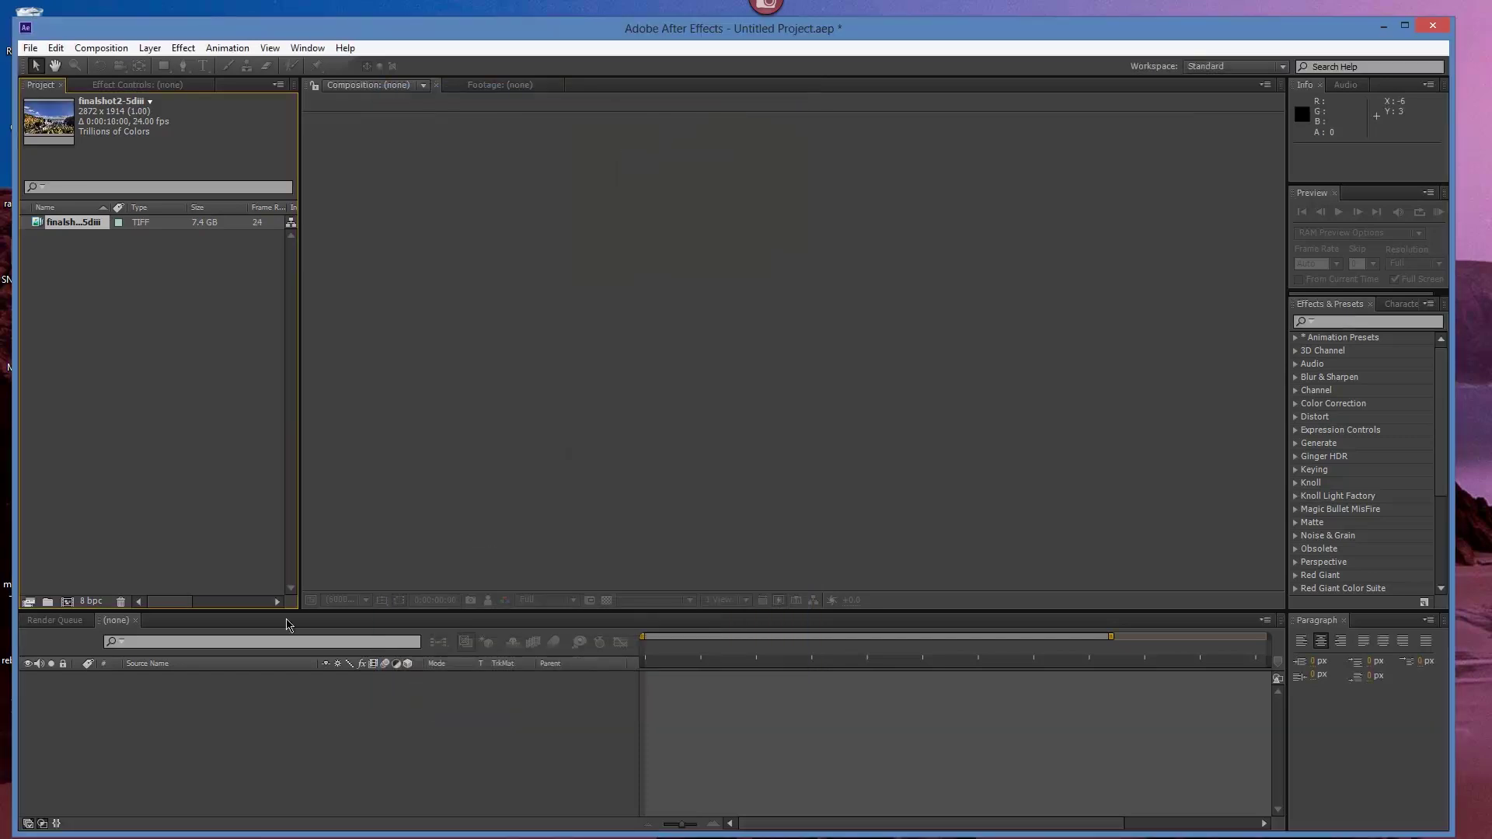
# Step: Set the project's color depth to 16 bits per channel
pyautogui.click(91, 602)
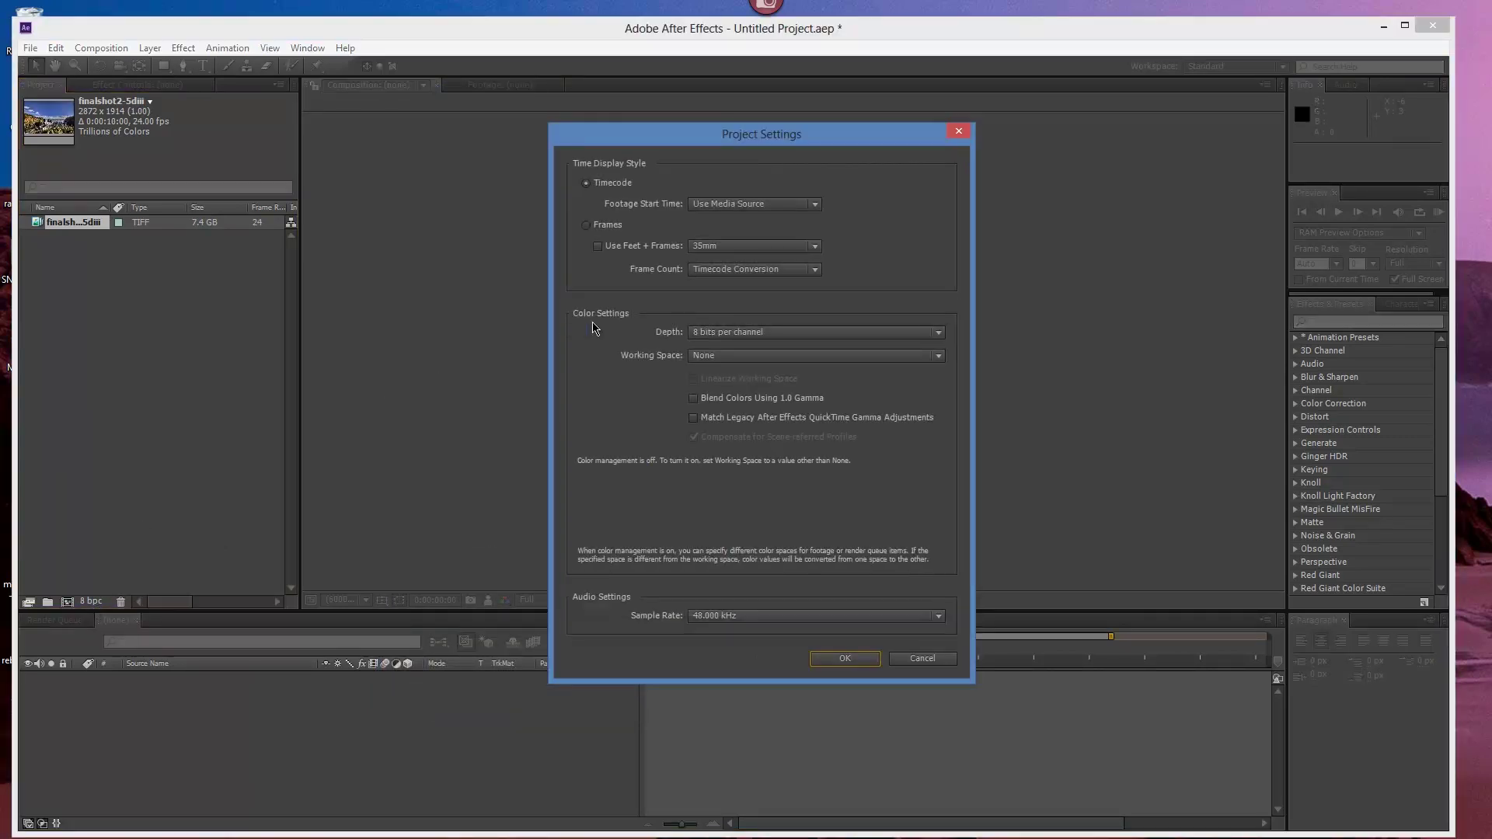
pyautogui.click(777, 333)
pyautogui.click(763, 368)
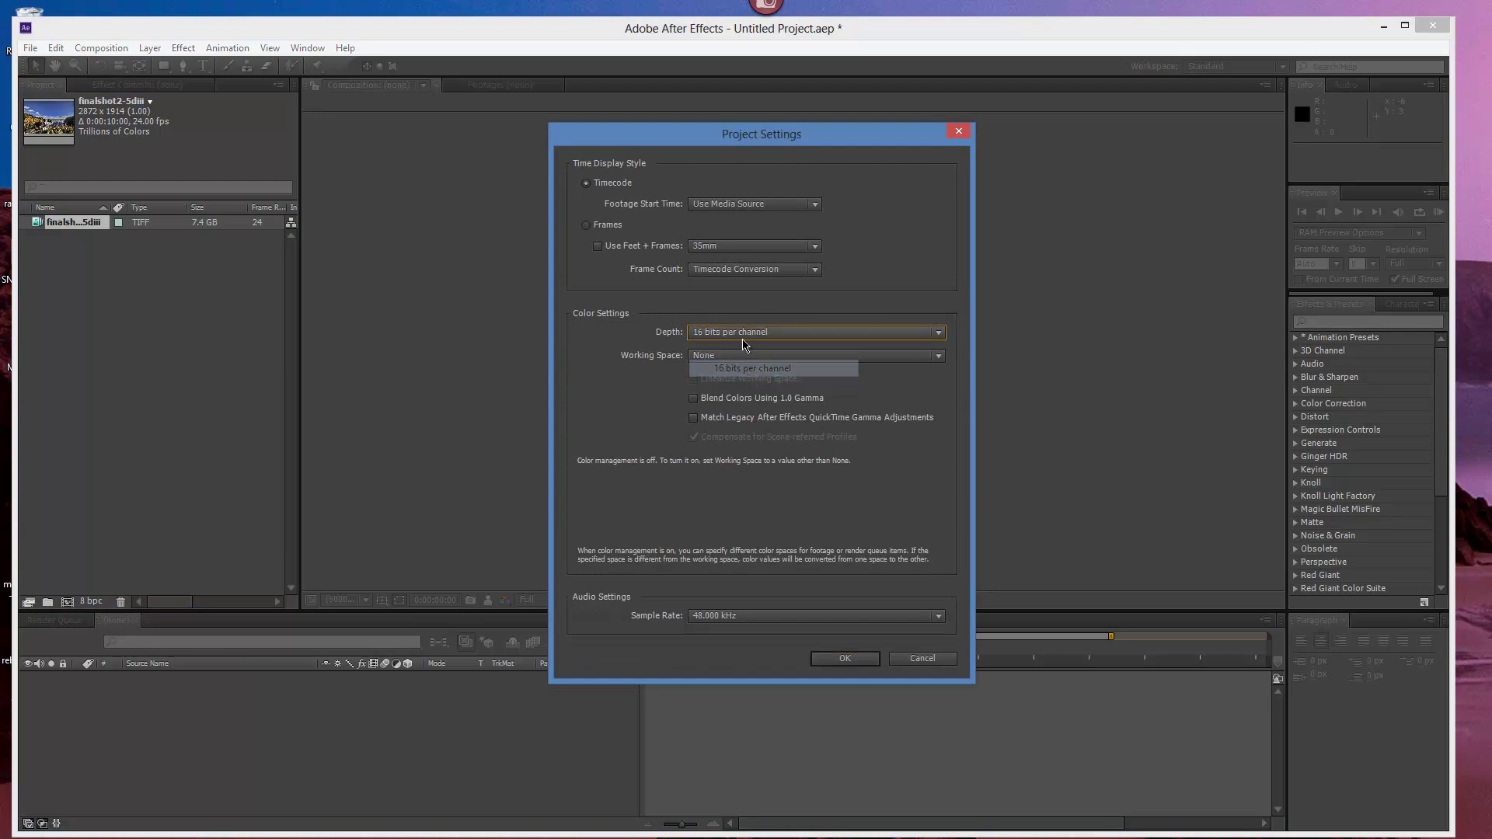
pyautogui.click(844, 659)
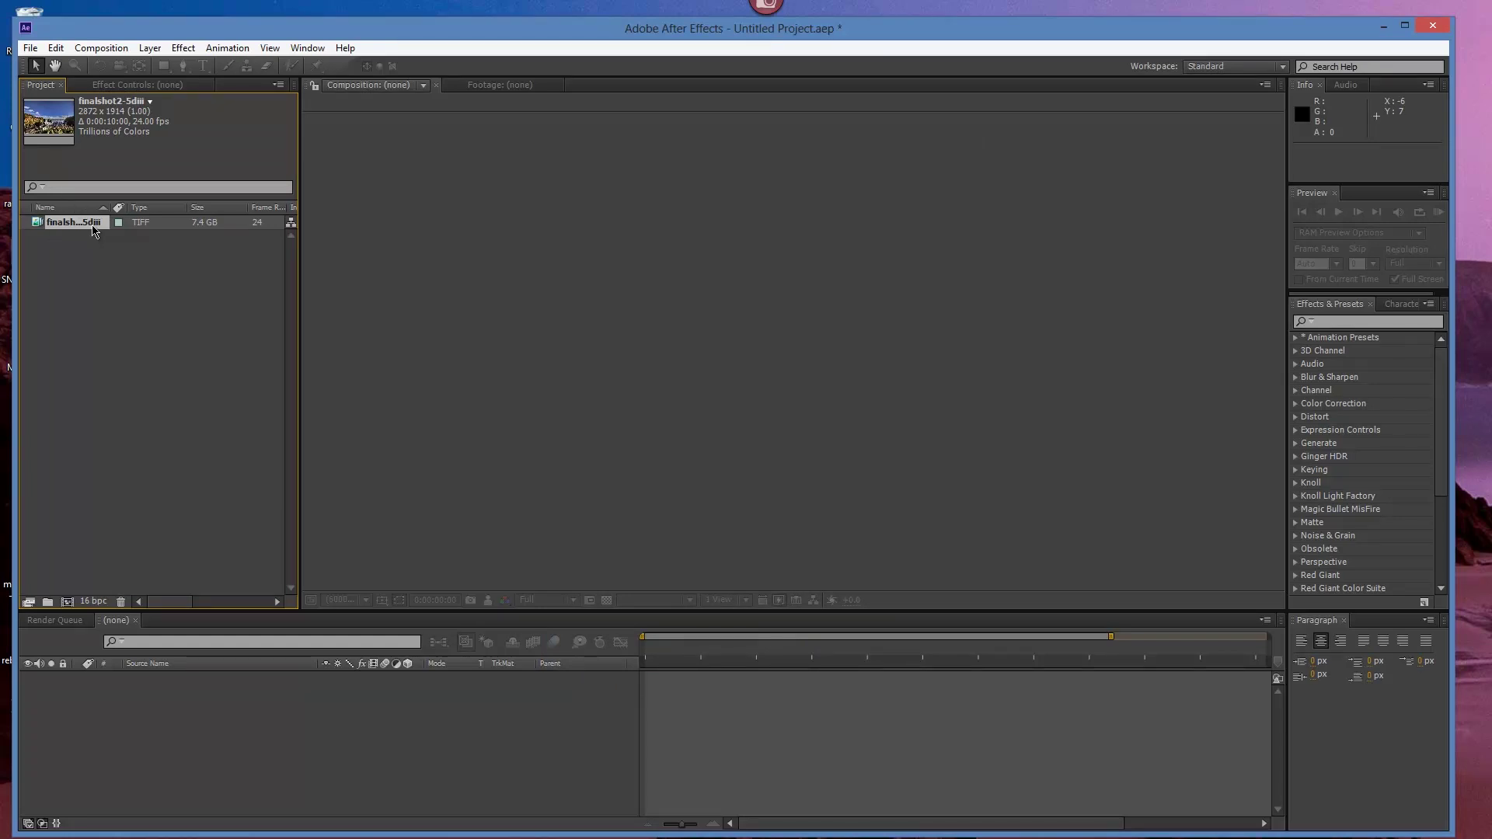
# Step: Create a composition from the finalshot2-5diii sequence and dismiss the Ray-traced 3D renderer alert
pyautogui.moveTo(92, 231)
pyautogui.mouseDown()
pyautogui.moveTo(233, 389)
pyautogui.moveTo(708, 748)
pyautogui.moveTo(708, 710)
pyautogui.mouseUp()
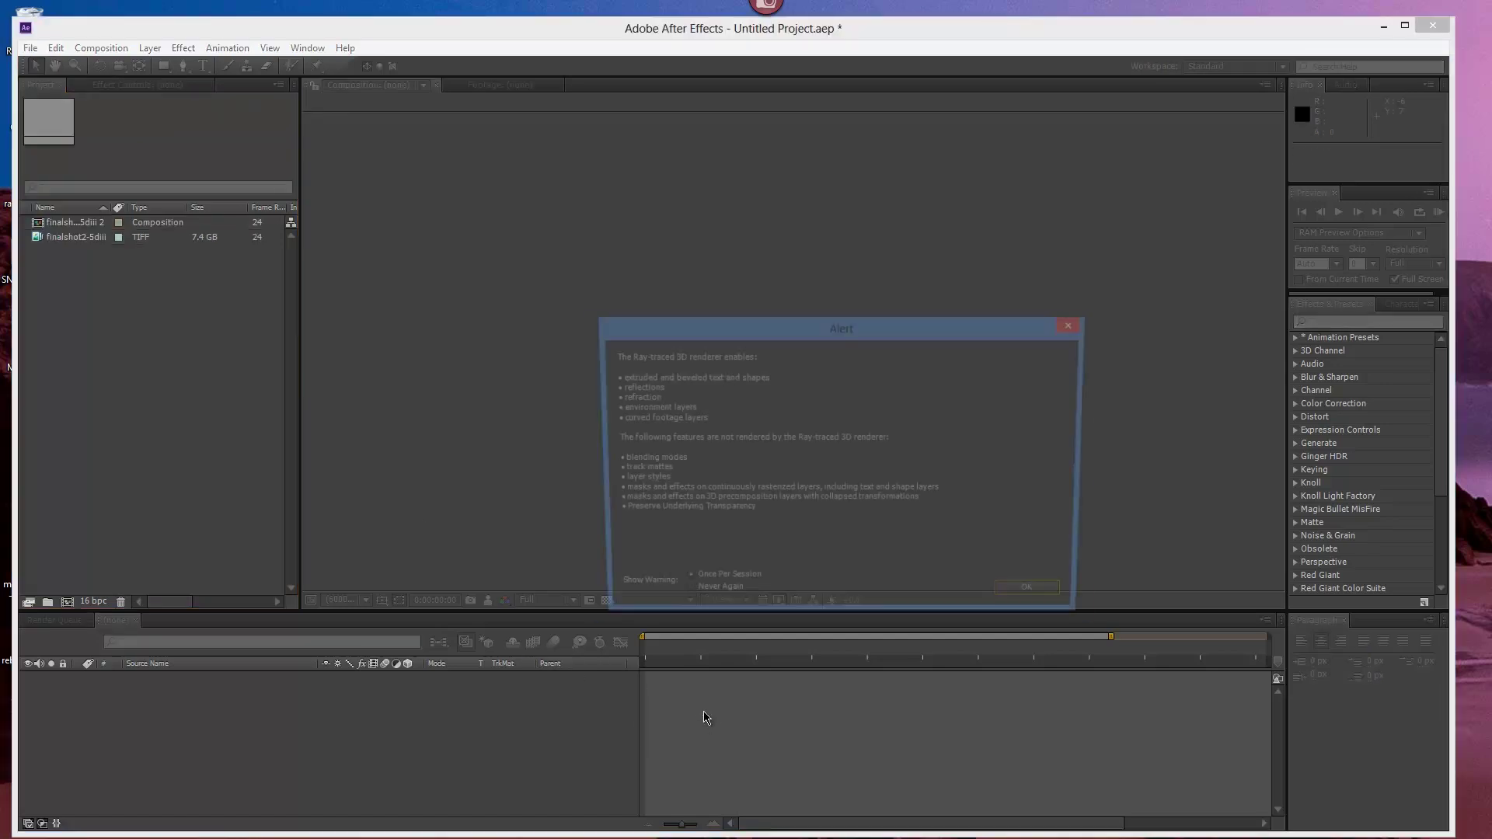
pyautogui.click(1039, 598)
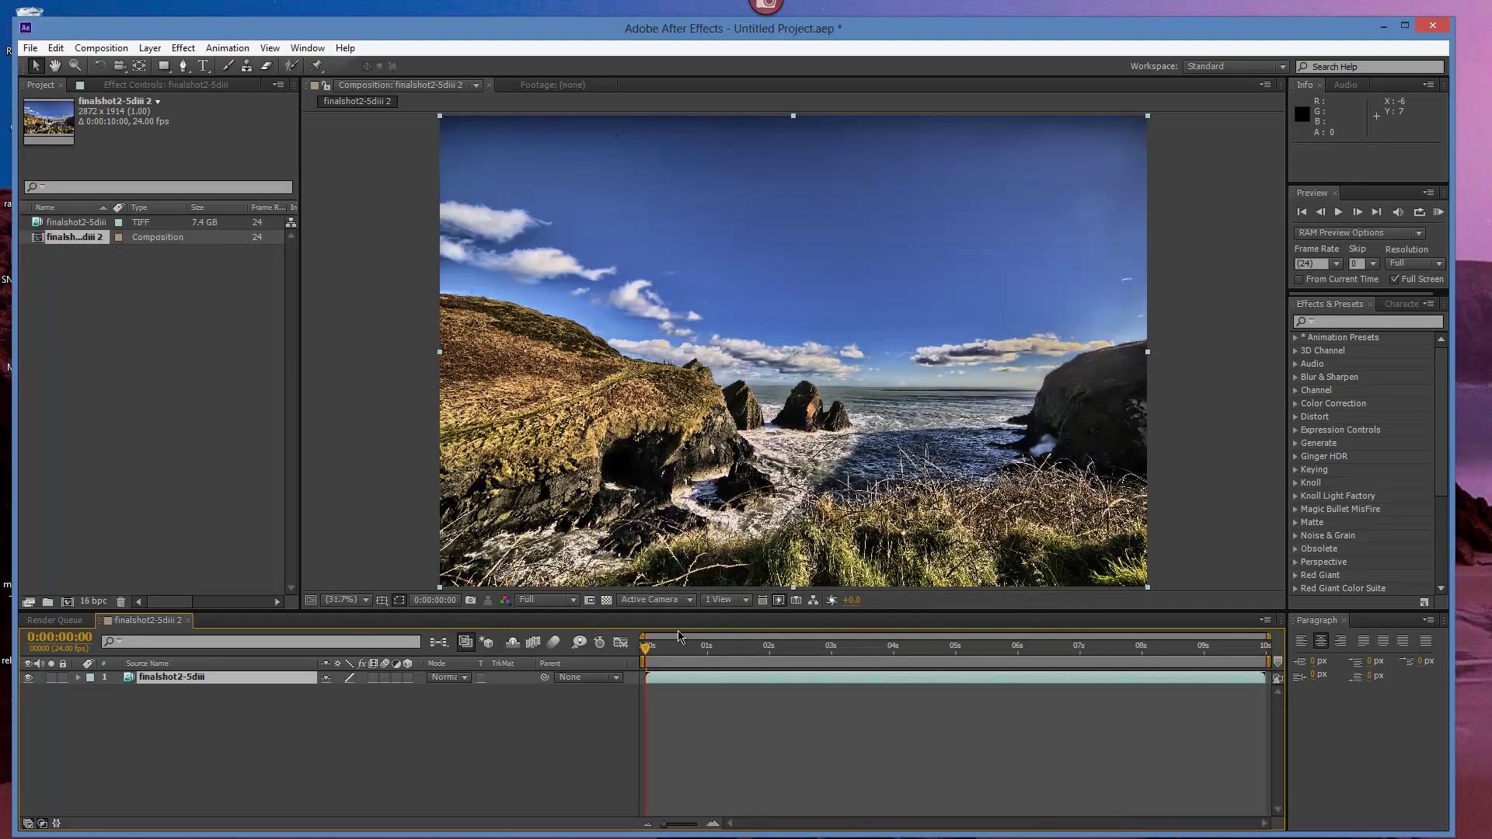
# Step: Apply the Unsharp Mask effect to the sequence layer and set its amount to 43
pyautogui.click(184, 49)
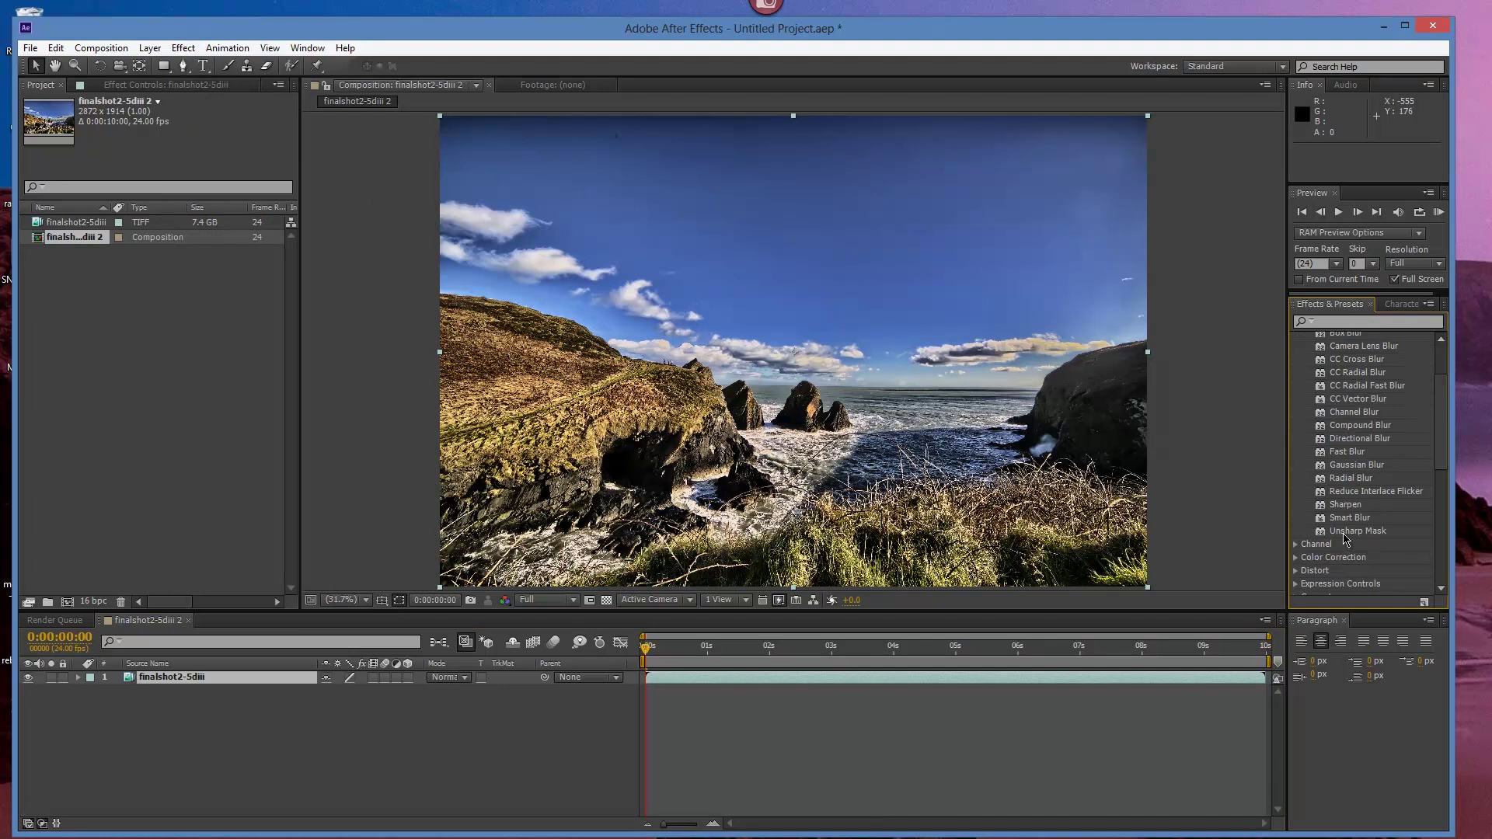
pyautogui.moveTo(1348, 530); pyautogui.dragTo(789, 679)
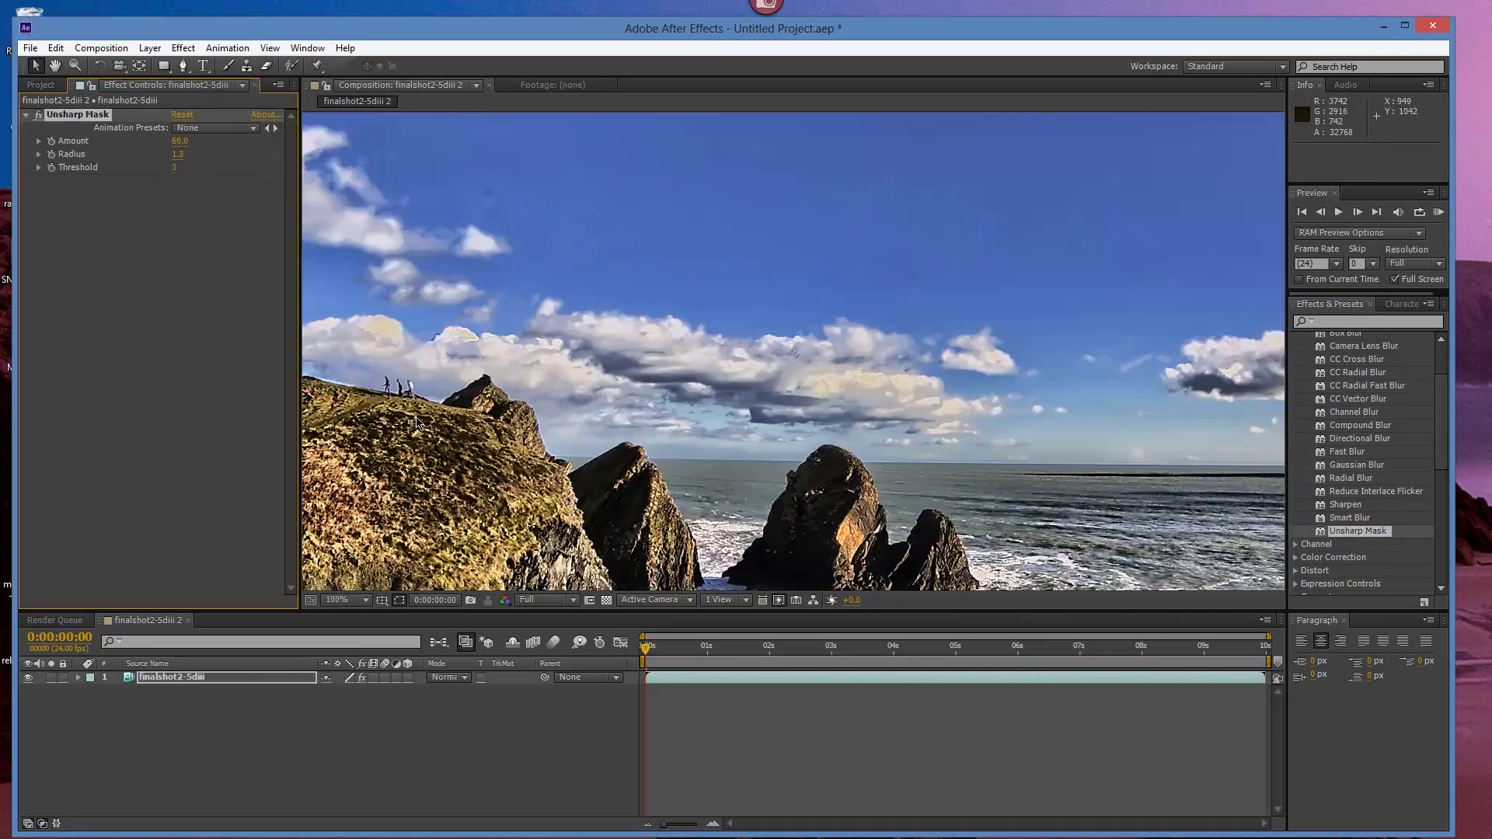
pyautogui.click(189, 394)
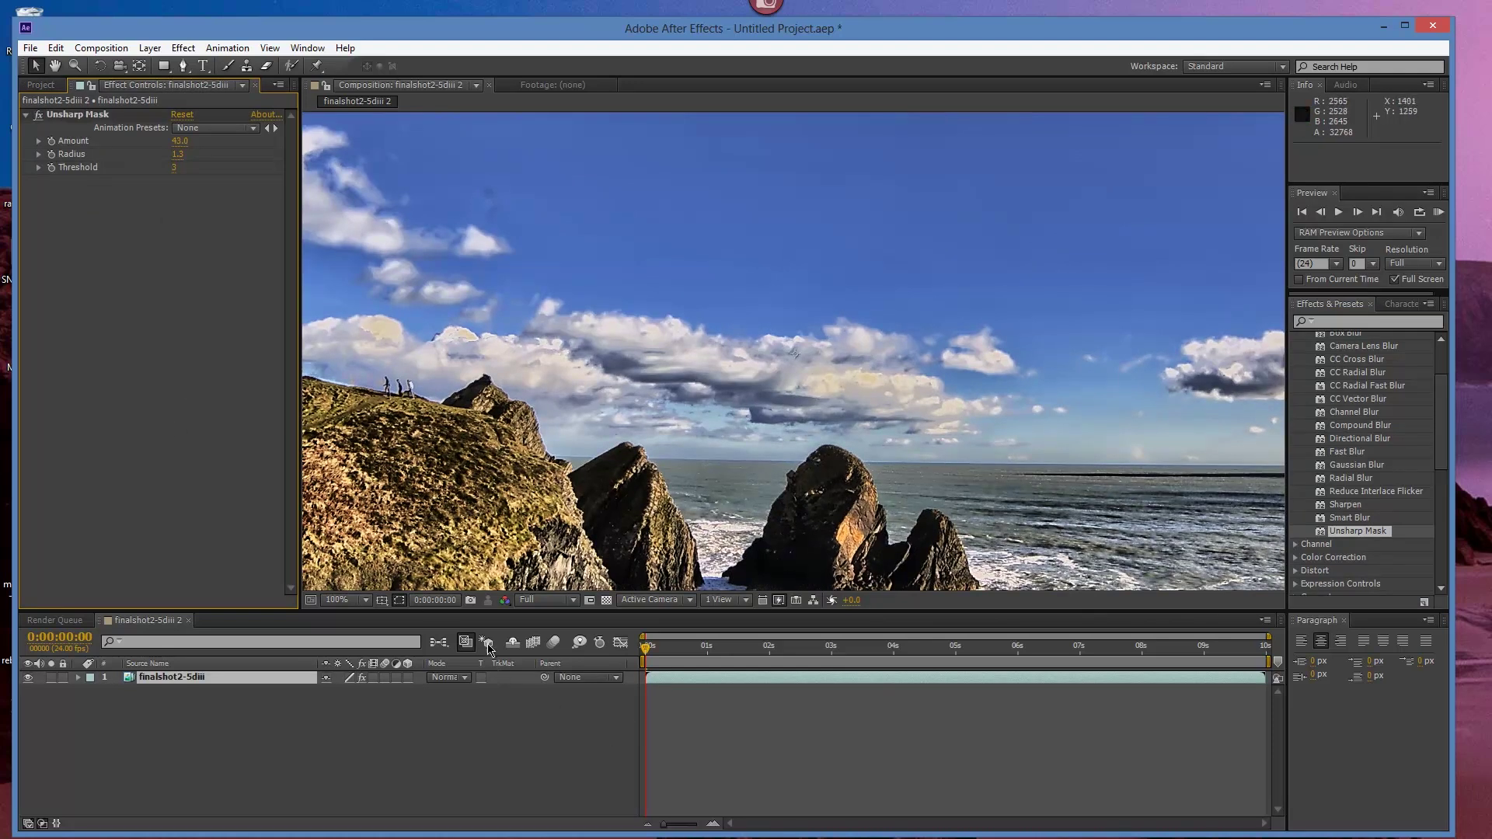
pyautogui.press(',')
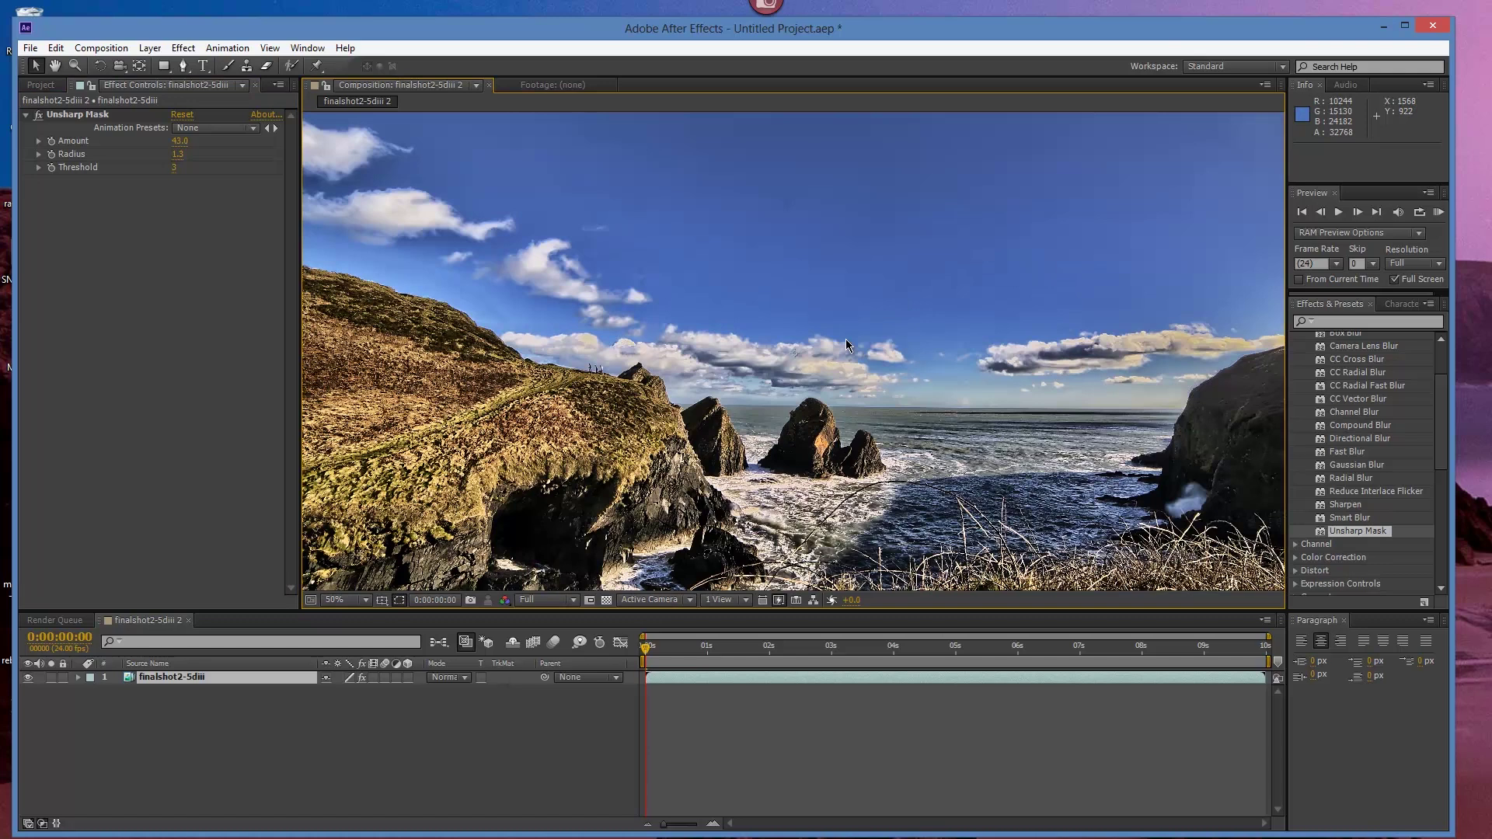
# Step: Add the composition to the render queue, then review its output module settings and close them without changes
pyautogui.click(30, 48)
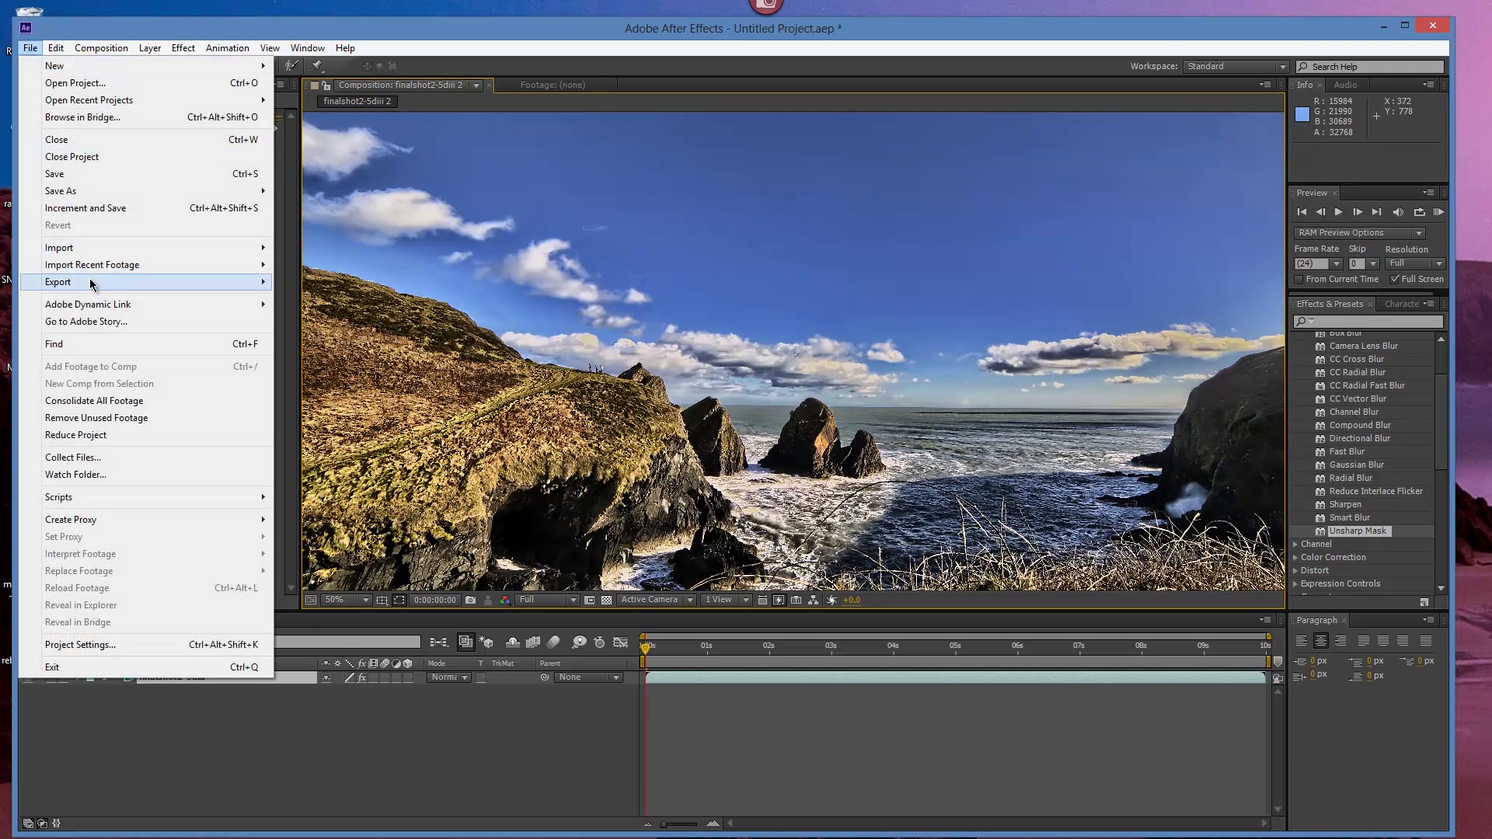
pyautogui.moveTo(226, 290)
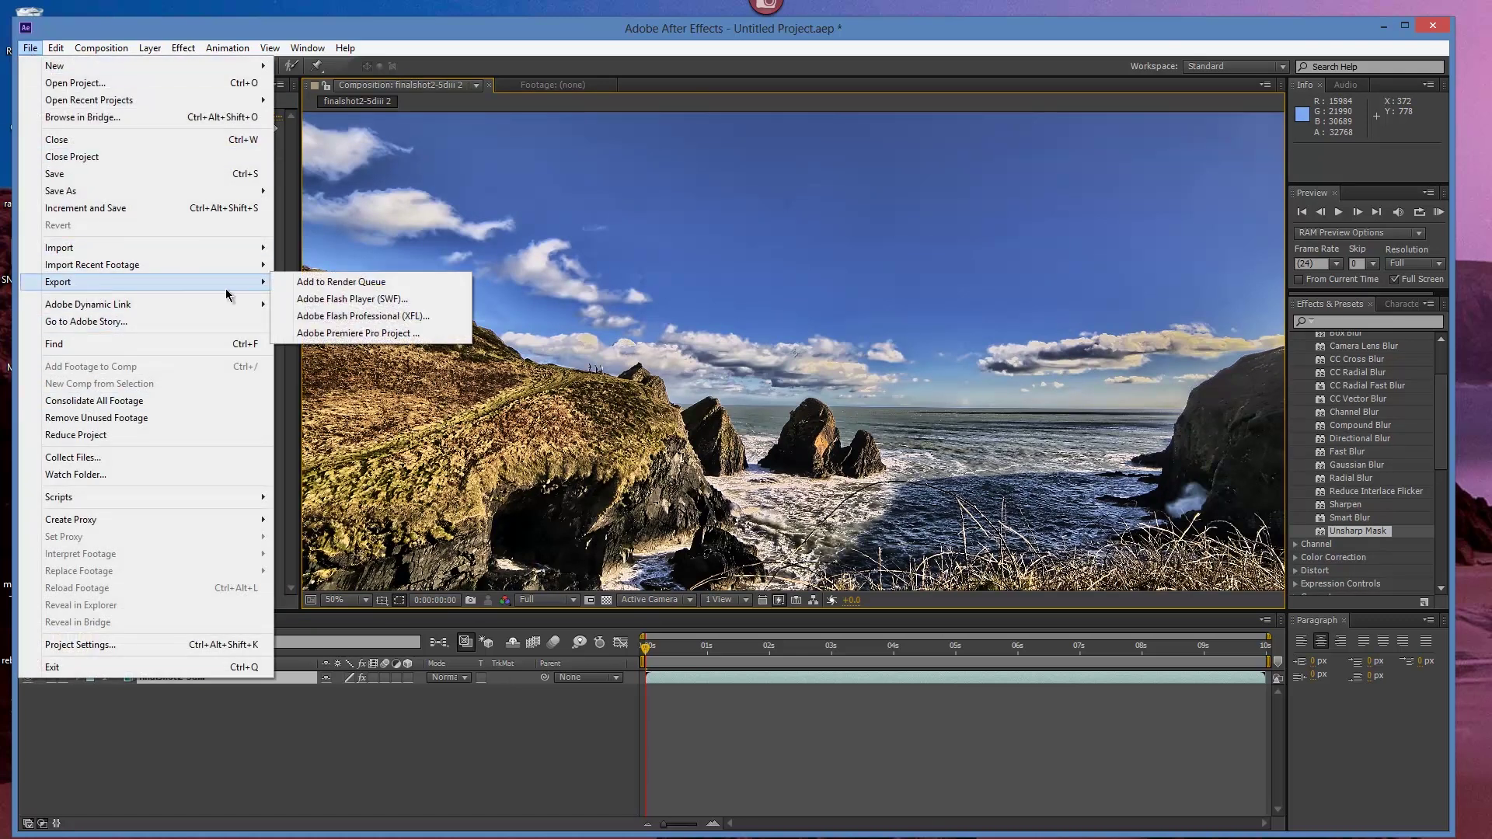
pyautogui.click(299, 285)
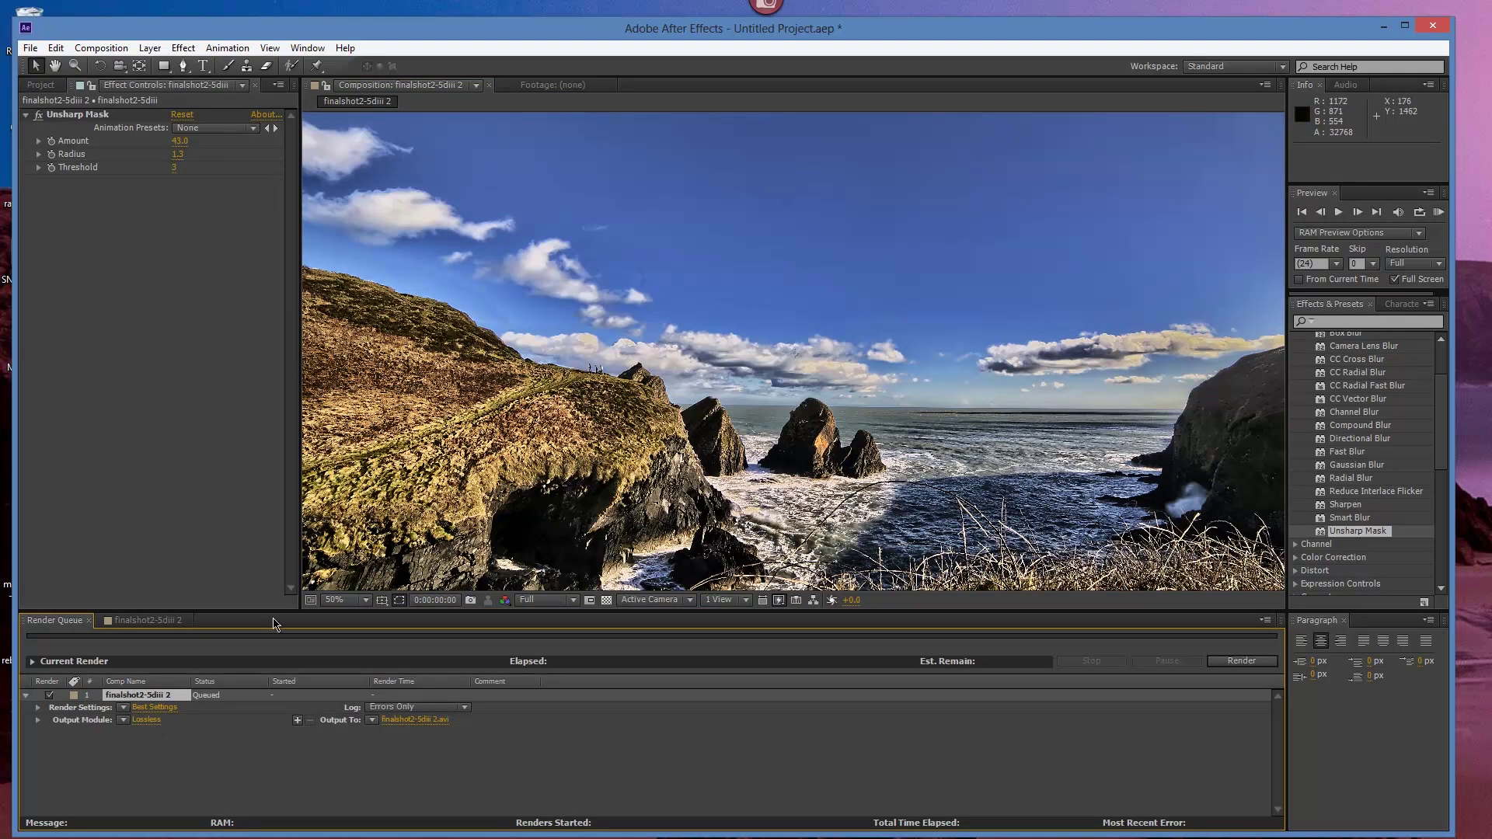
pyautogui.click(145, 721)
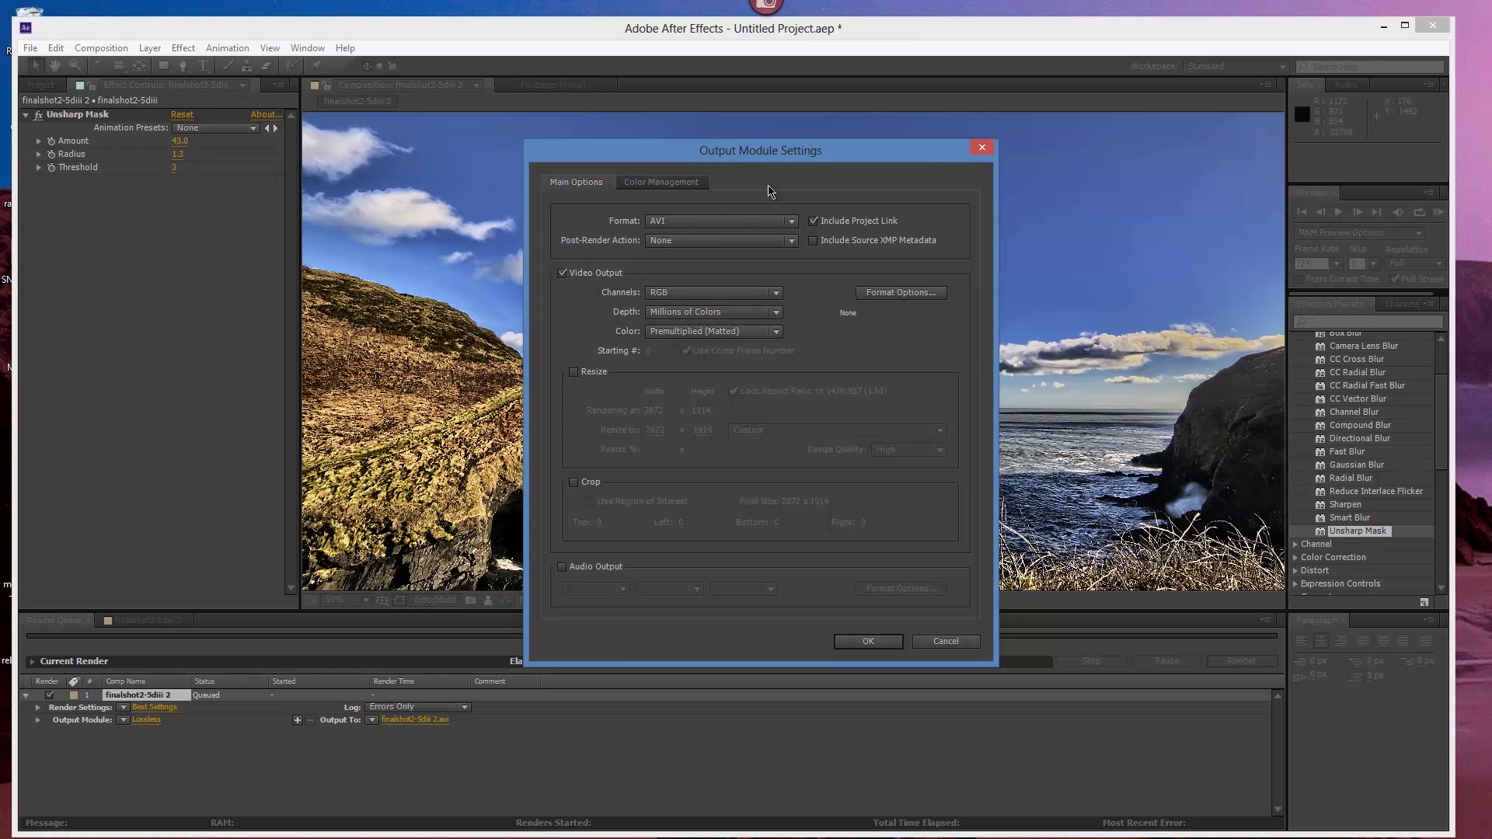
pyautogui.click(980, 149)
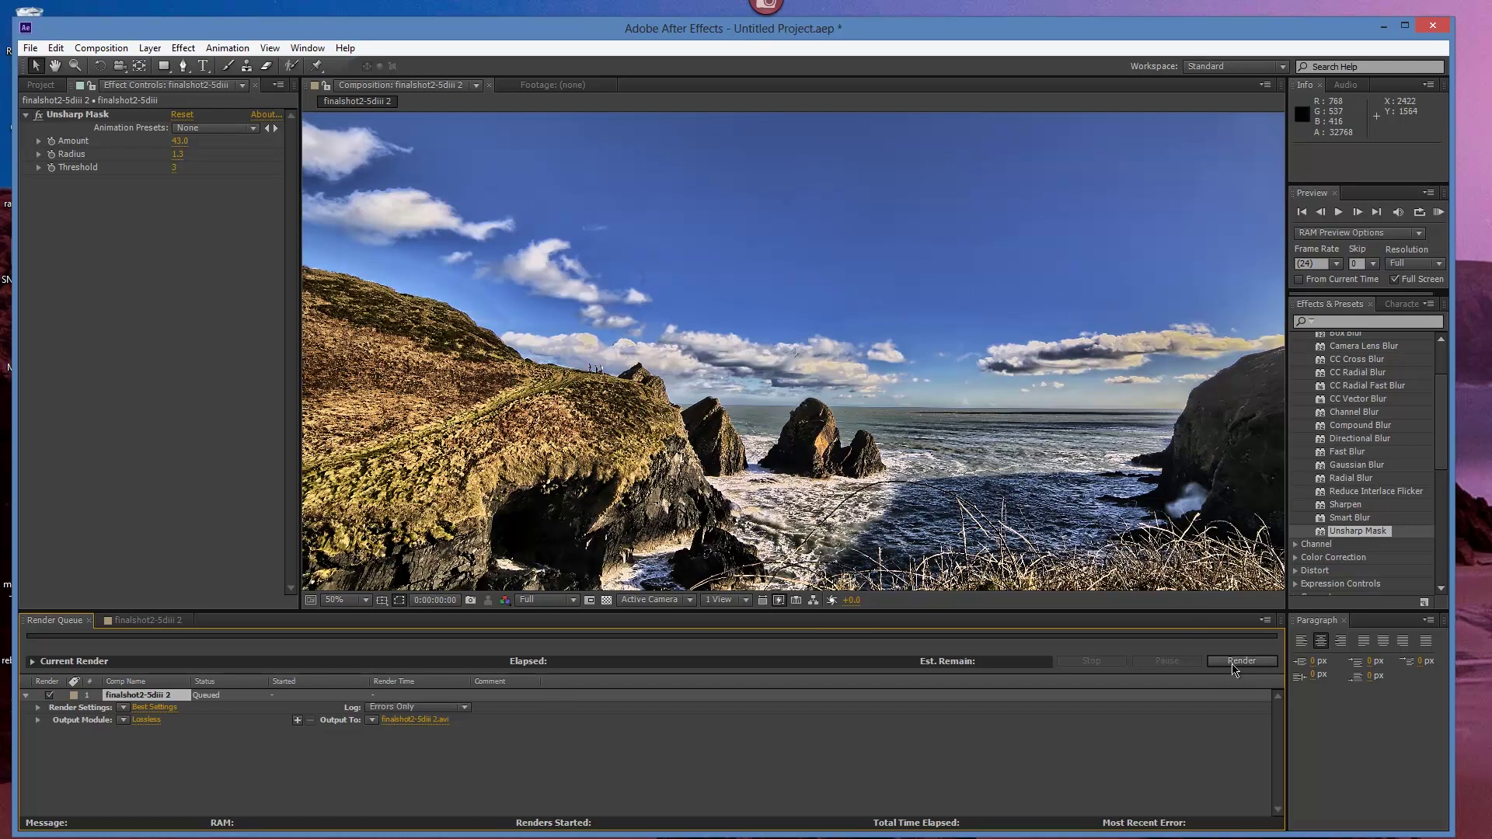
# Step: Minimize the After Effects window and the finalshot2-5diii folder window
pyautogui.click(1382, 28)
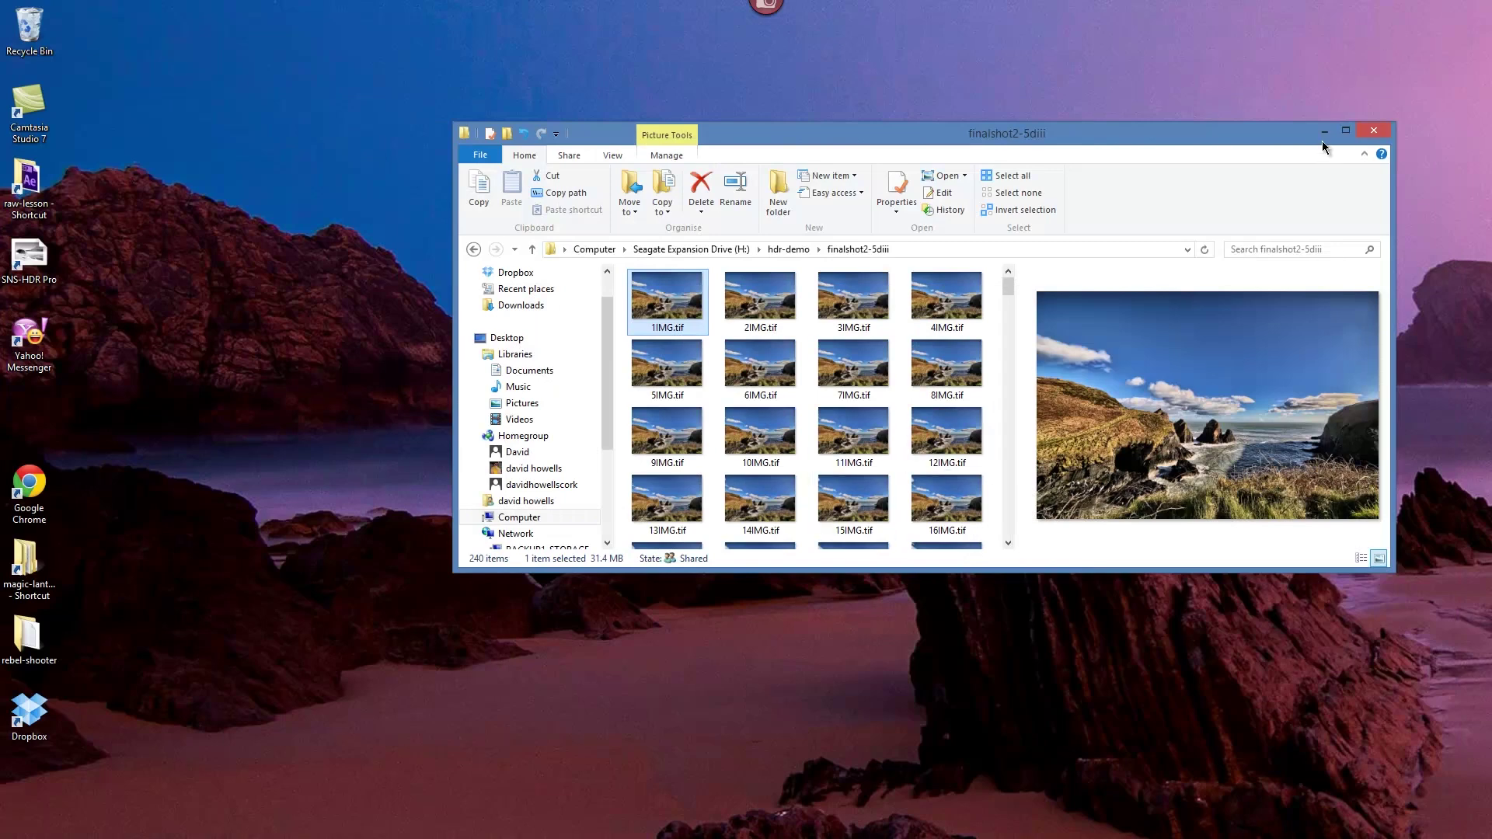
pyautogui.click(1324, 132)
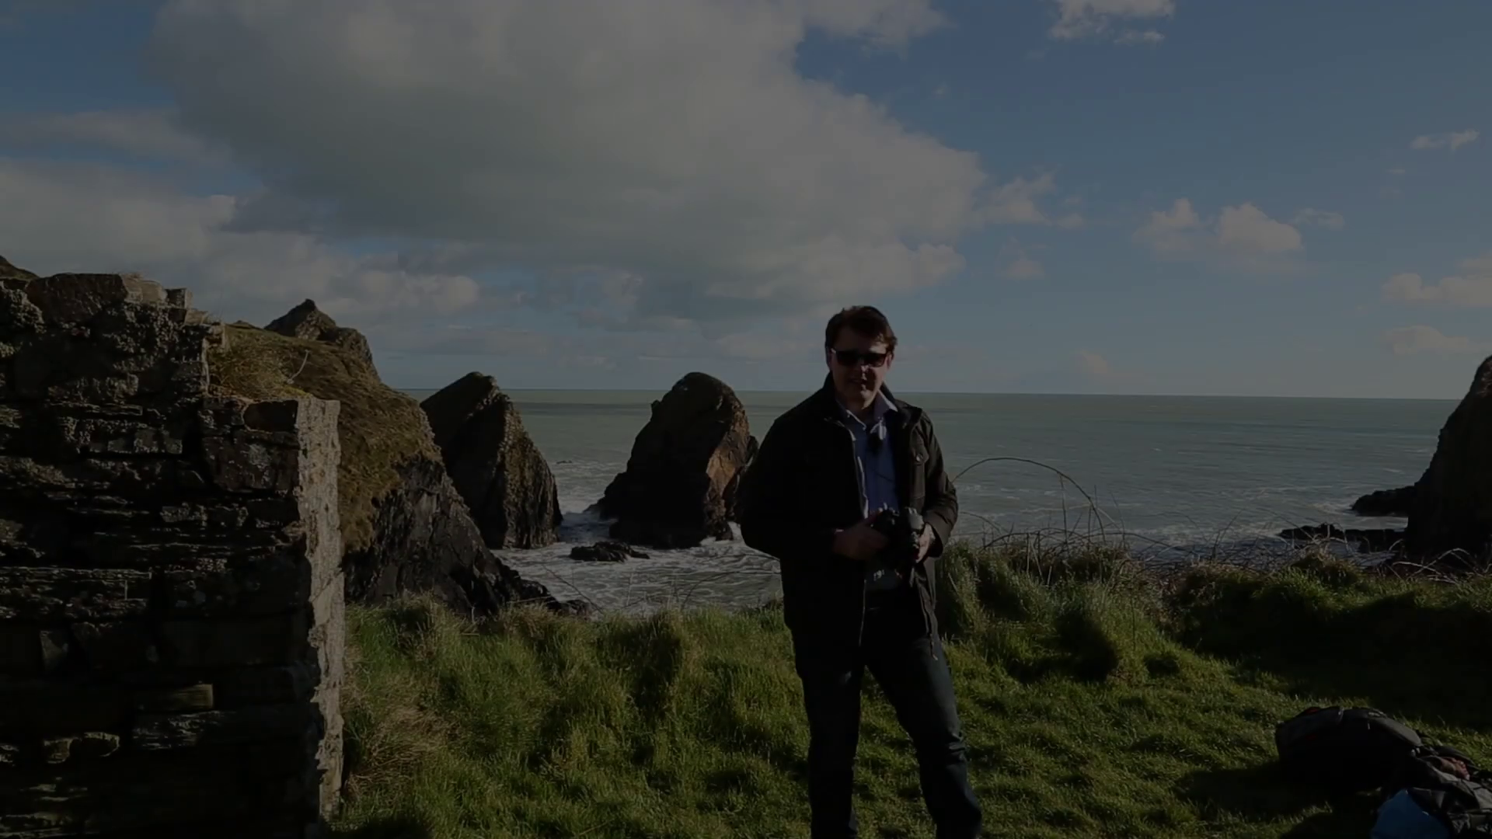